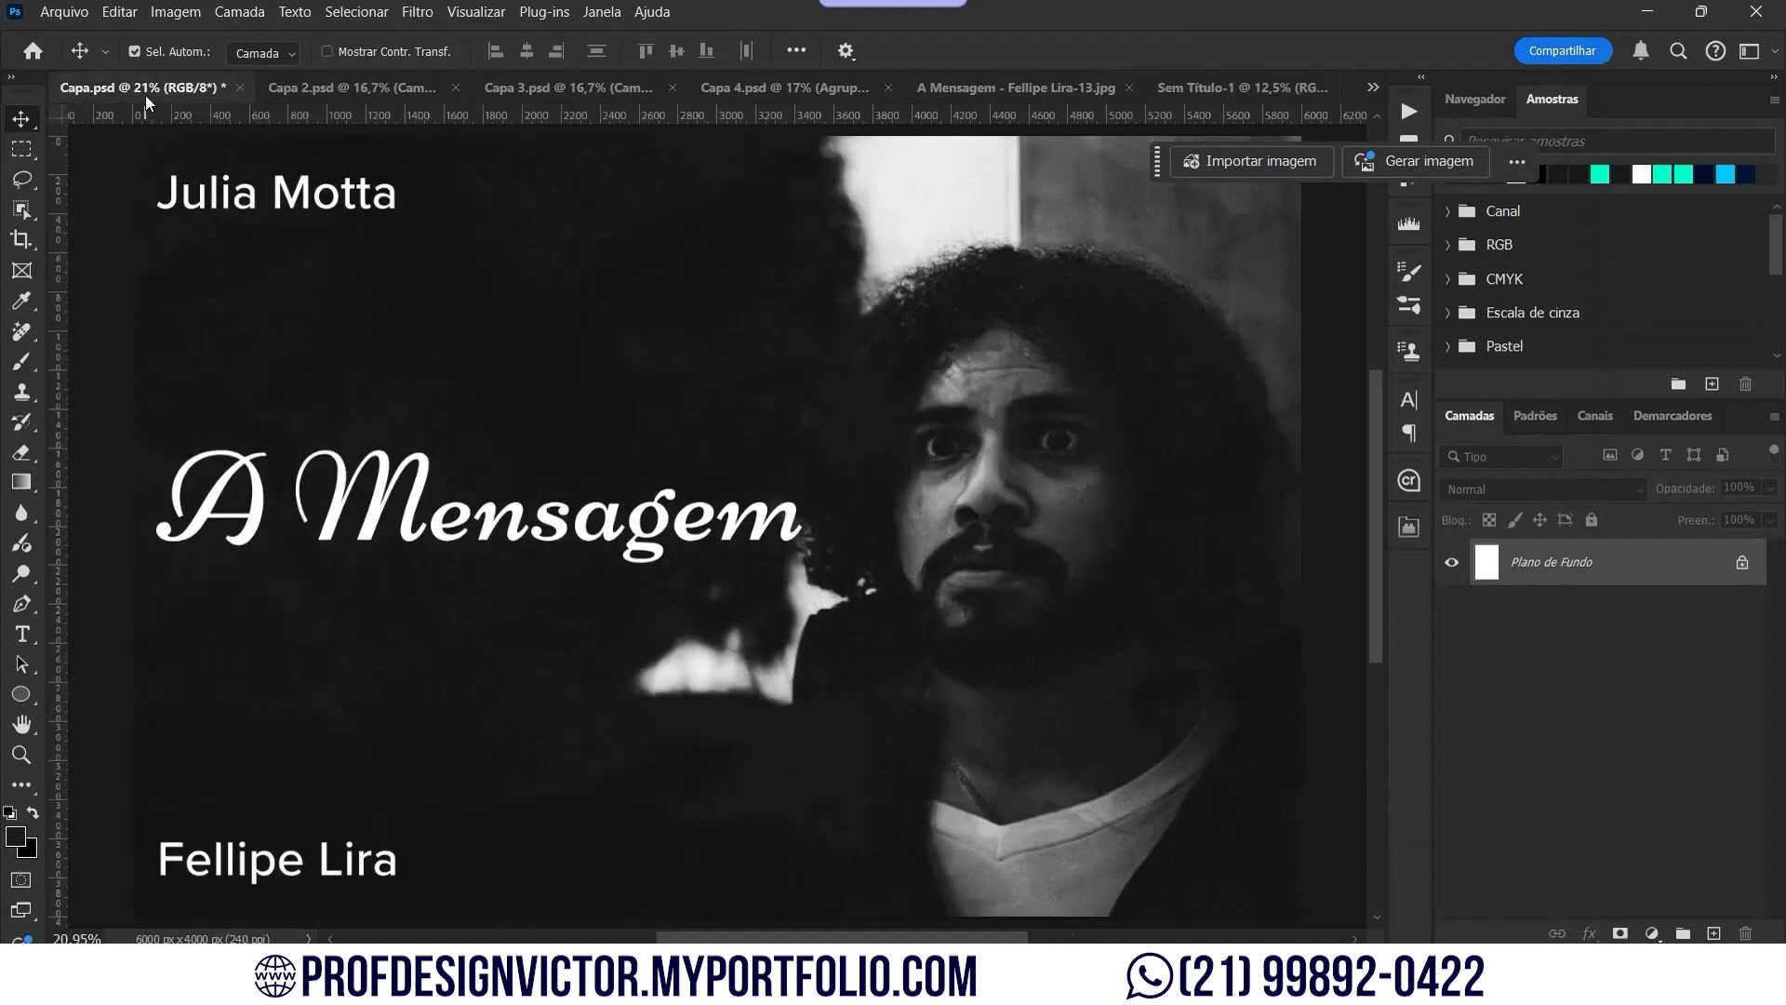
Step: Scale the photo in Sem Título-1 to 125% and position it across the page width
click(1263, 91)
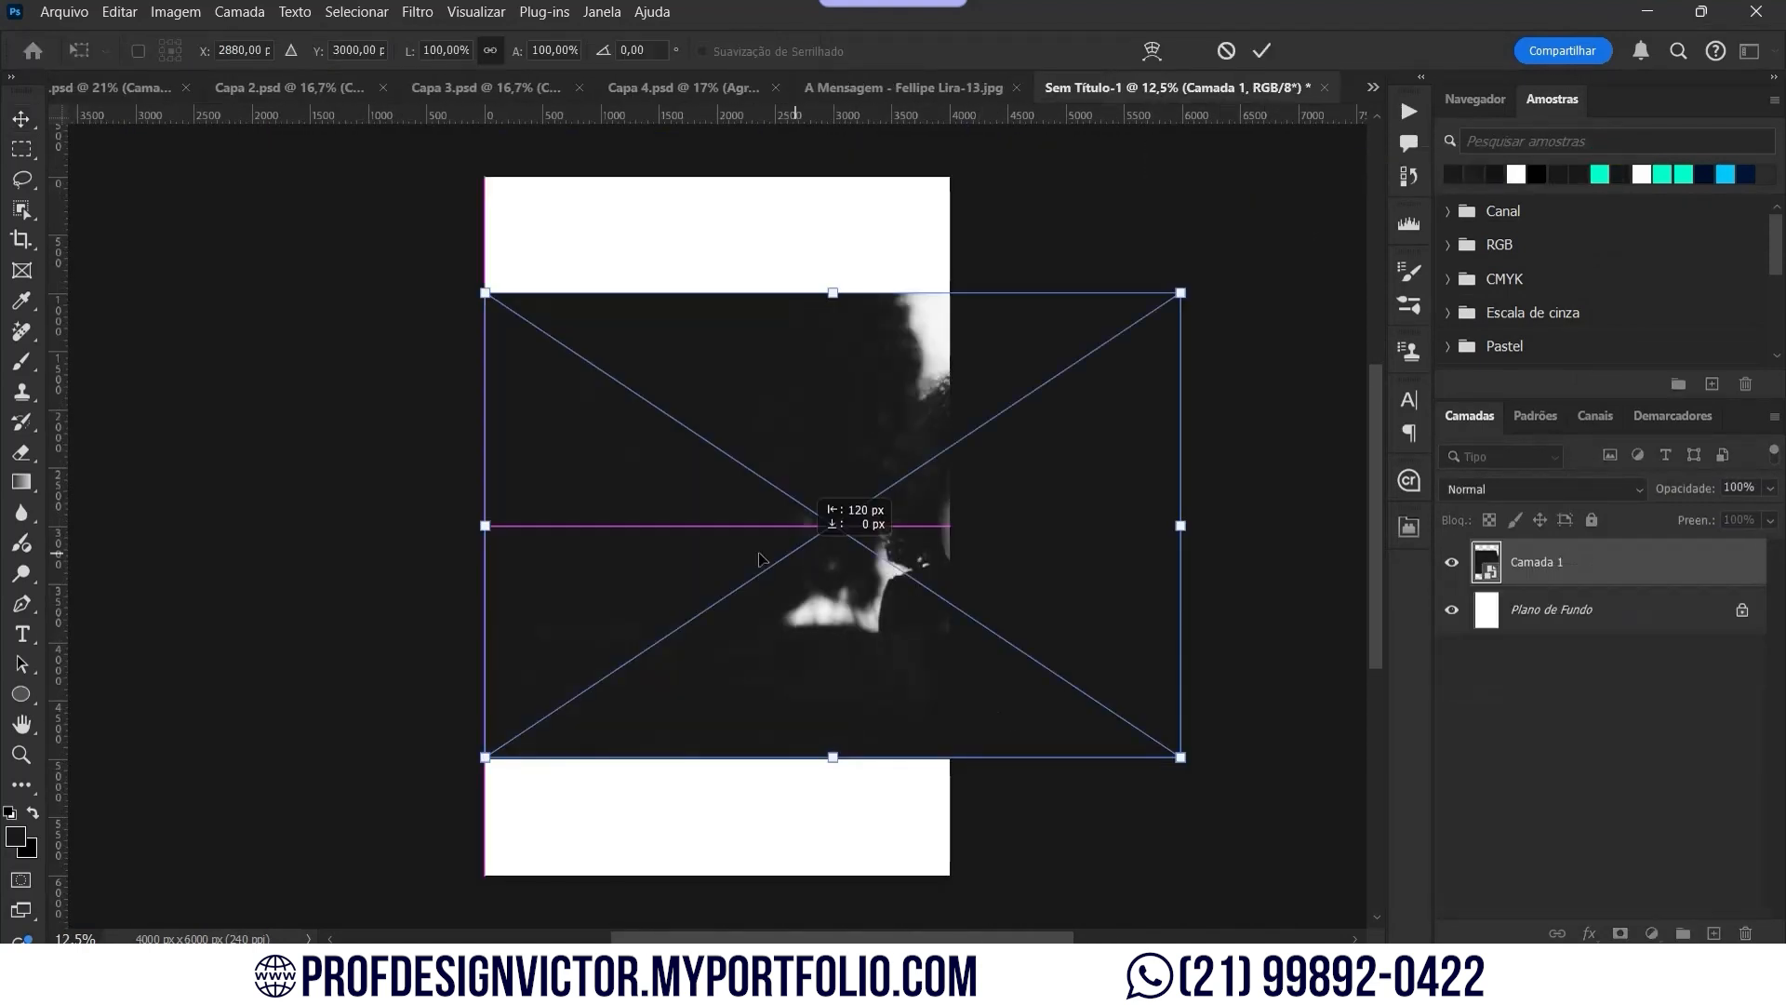
drag(797, 560, 573, 562)
drag(599, 292, 600, 177)
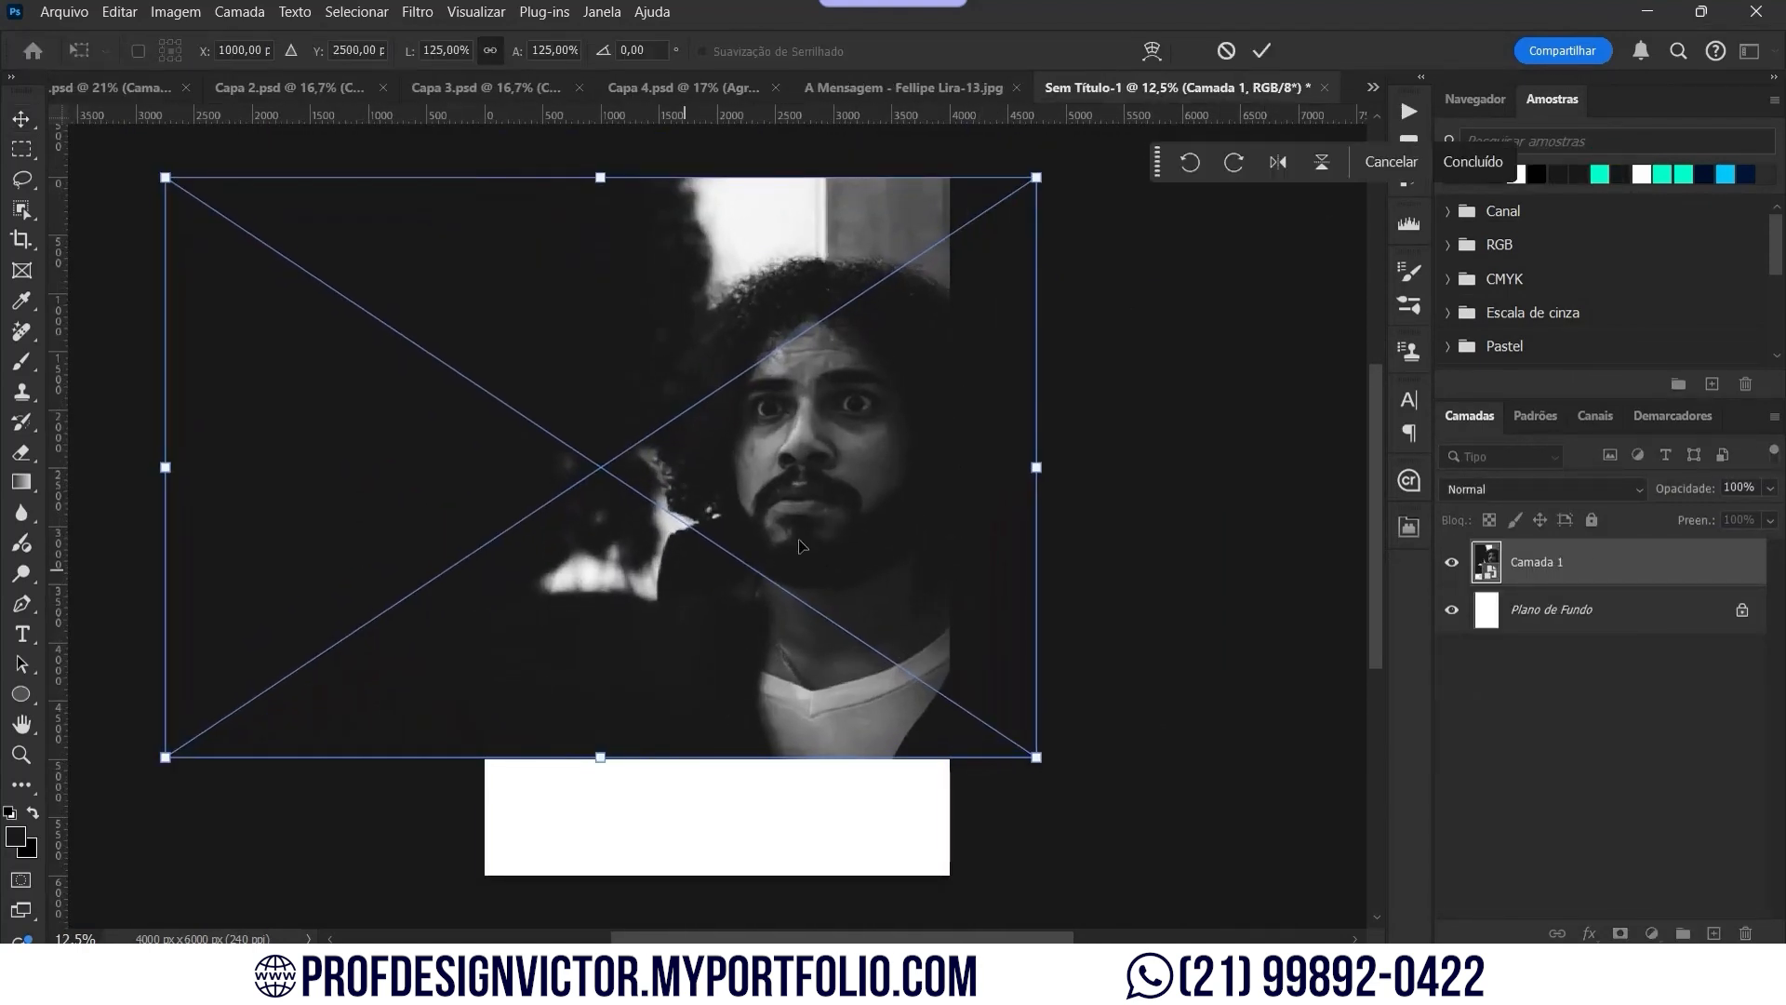
drag(824, 546, 744, 601)
key(Return)
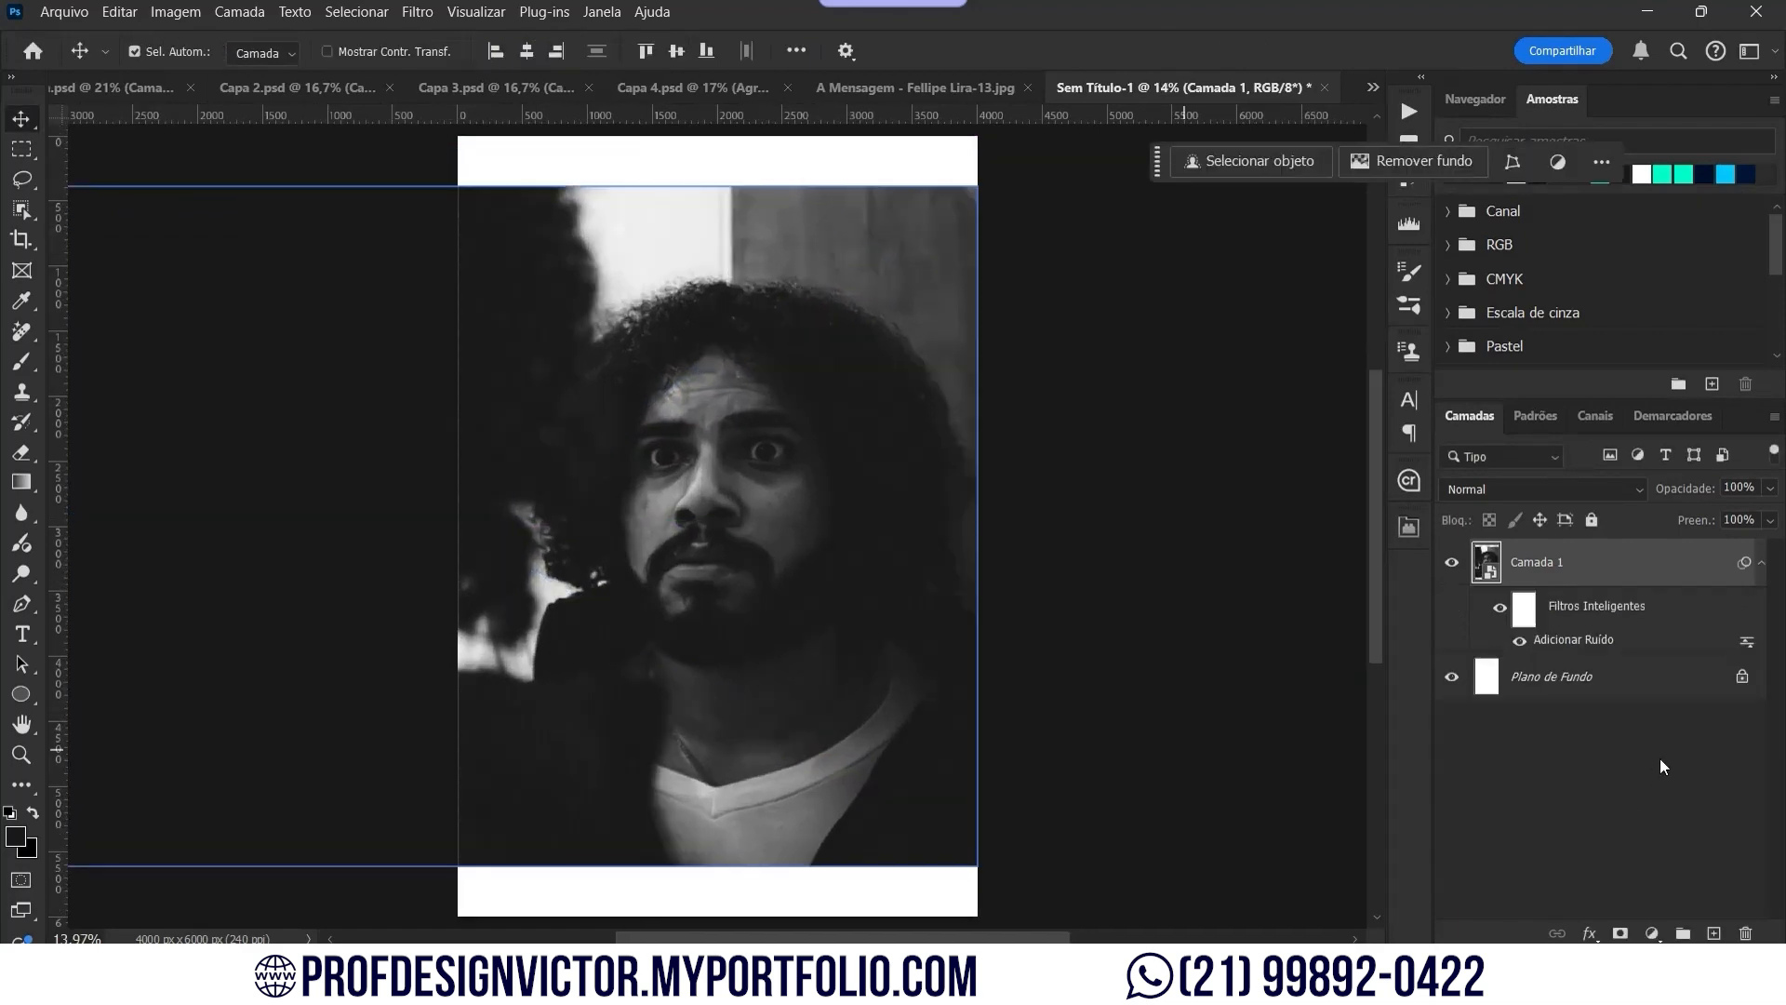
Step: Rasterize the photo layer
right_click(1621, 569)
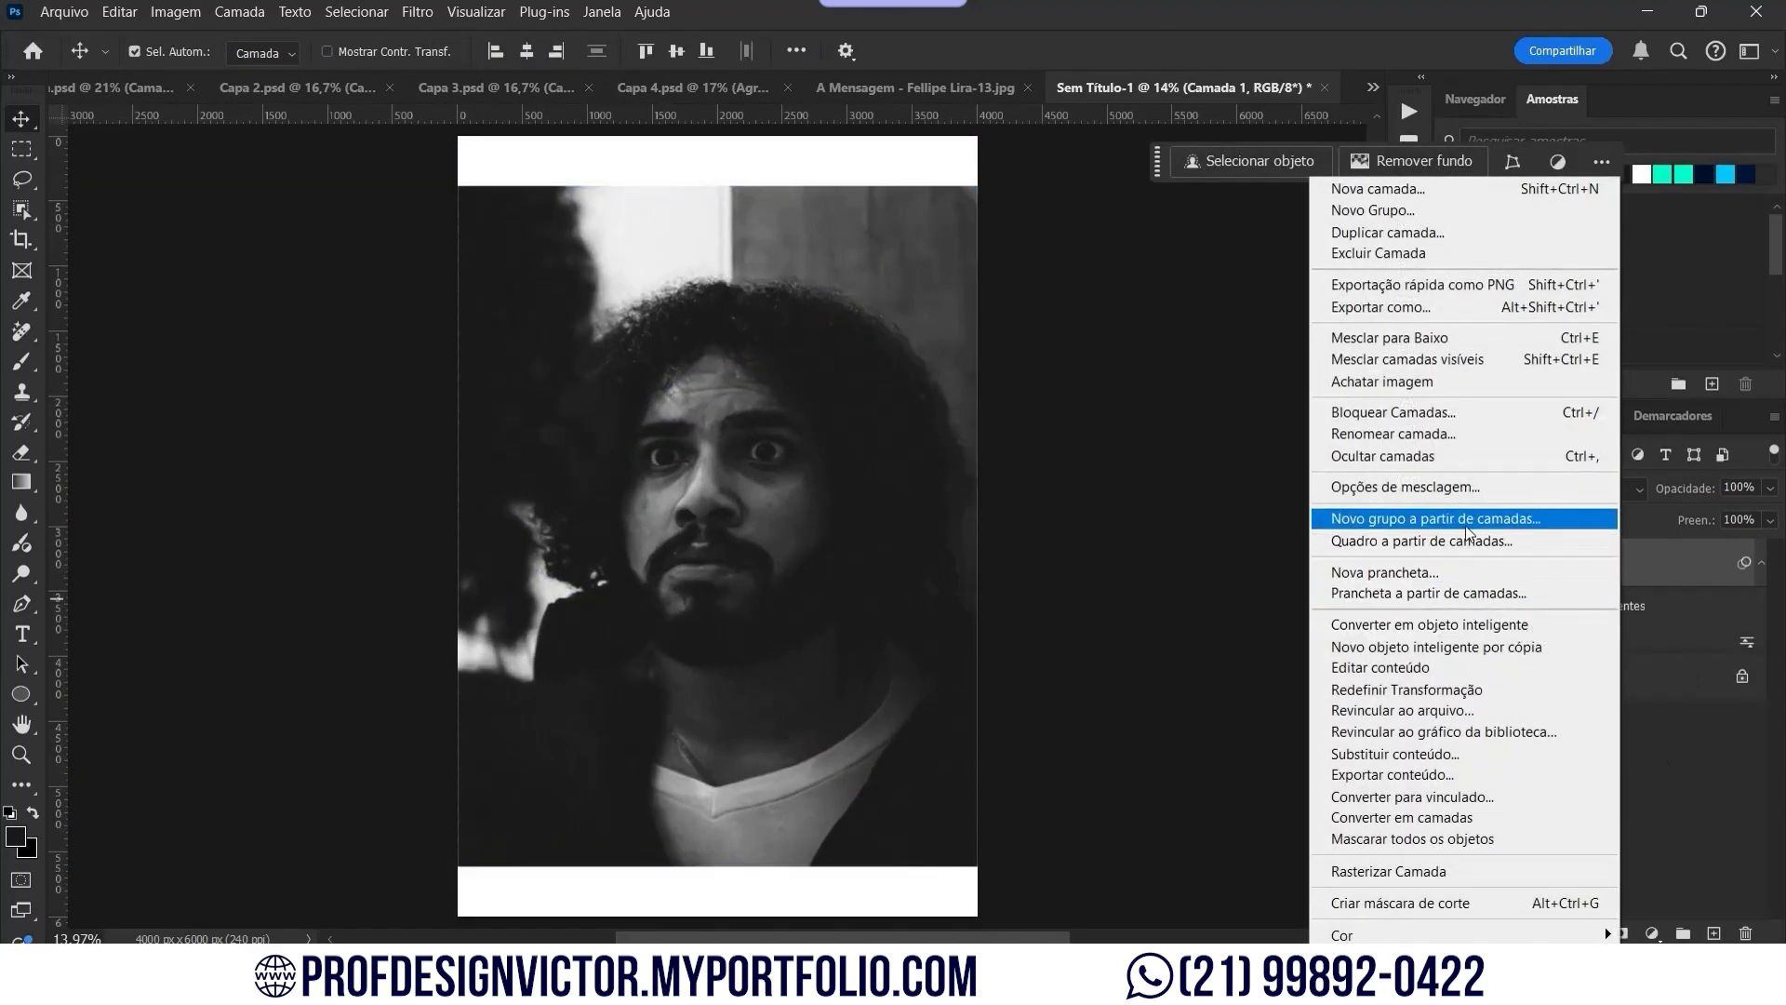
click(1477, 872)
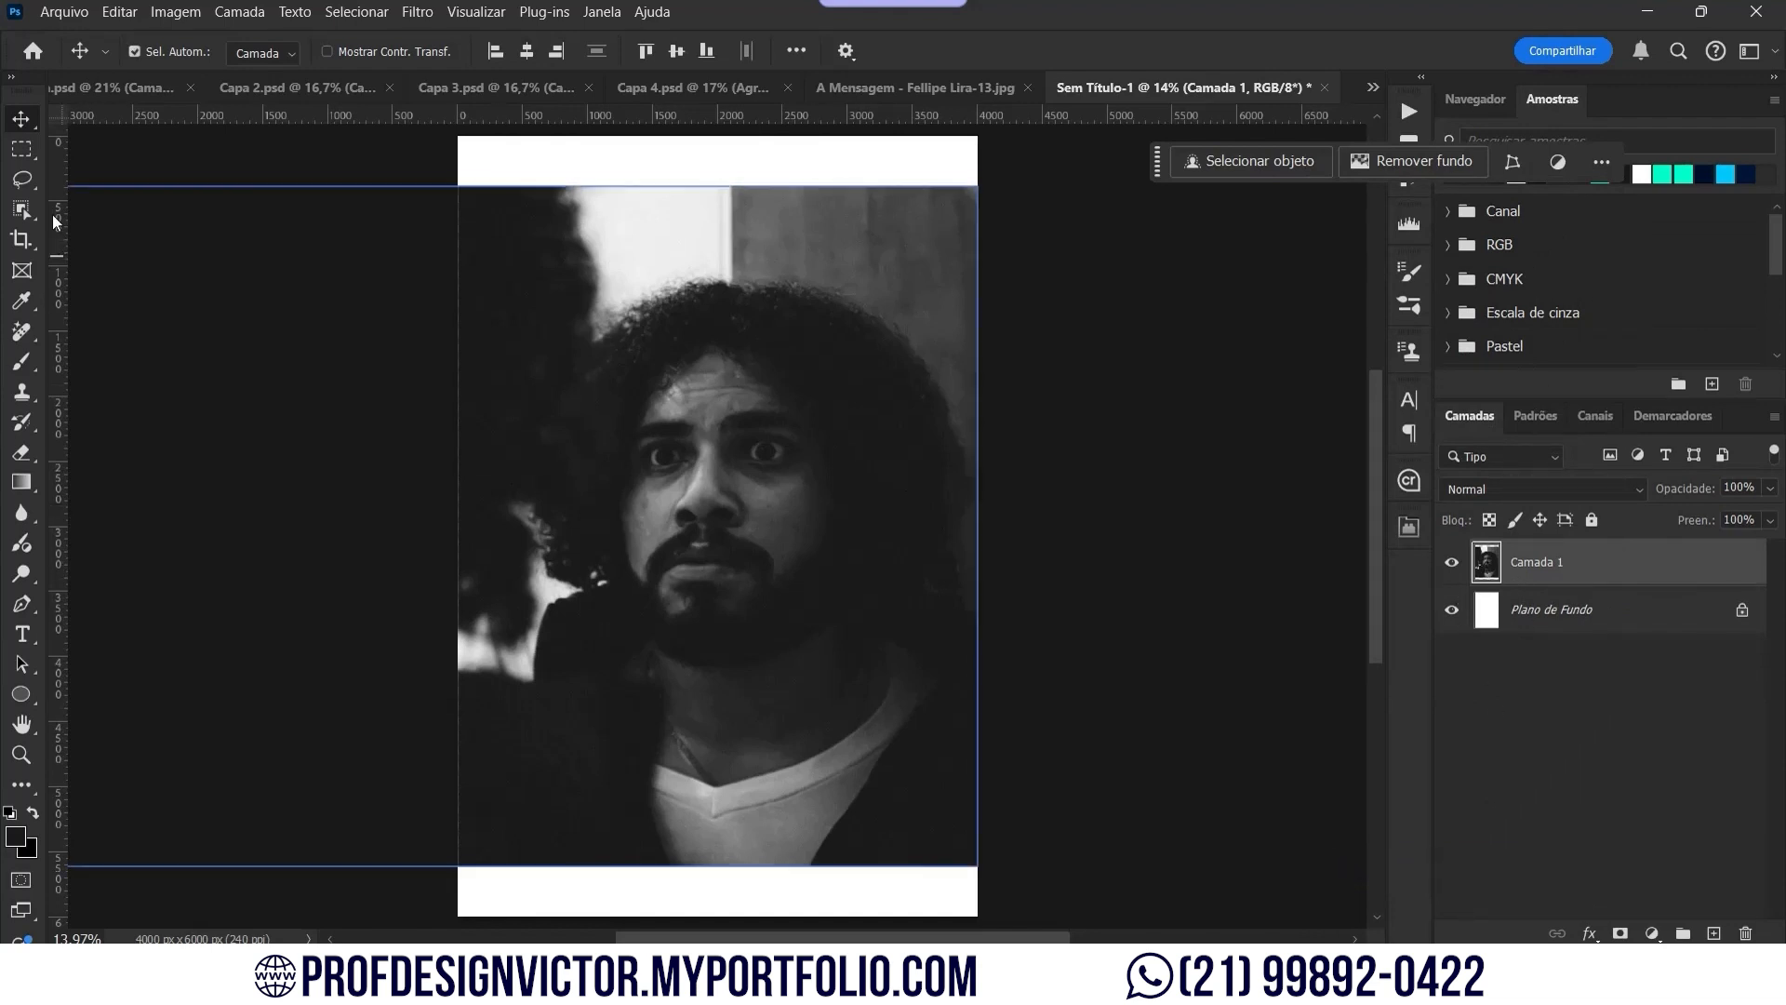
click(21, 148)
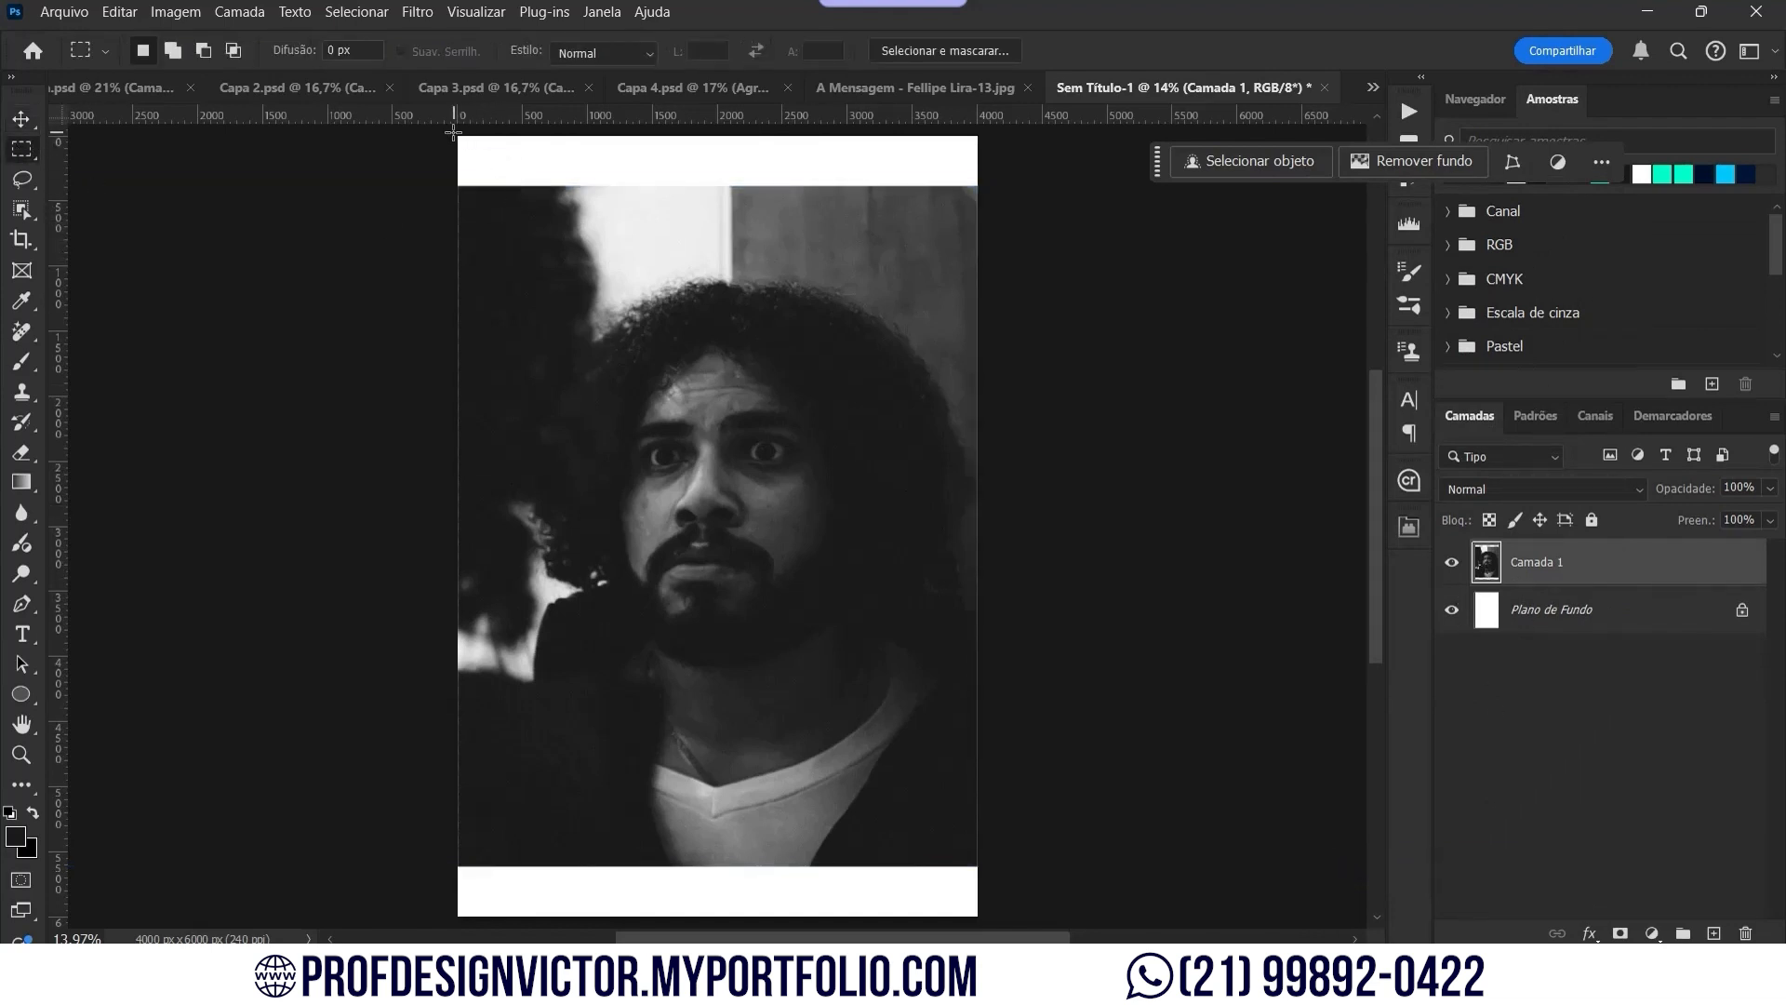
Step: Select the white bands at the top and bottom of the page
drag(453, 133, 986, 193)
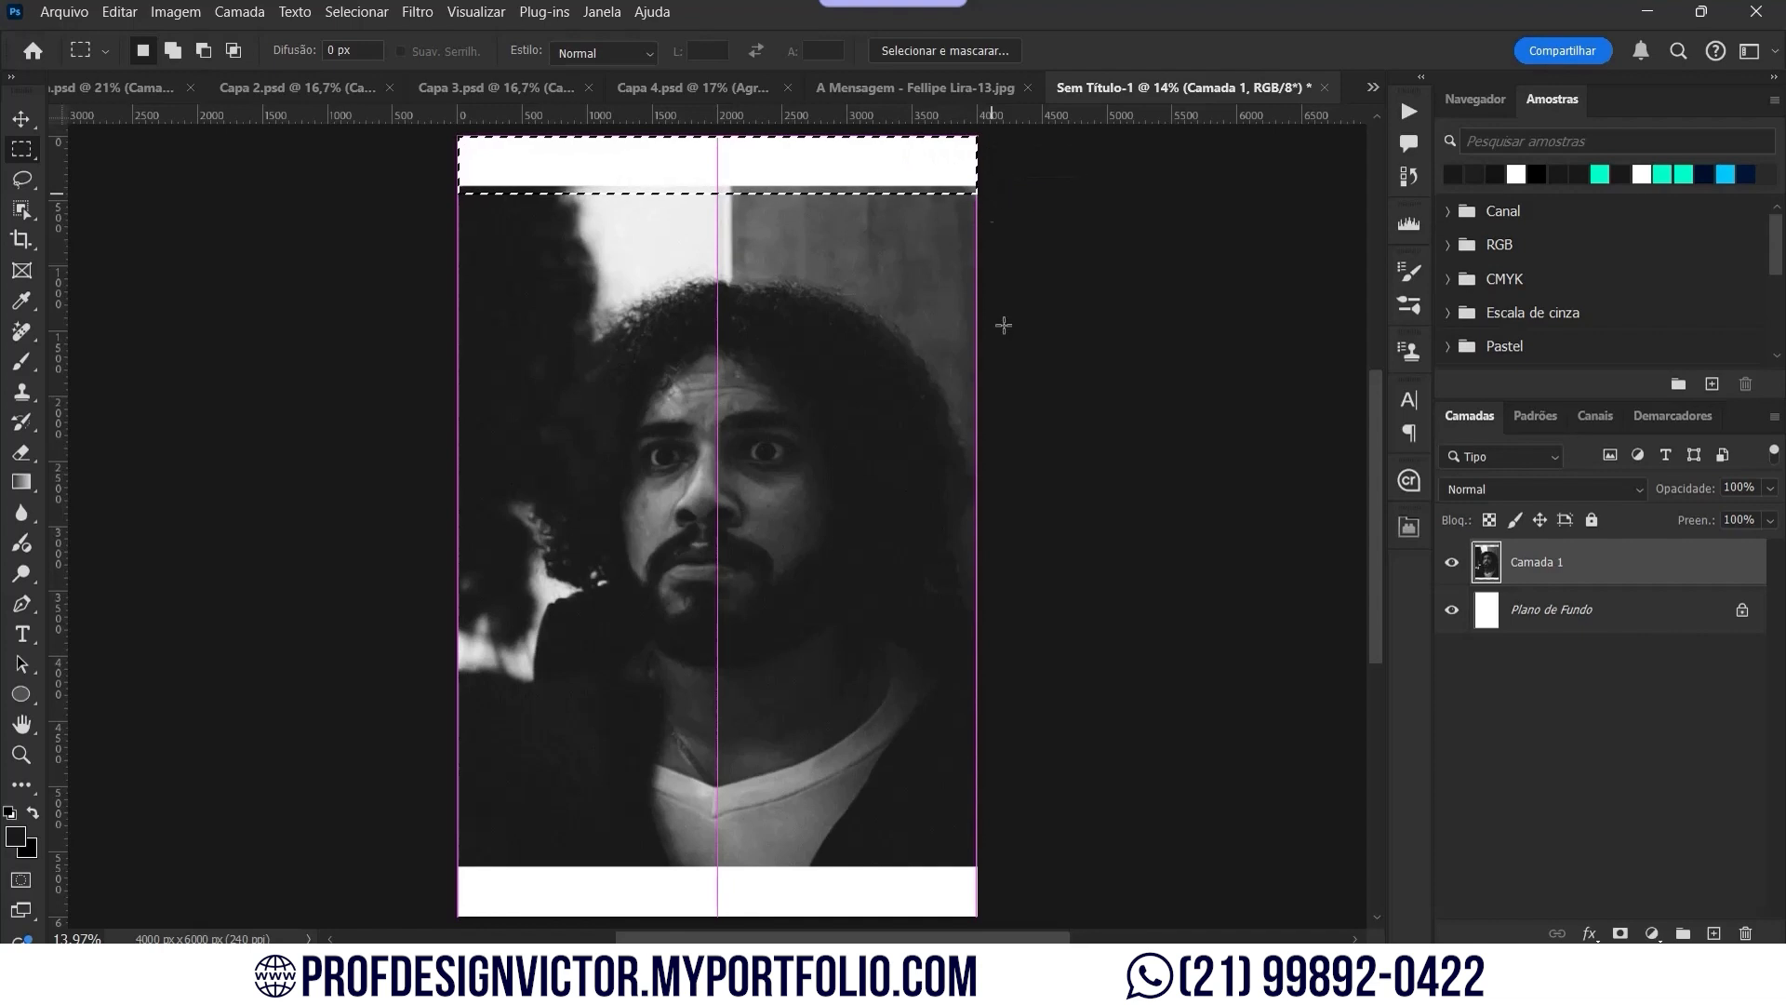
scroll(1040, 721, down, 4)
drag(983, 760, 416, 702)
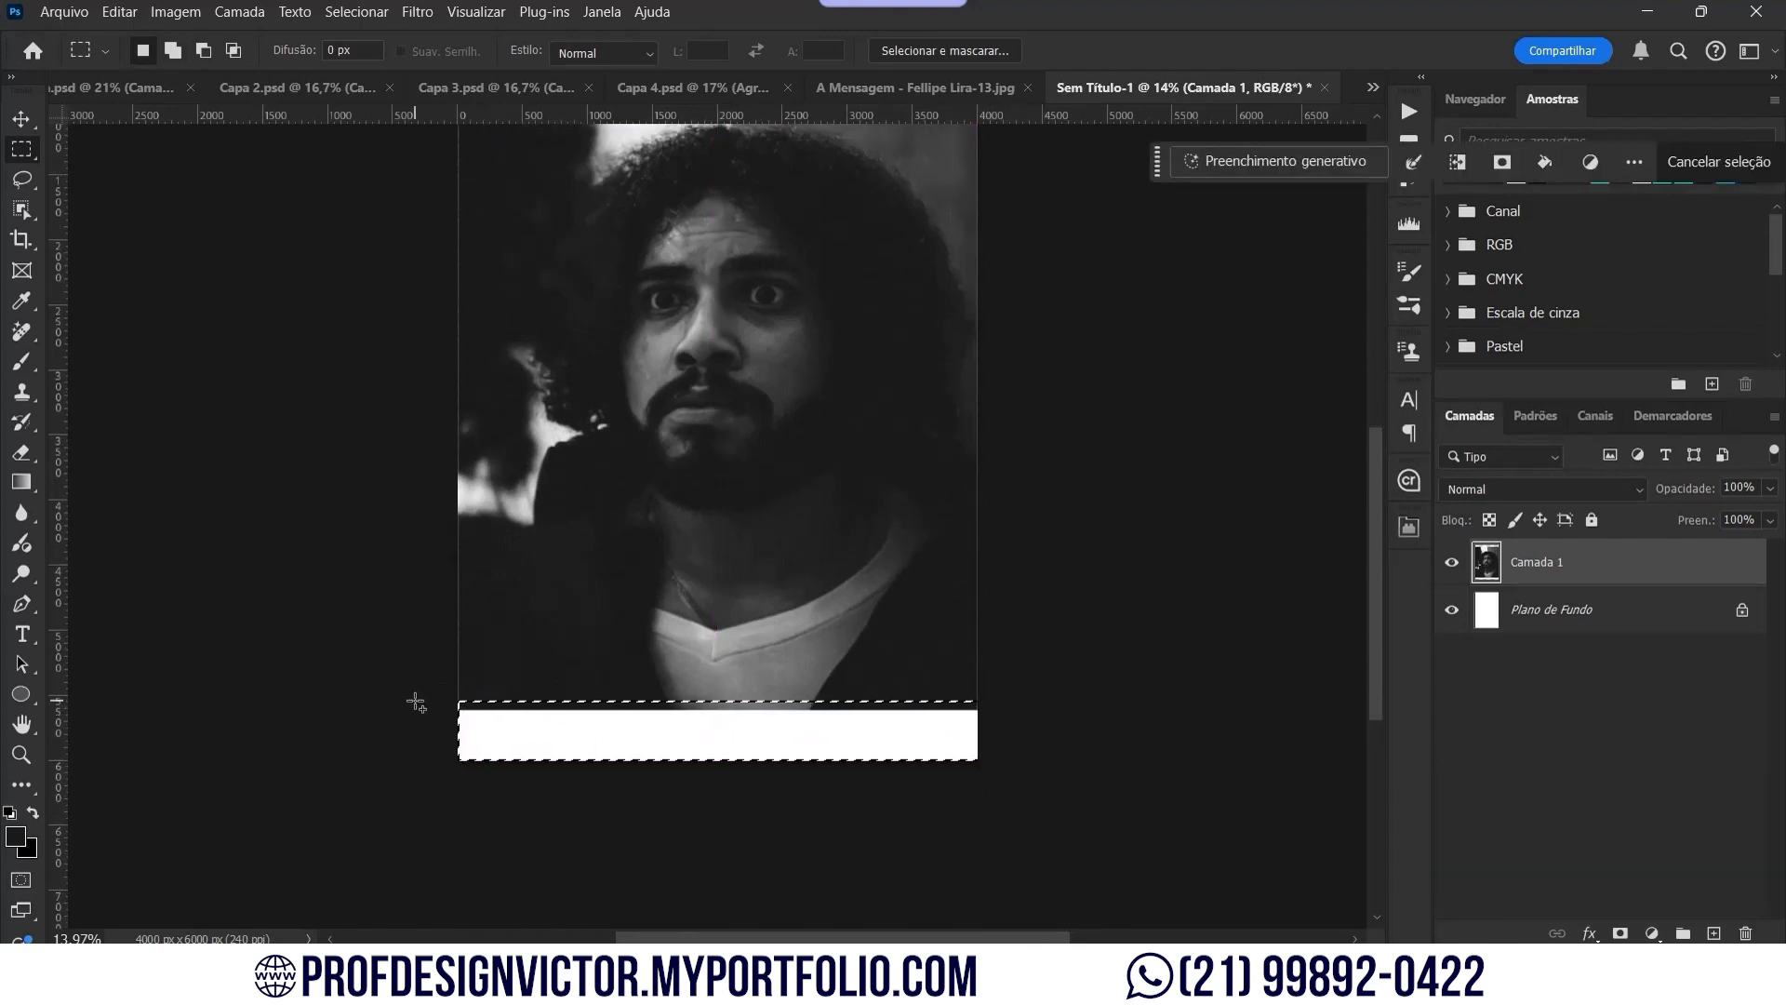
scroll(416, 702, up, 3)
Step: Generate fill for the selected bands, comparing variations and keeping the third
click(1300, 169)
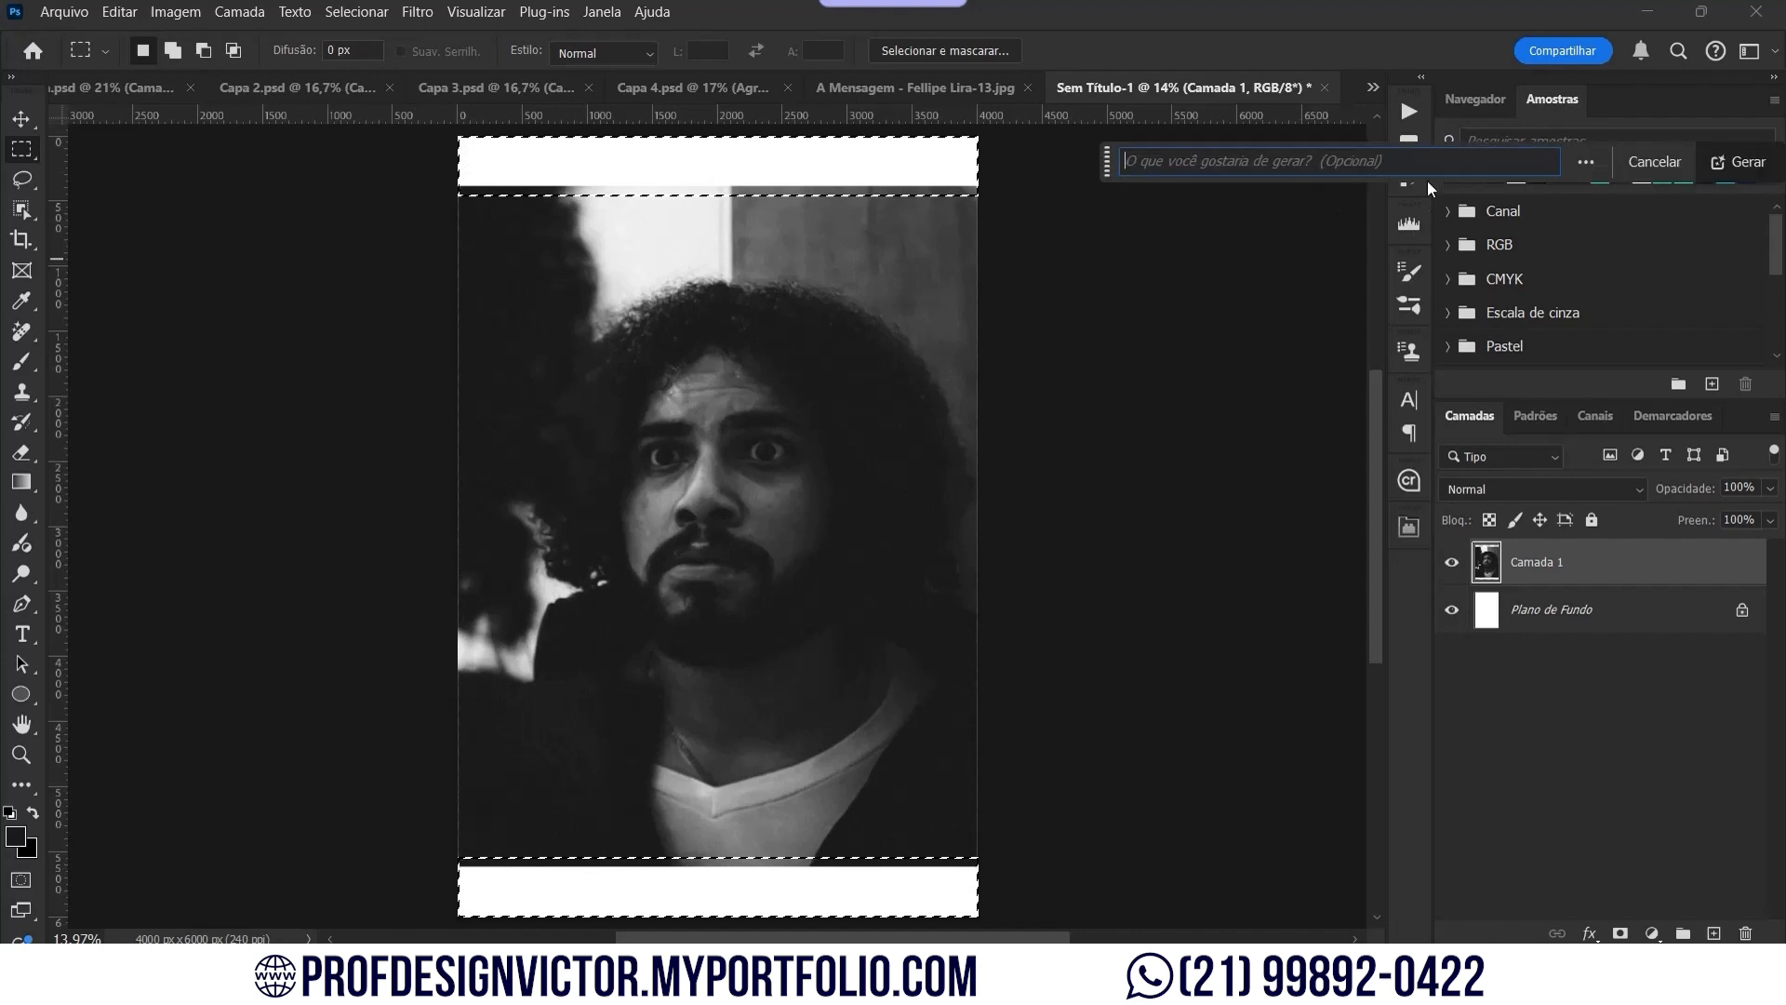
click(1739, 161)
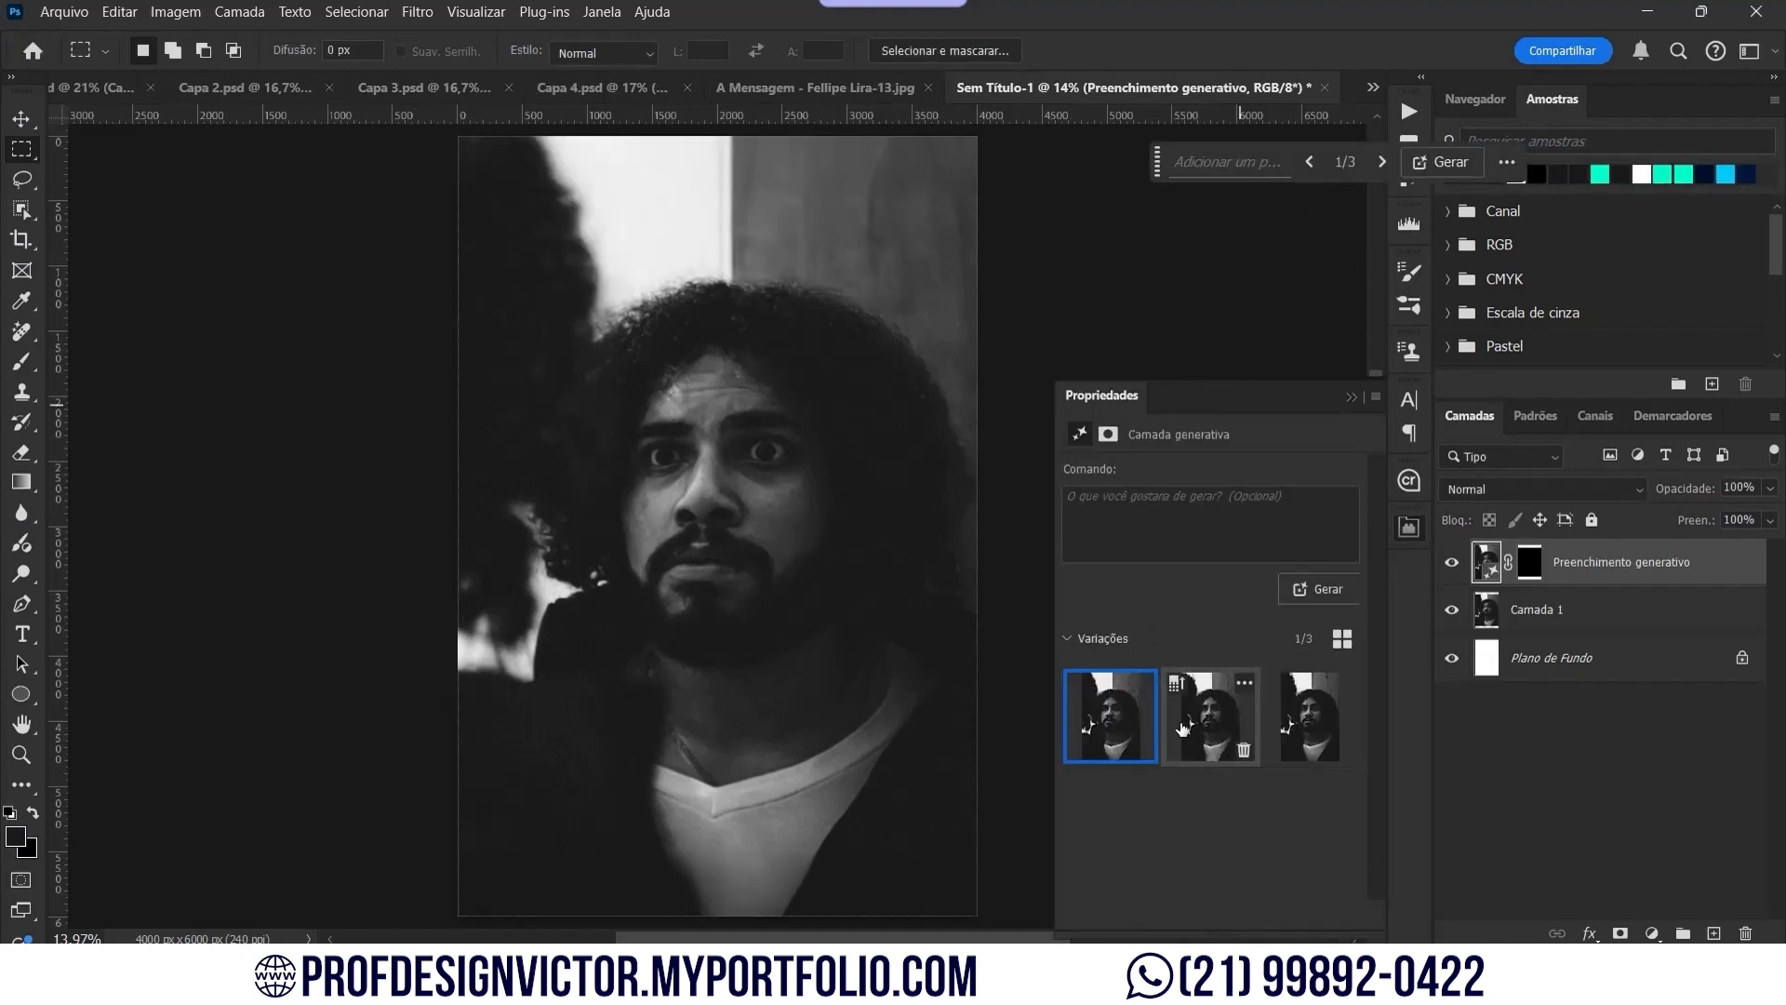
click(1182, 727)
click(1302, 700)
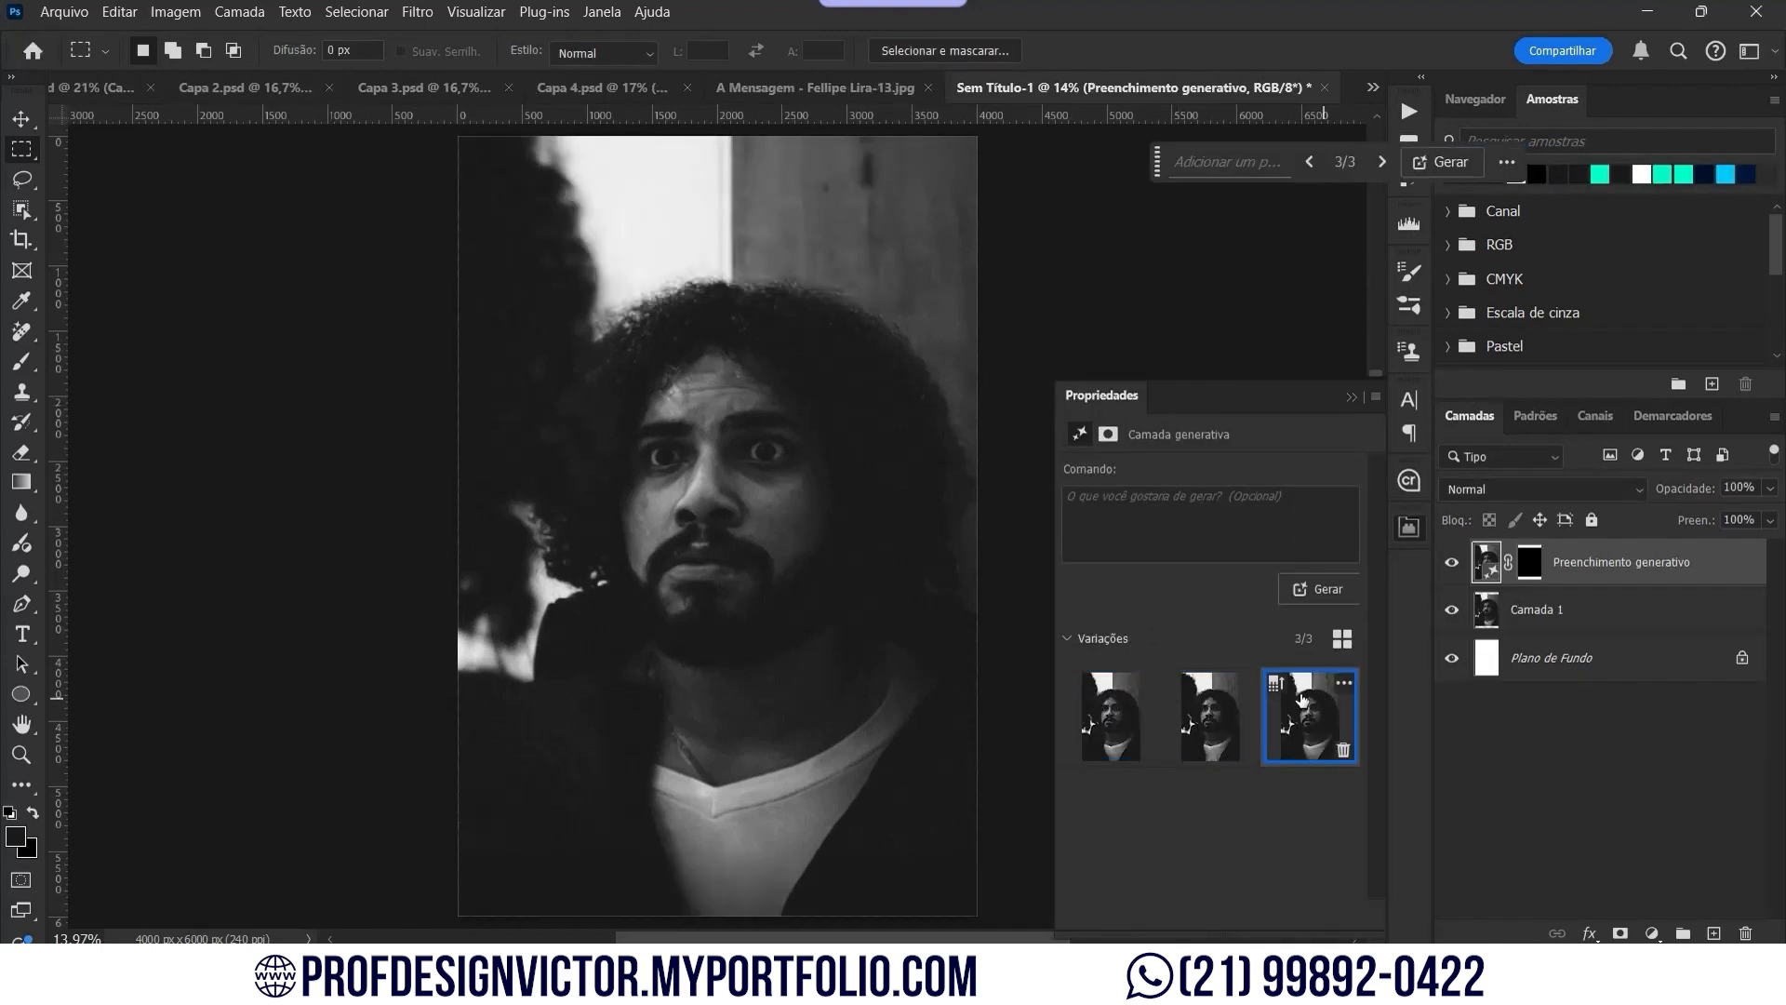
click(1098, 707)
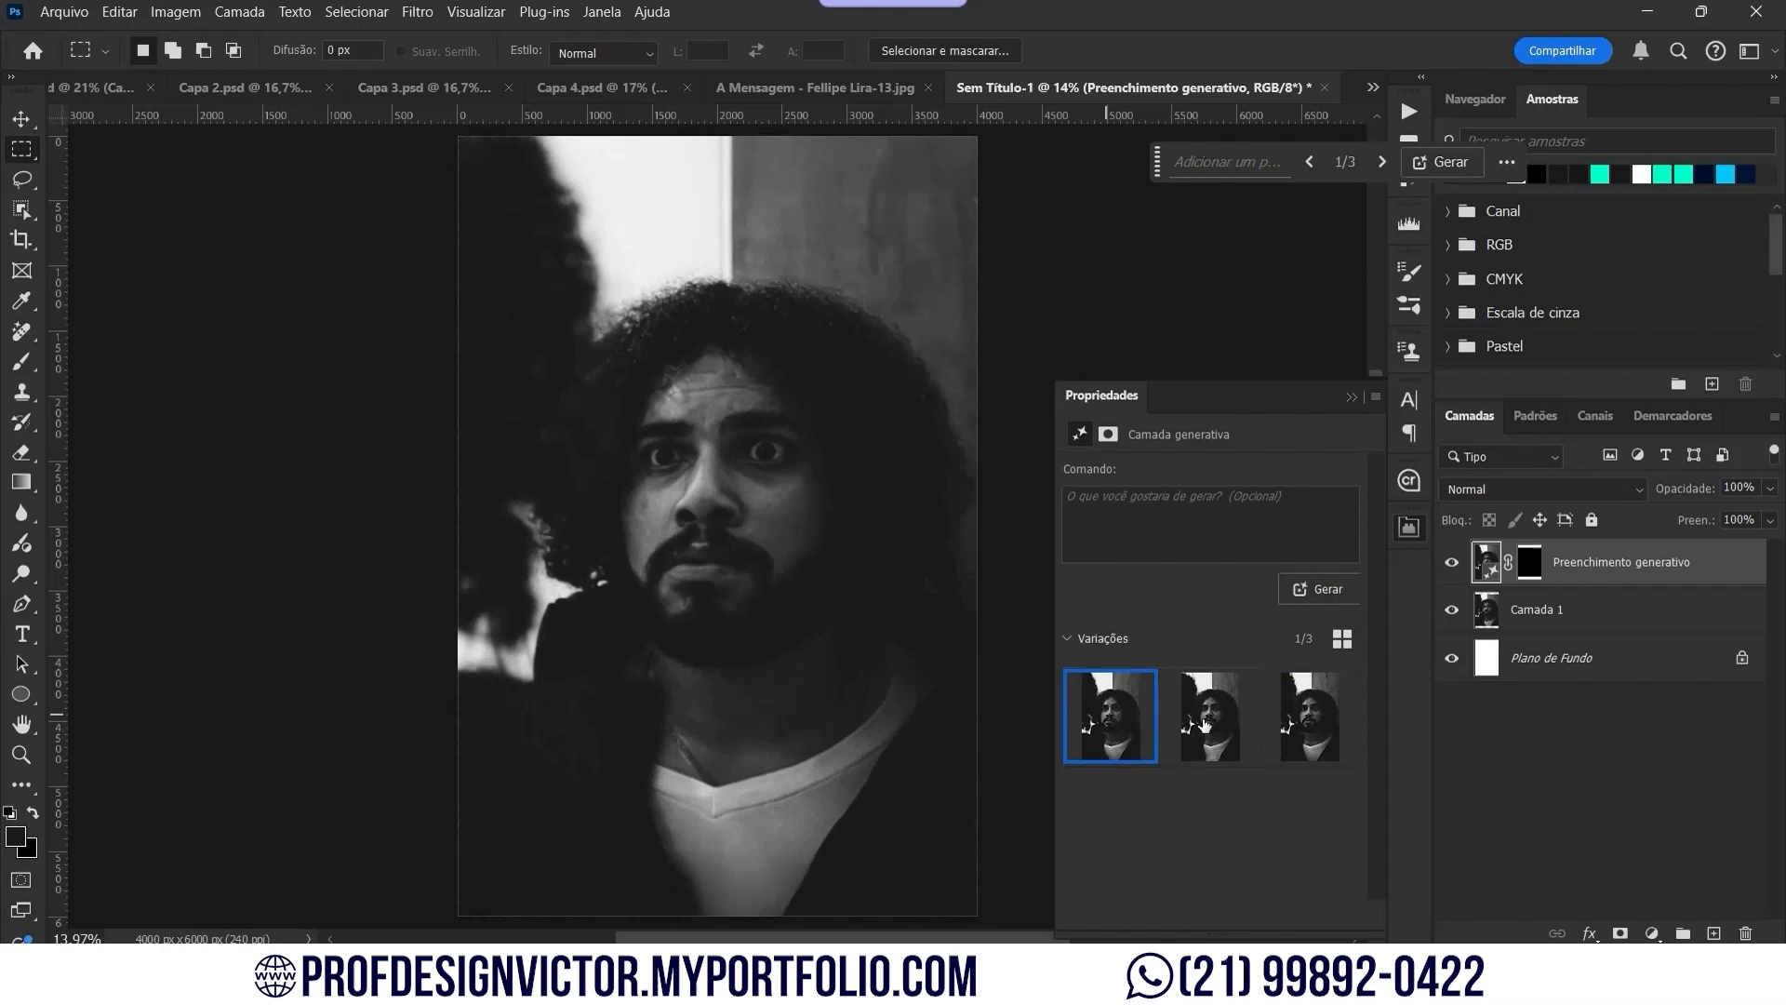
click(1324, 726)
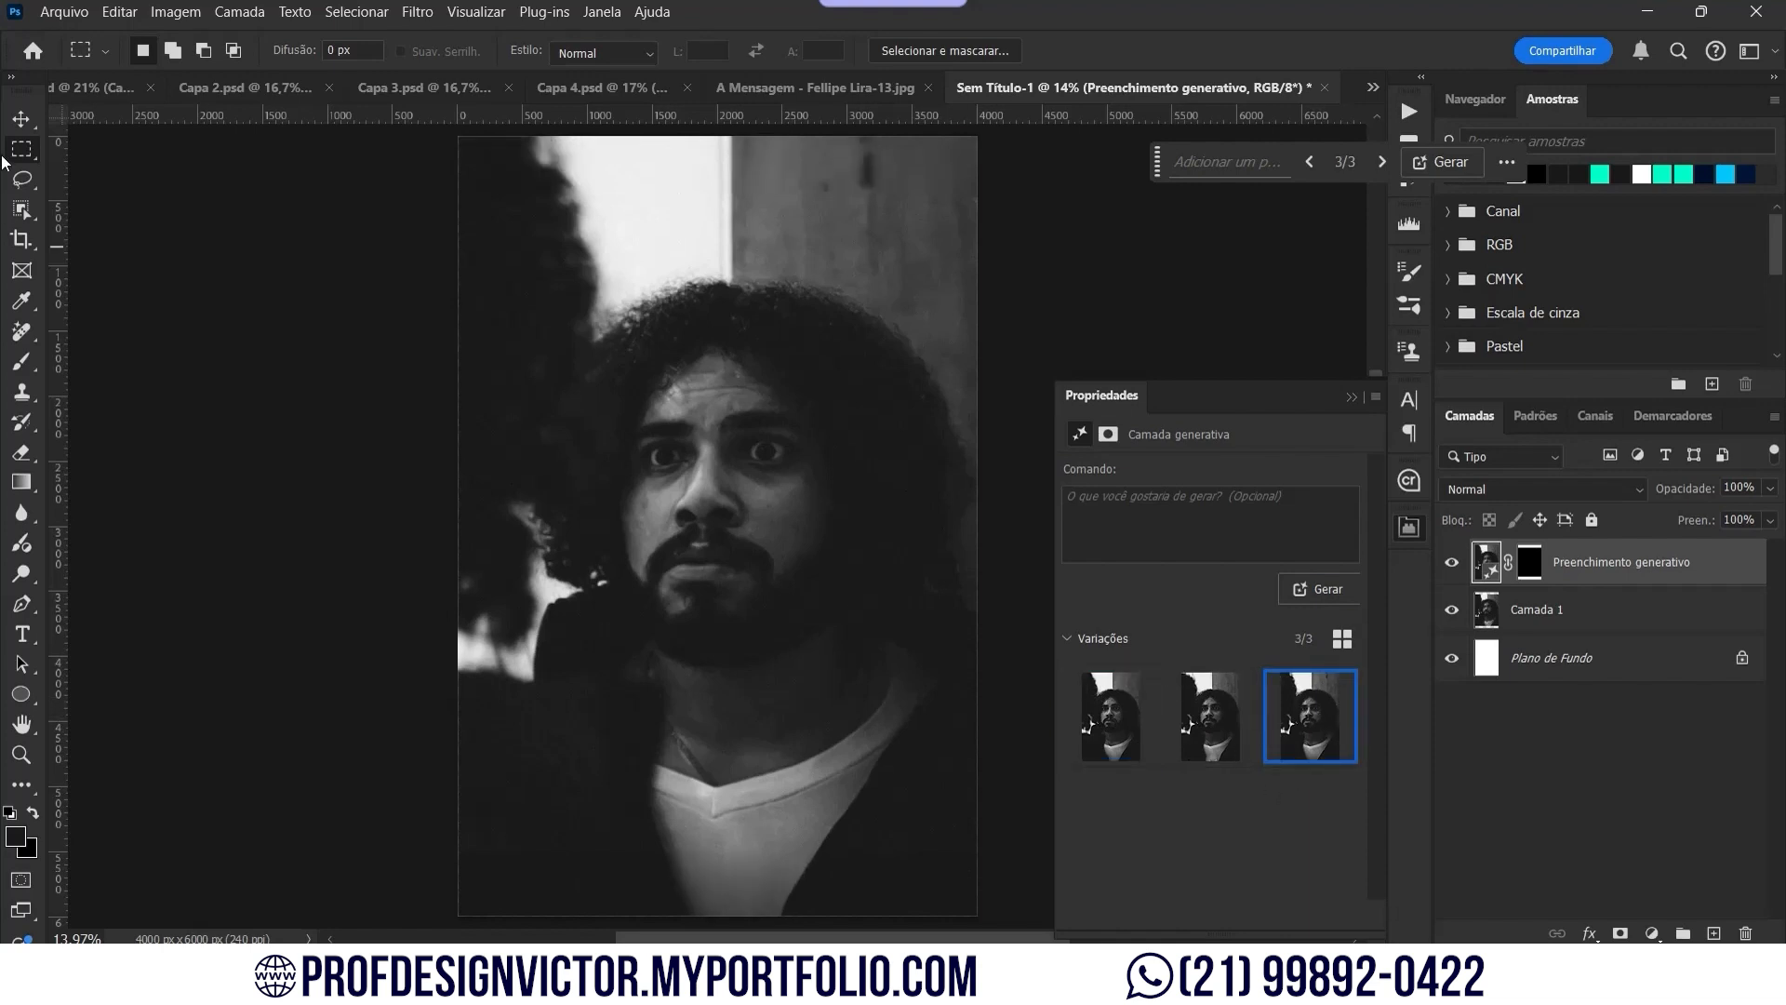
Step: Return to the Move tool and collapse the Properties panel
click(22, 120)
click(1348, 398)
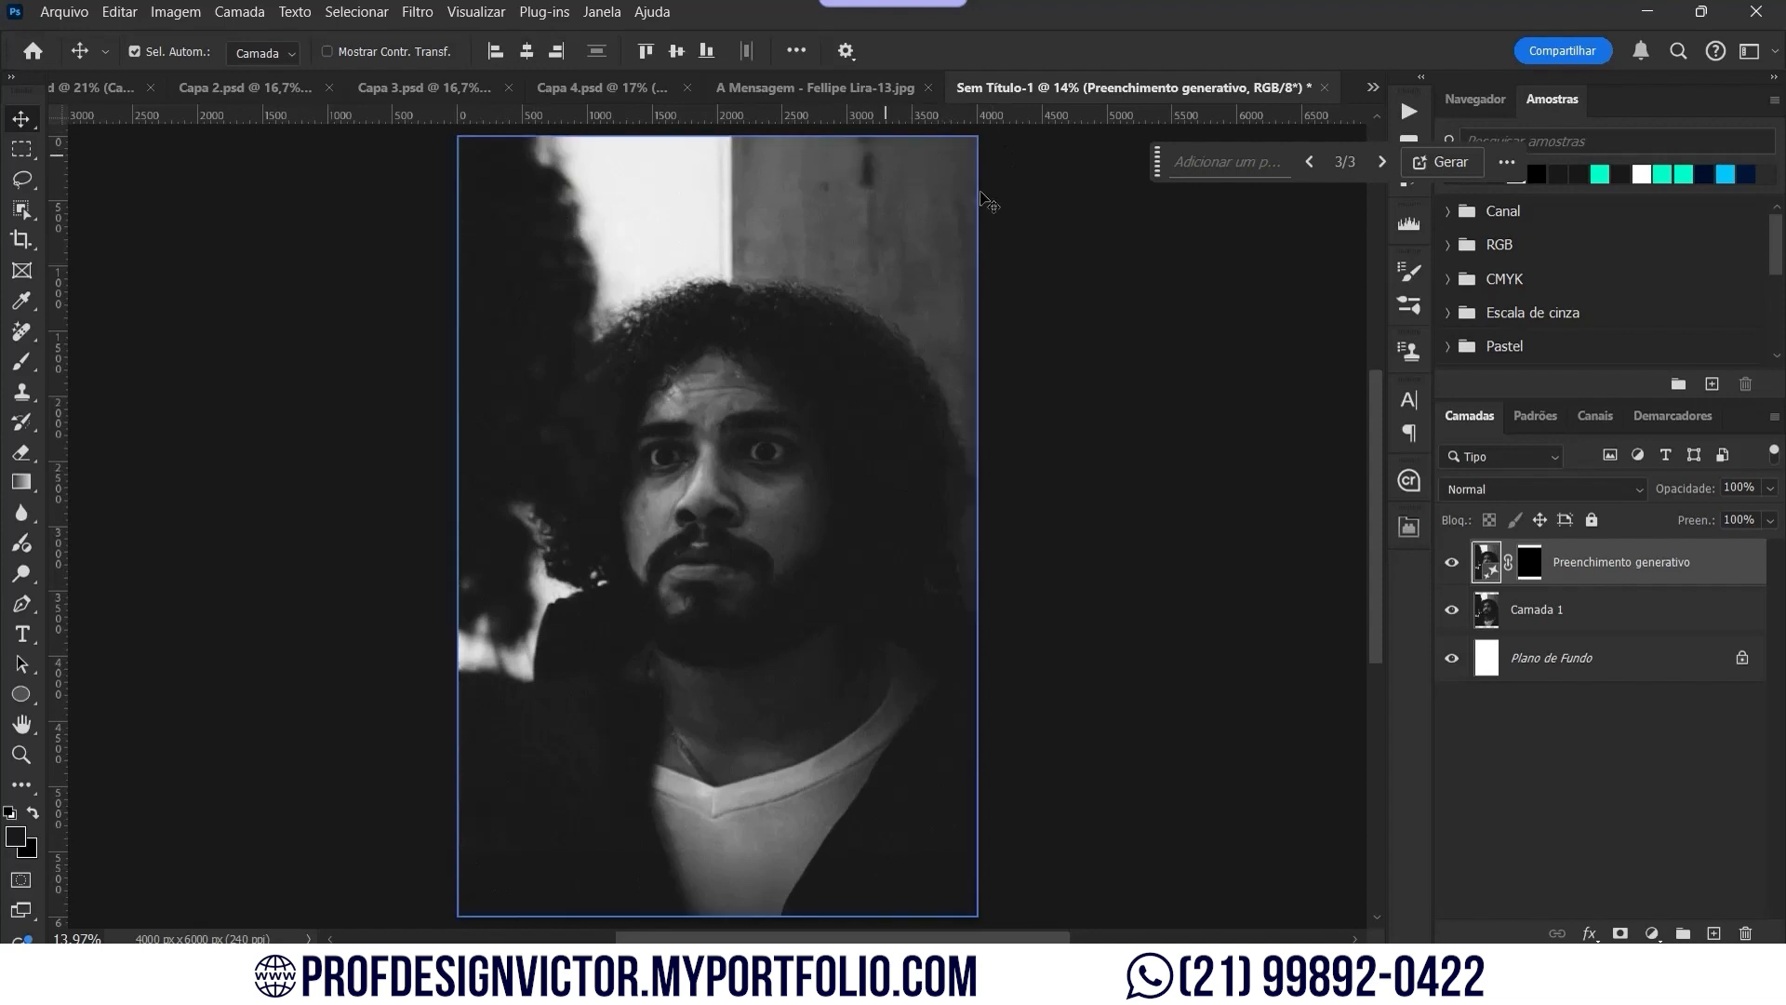
click(1654, 931)
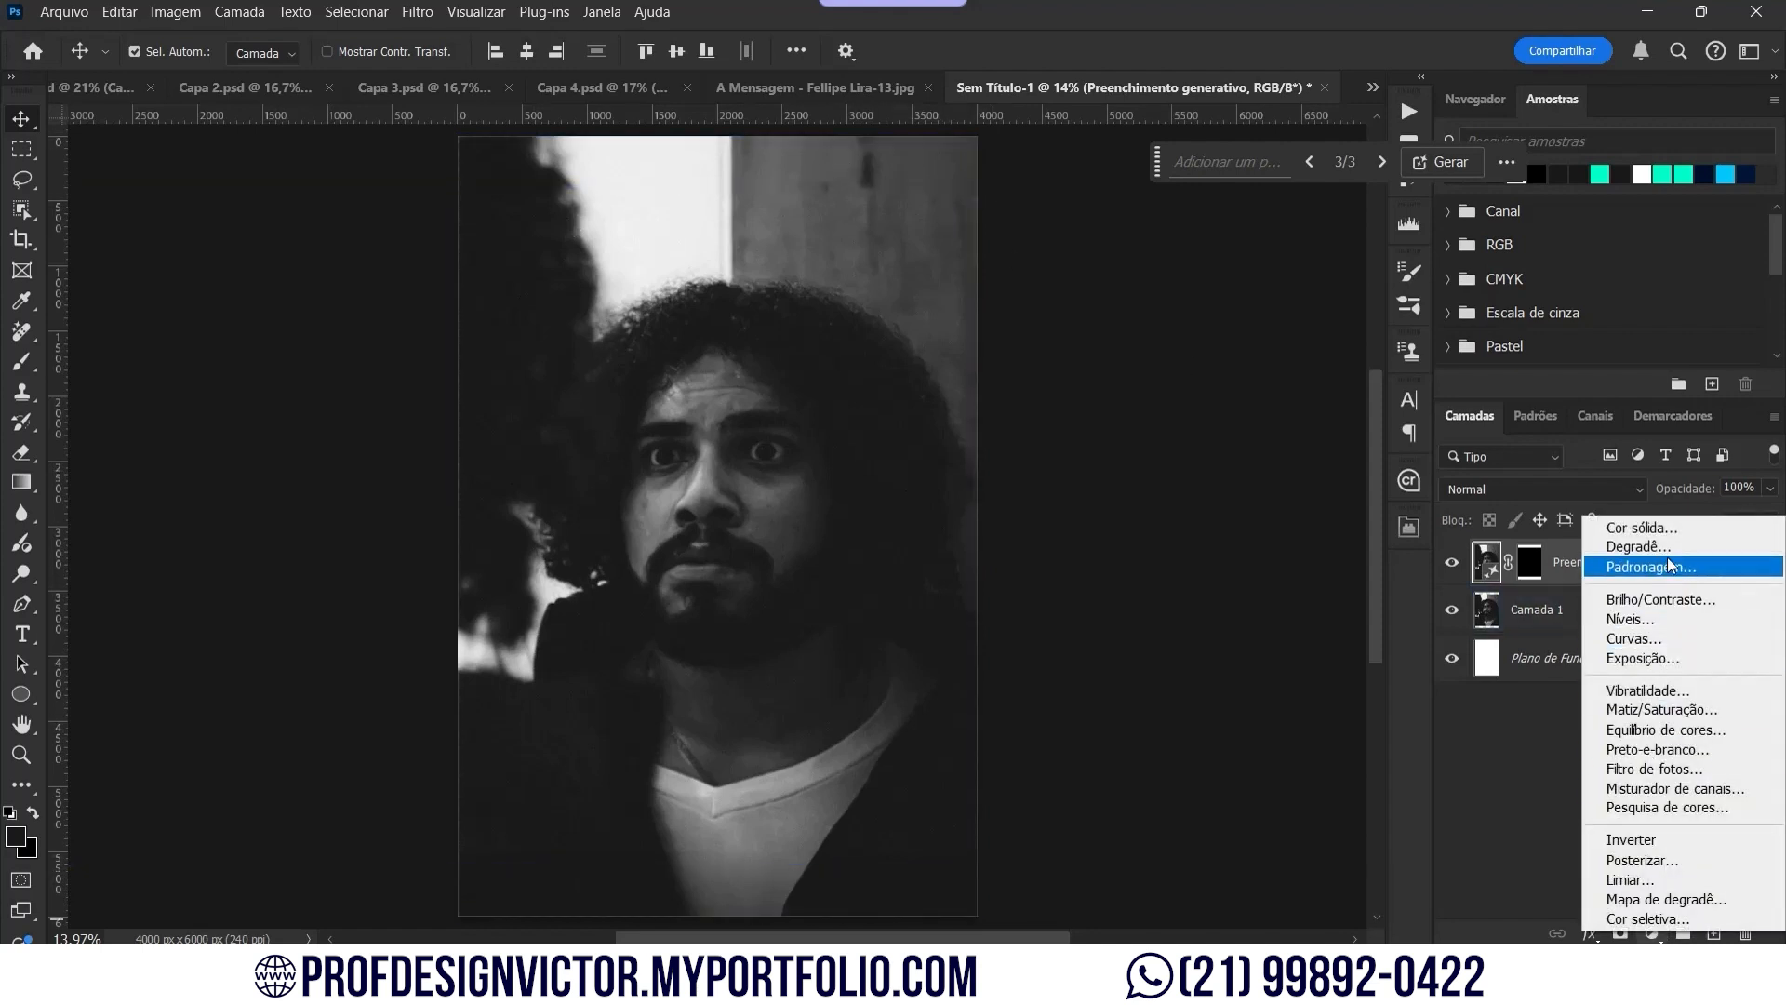
Step: Add a gradient fill layer whose start stop uses a dark tone sampled from the photo
click(1663, 543)
click(1289, 225)
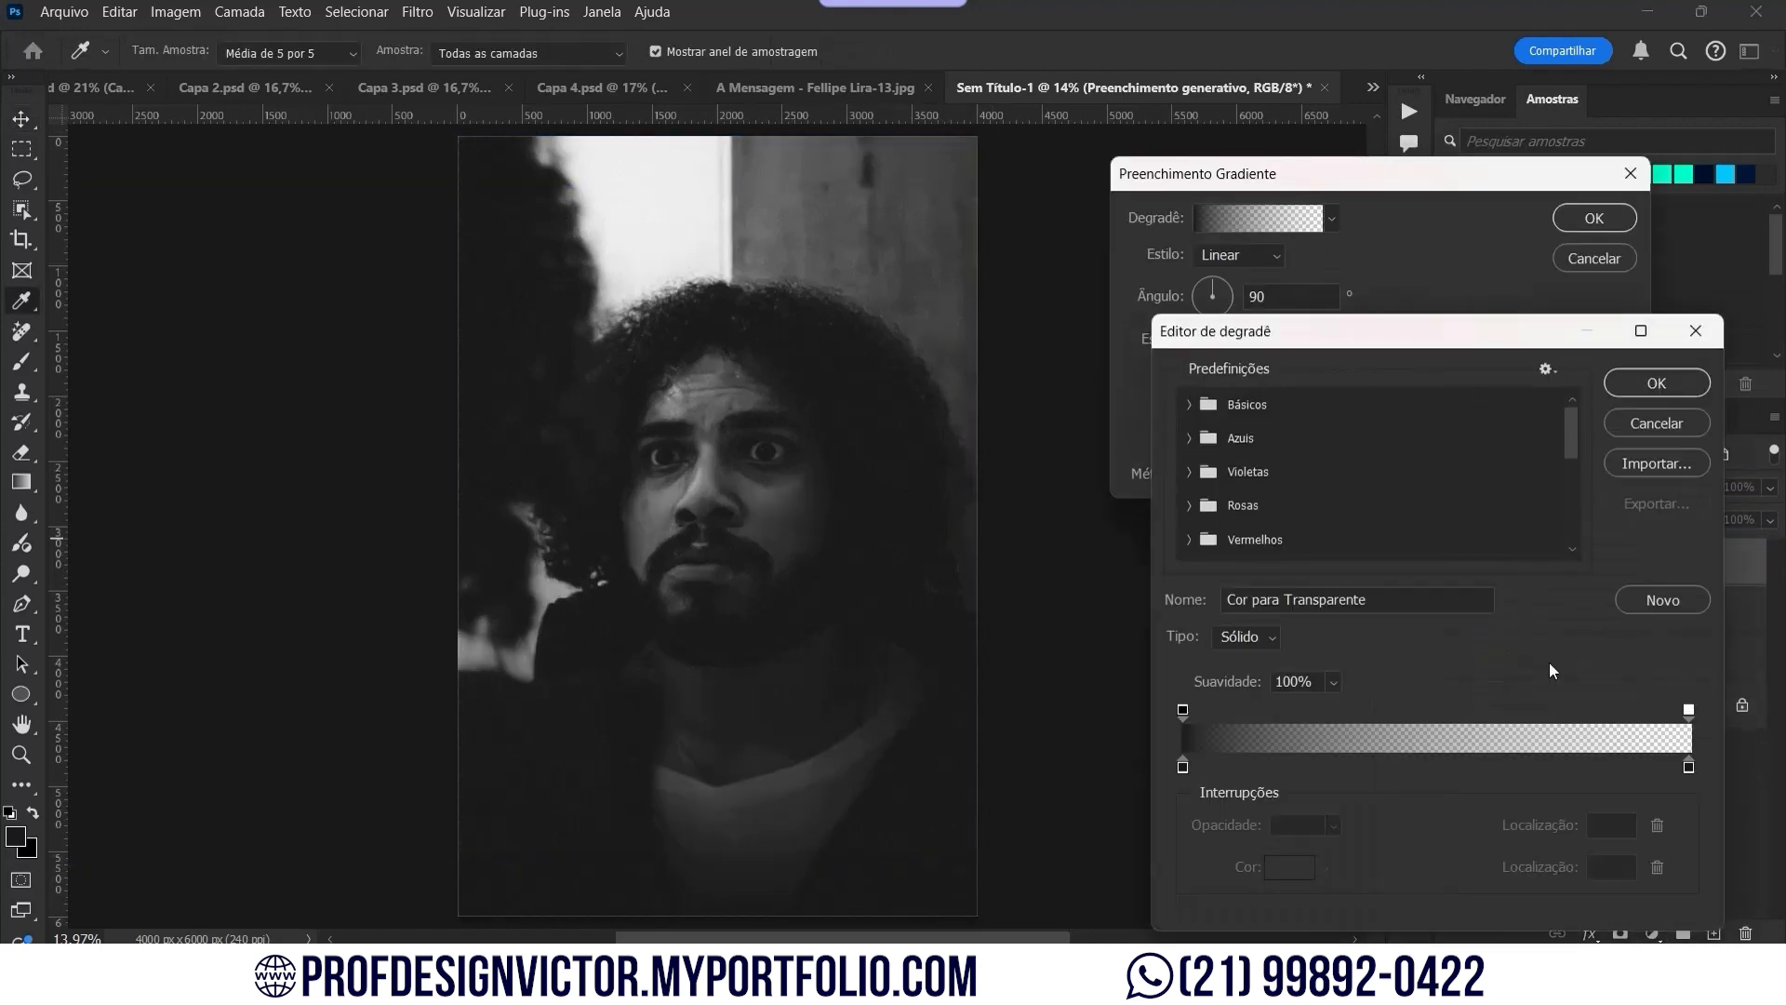
double_click(1185, 769)
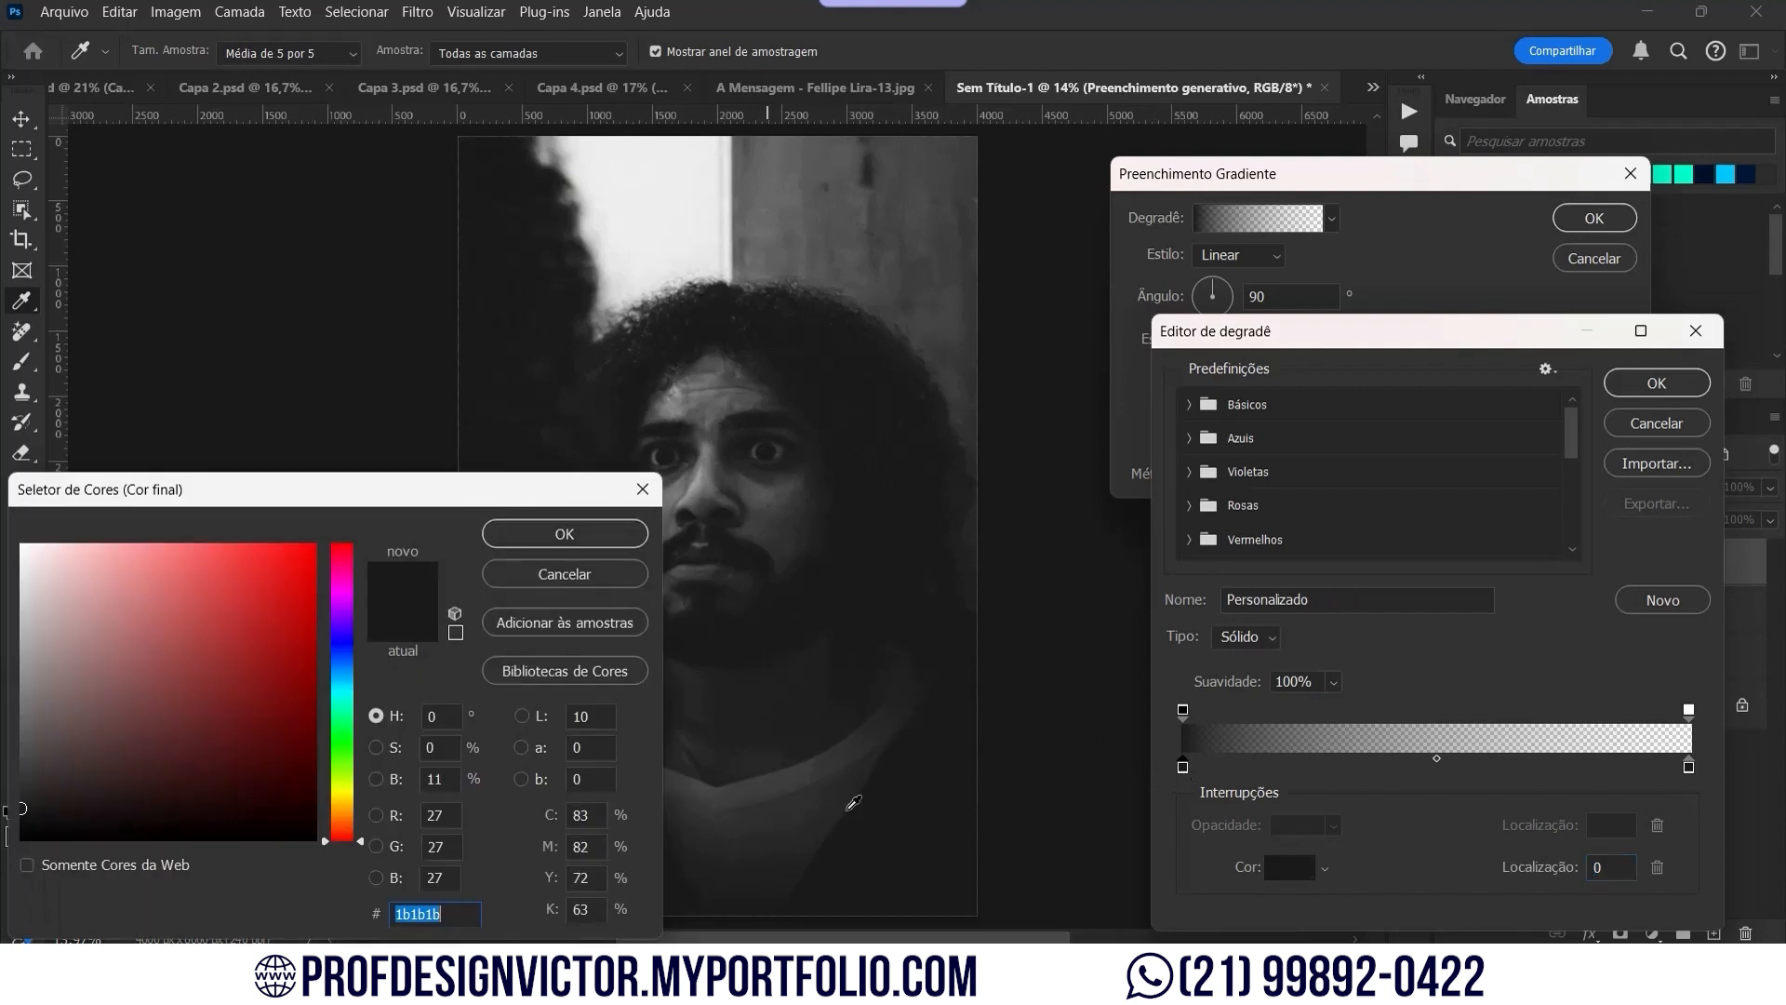
click(826, 376)
click(603, 527)
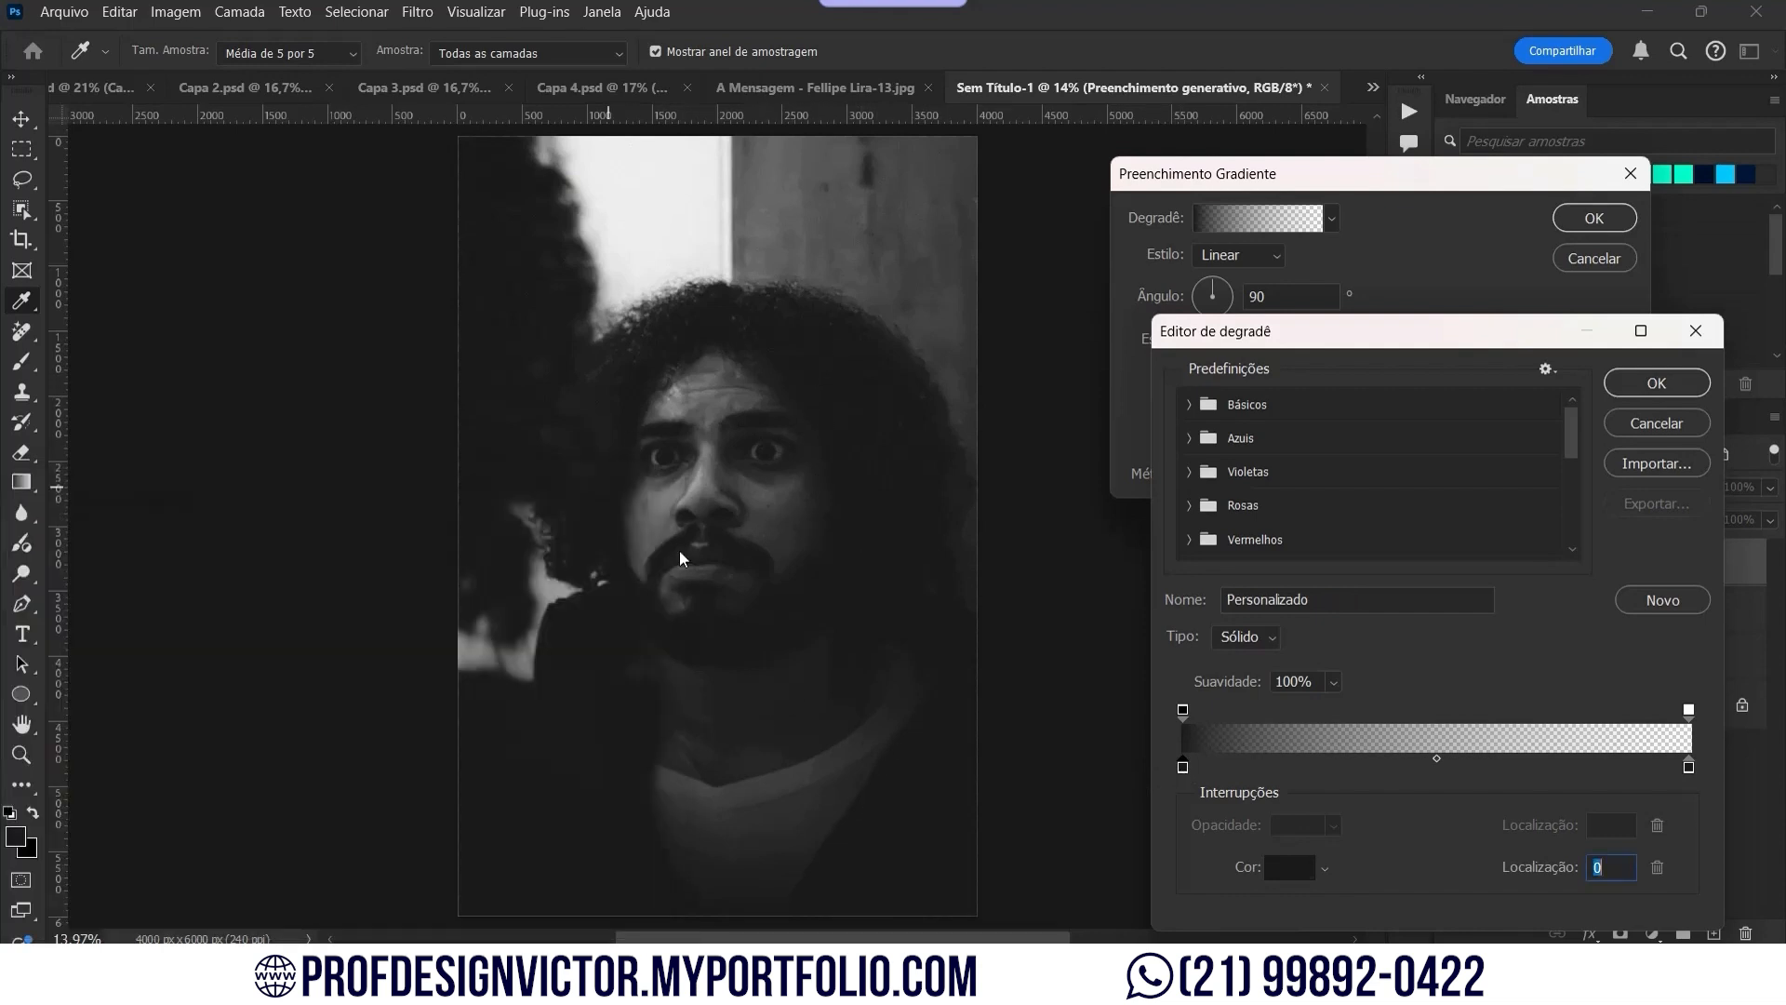
double_click(1689, 768)
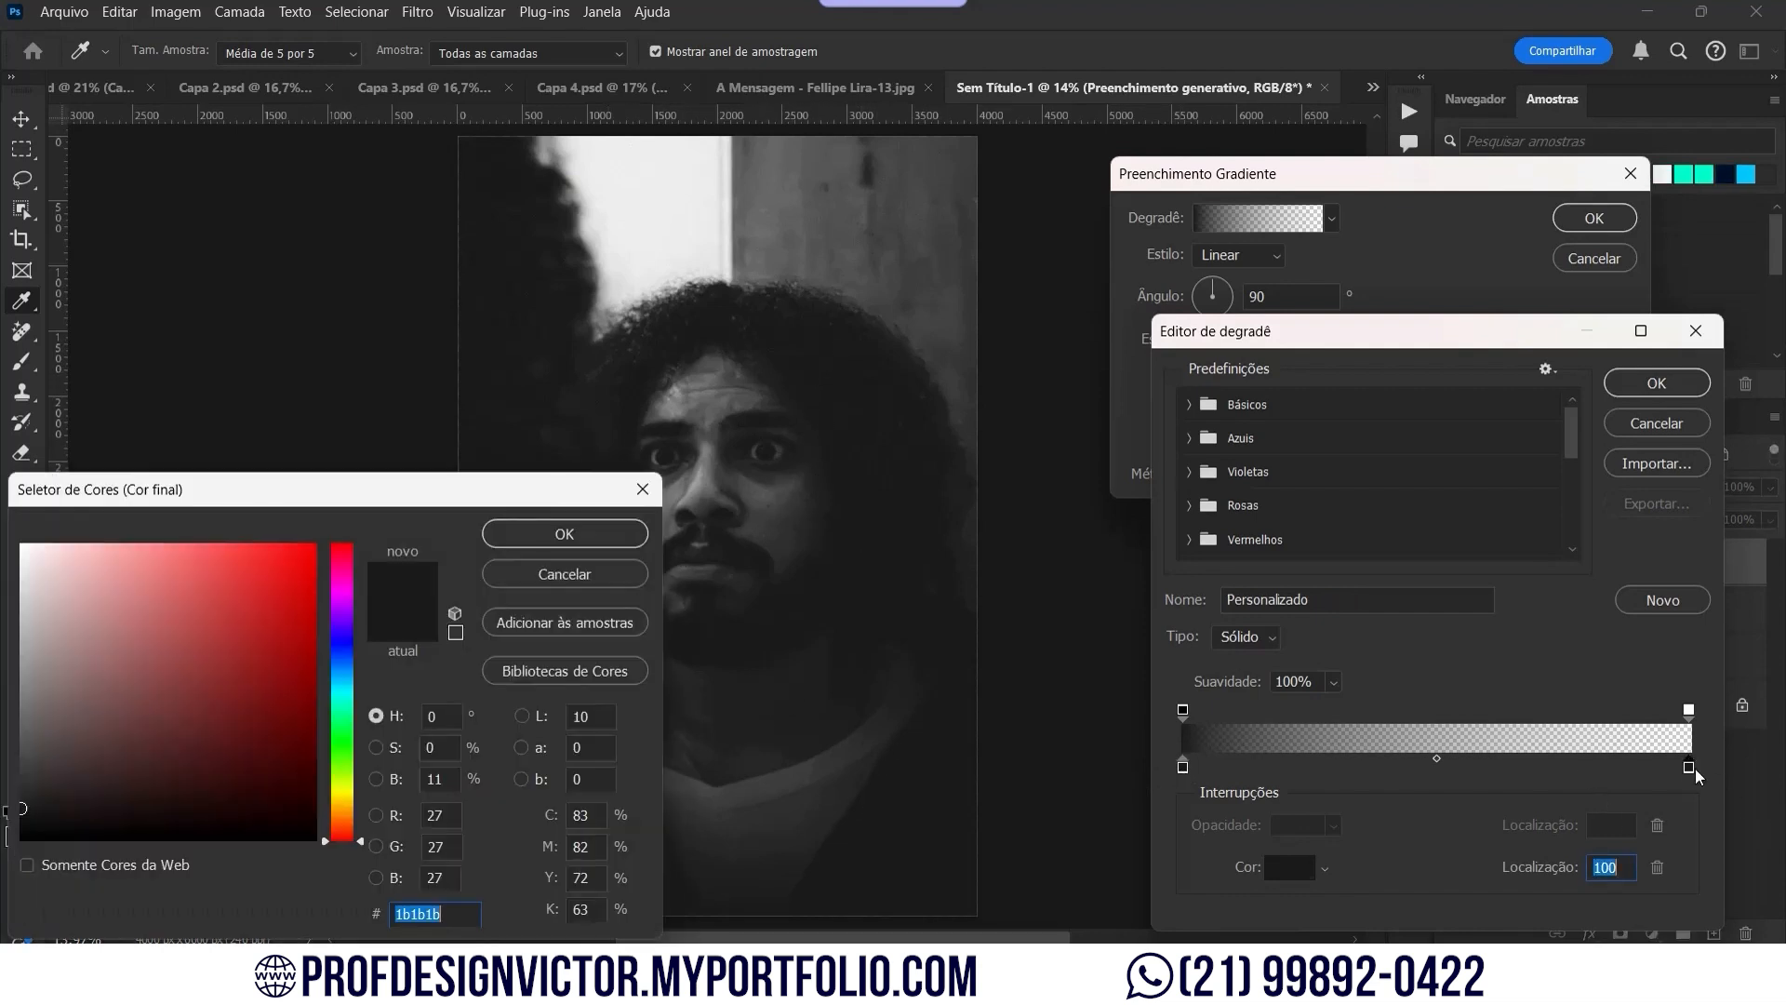
click(527, 538)
click(1671, 389)
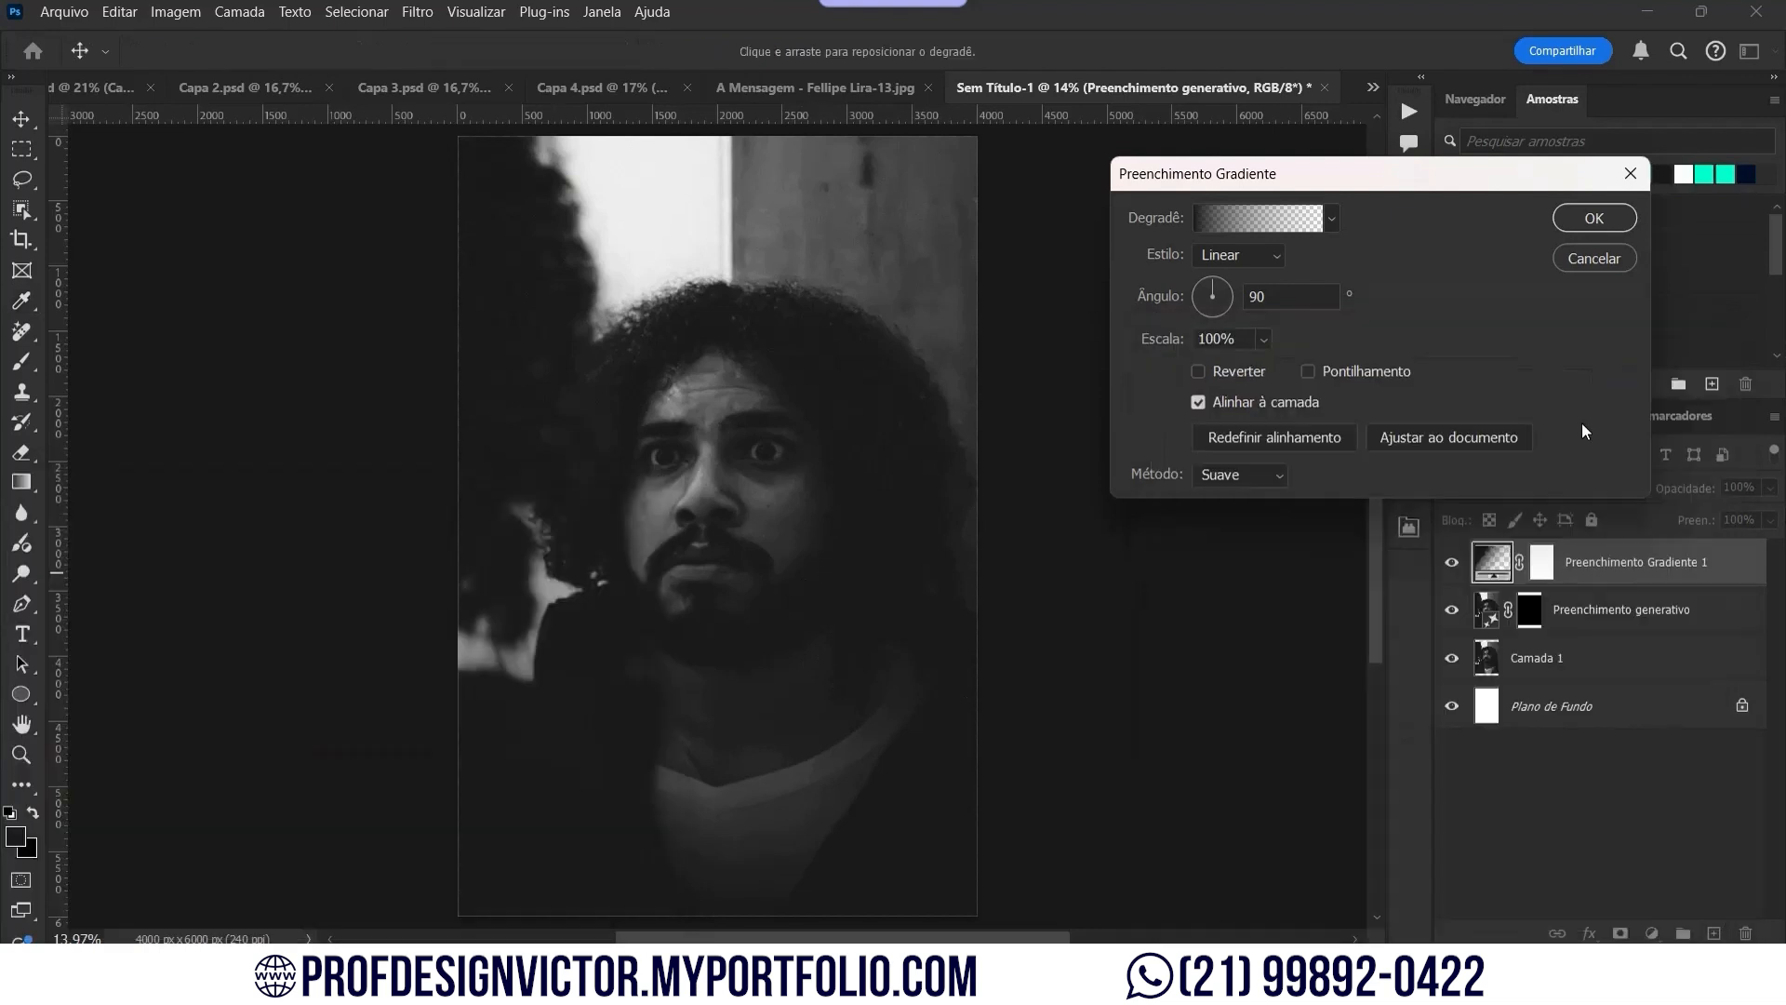
Step: Make the gradient radial and reversed at 120% scale
click(1266, 257)
click(1254, 296)
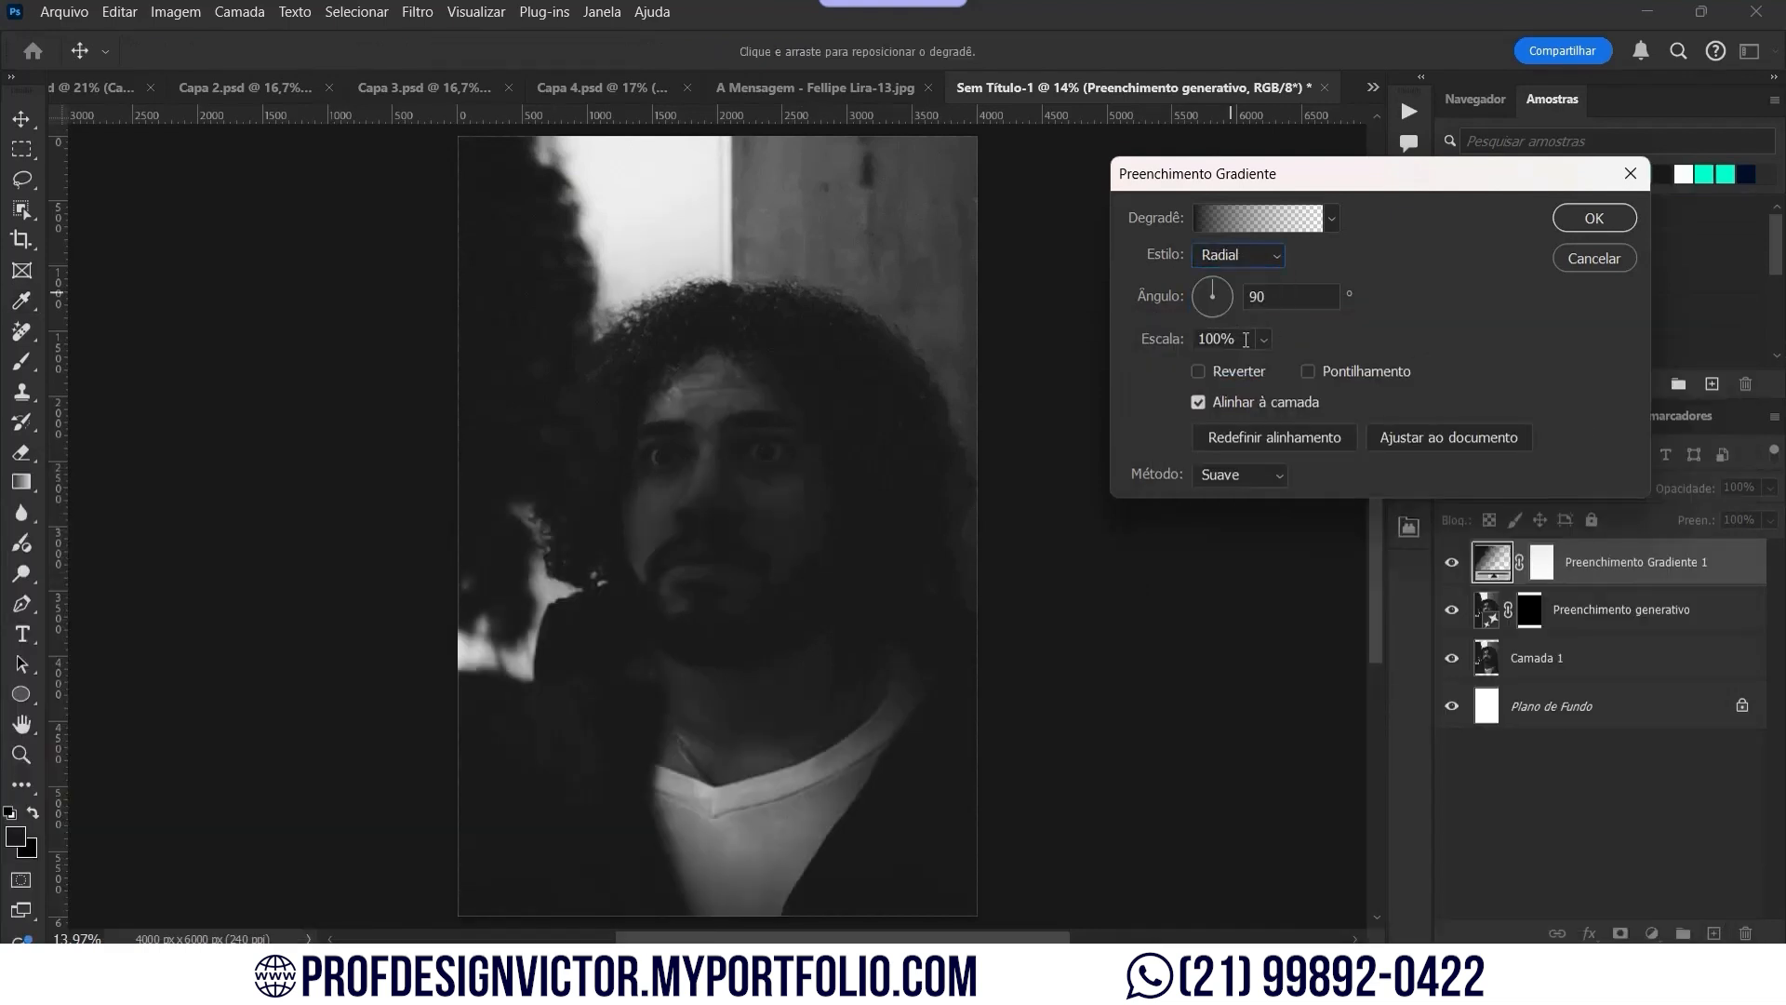
click(1197, 370)
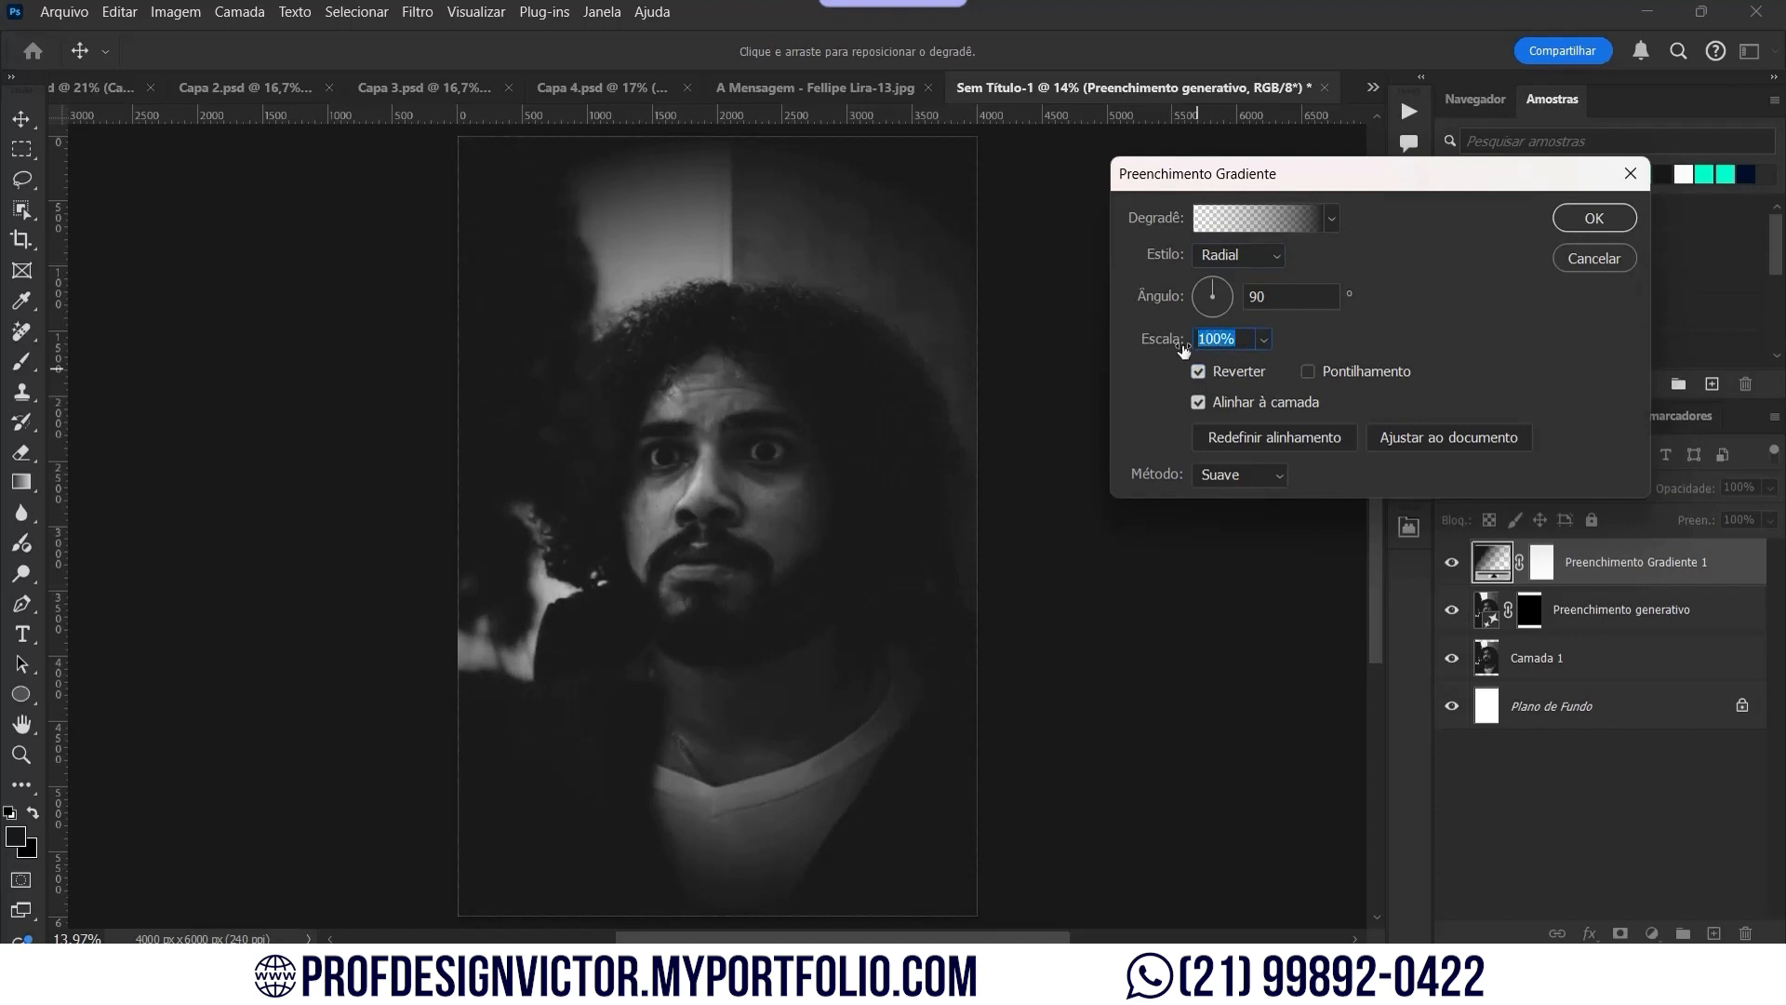
text(120)
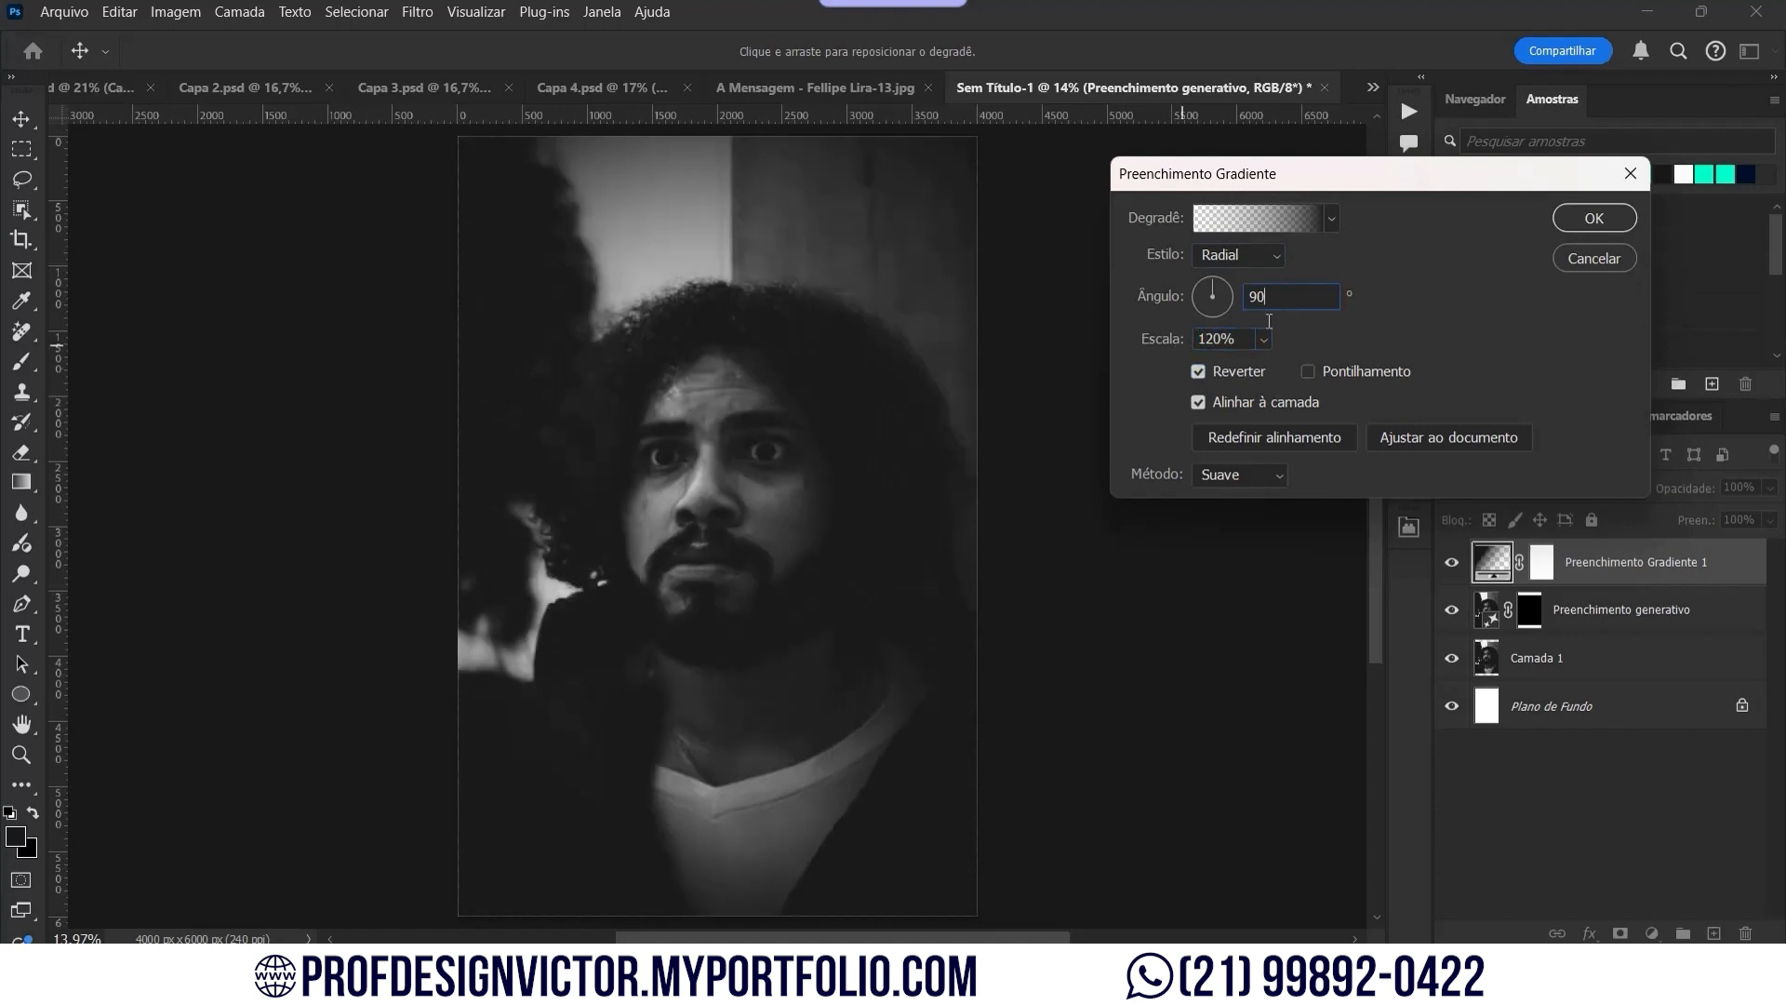
Step: Pull both gradient stops slightly inward and confirm the radial gradient fill
click(1249, 227)
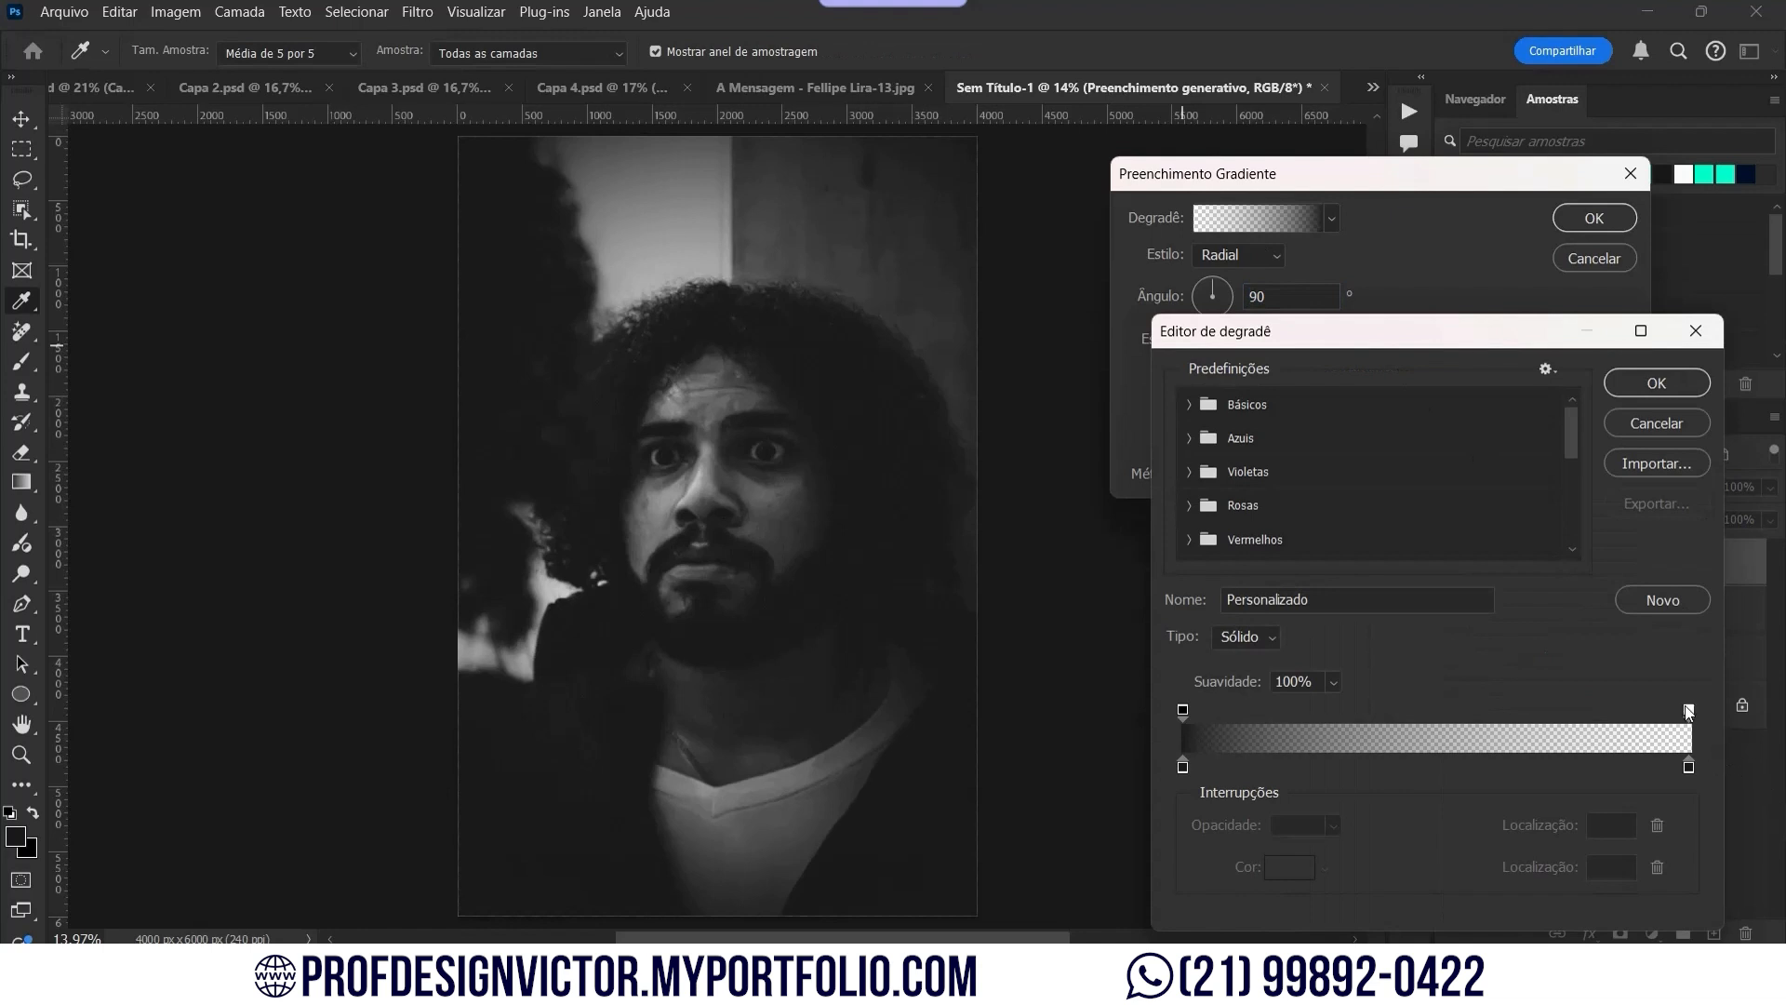
drag(1688, 712, 1610, 722)
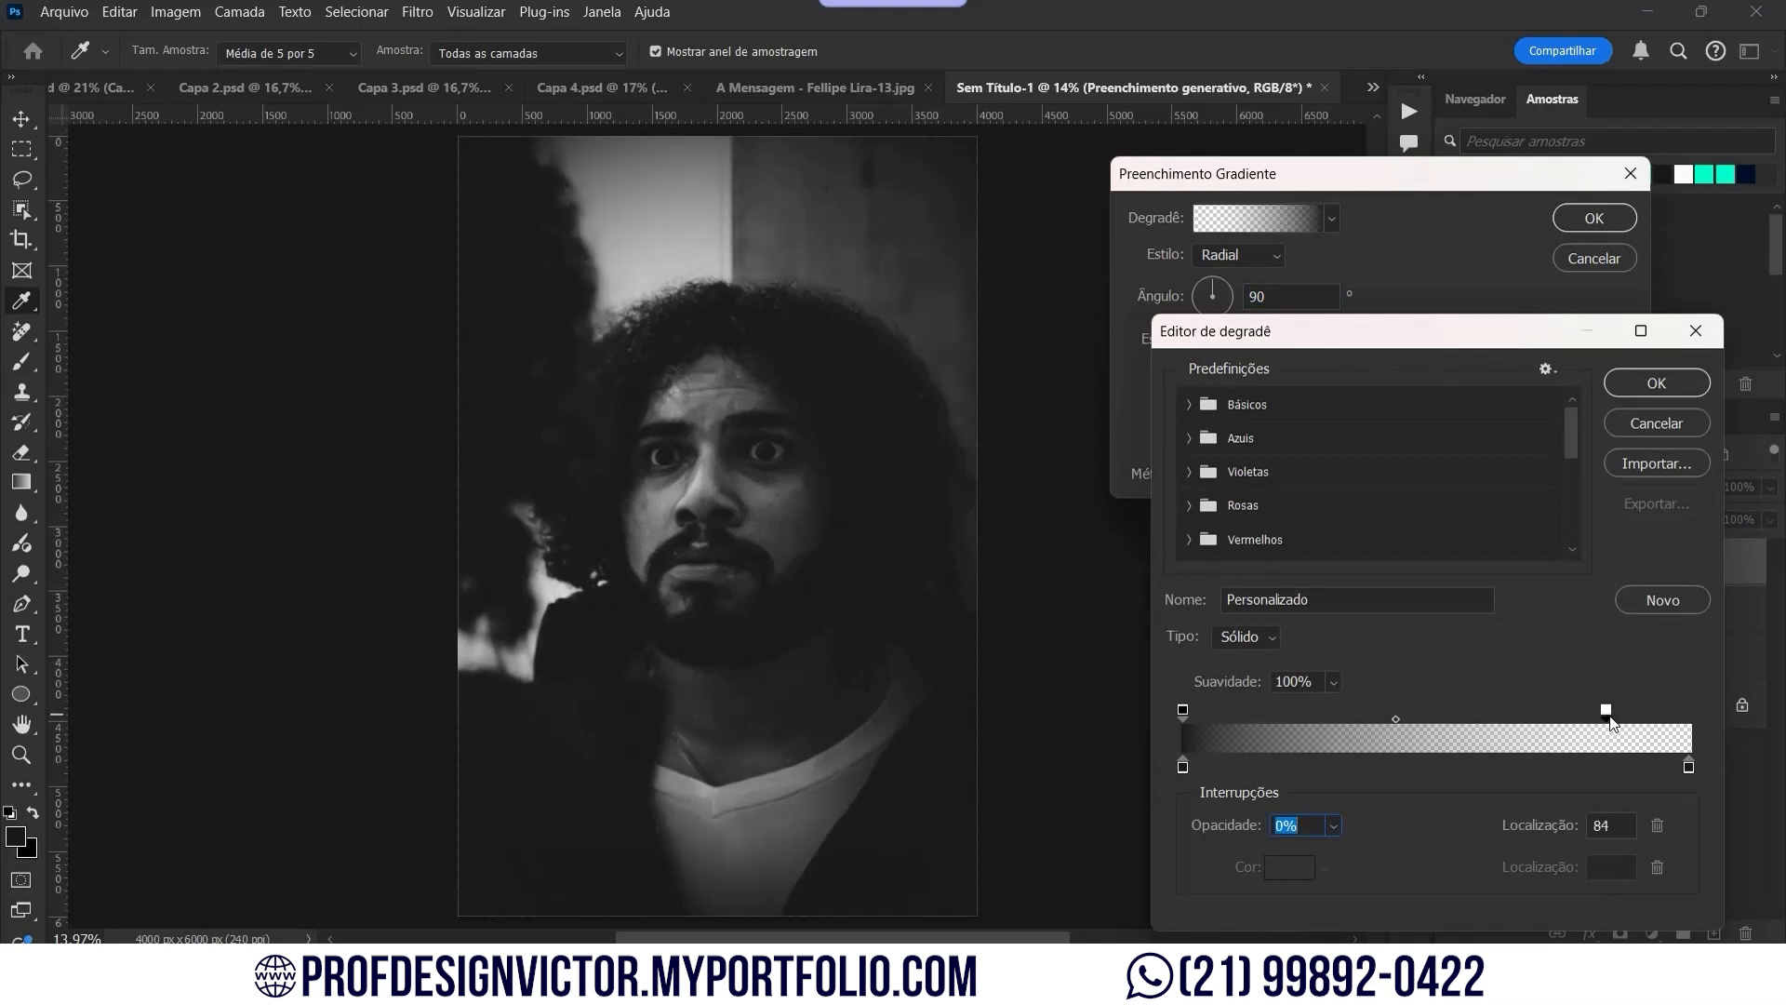
drag(1183, 713, 1226, 709)
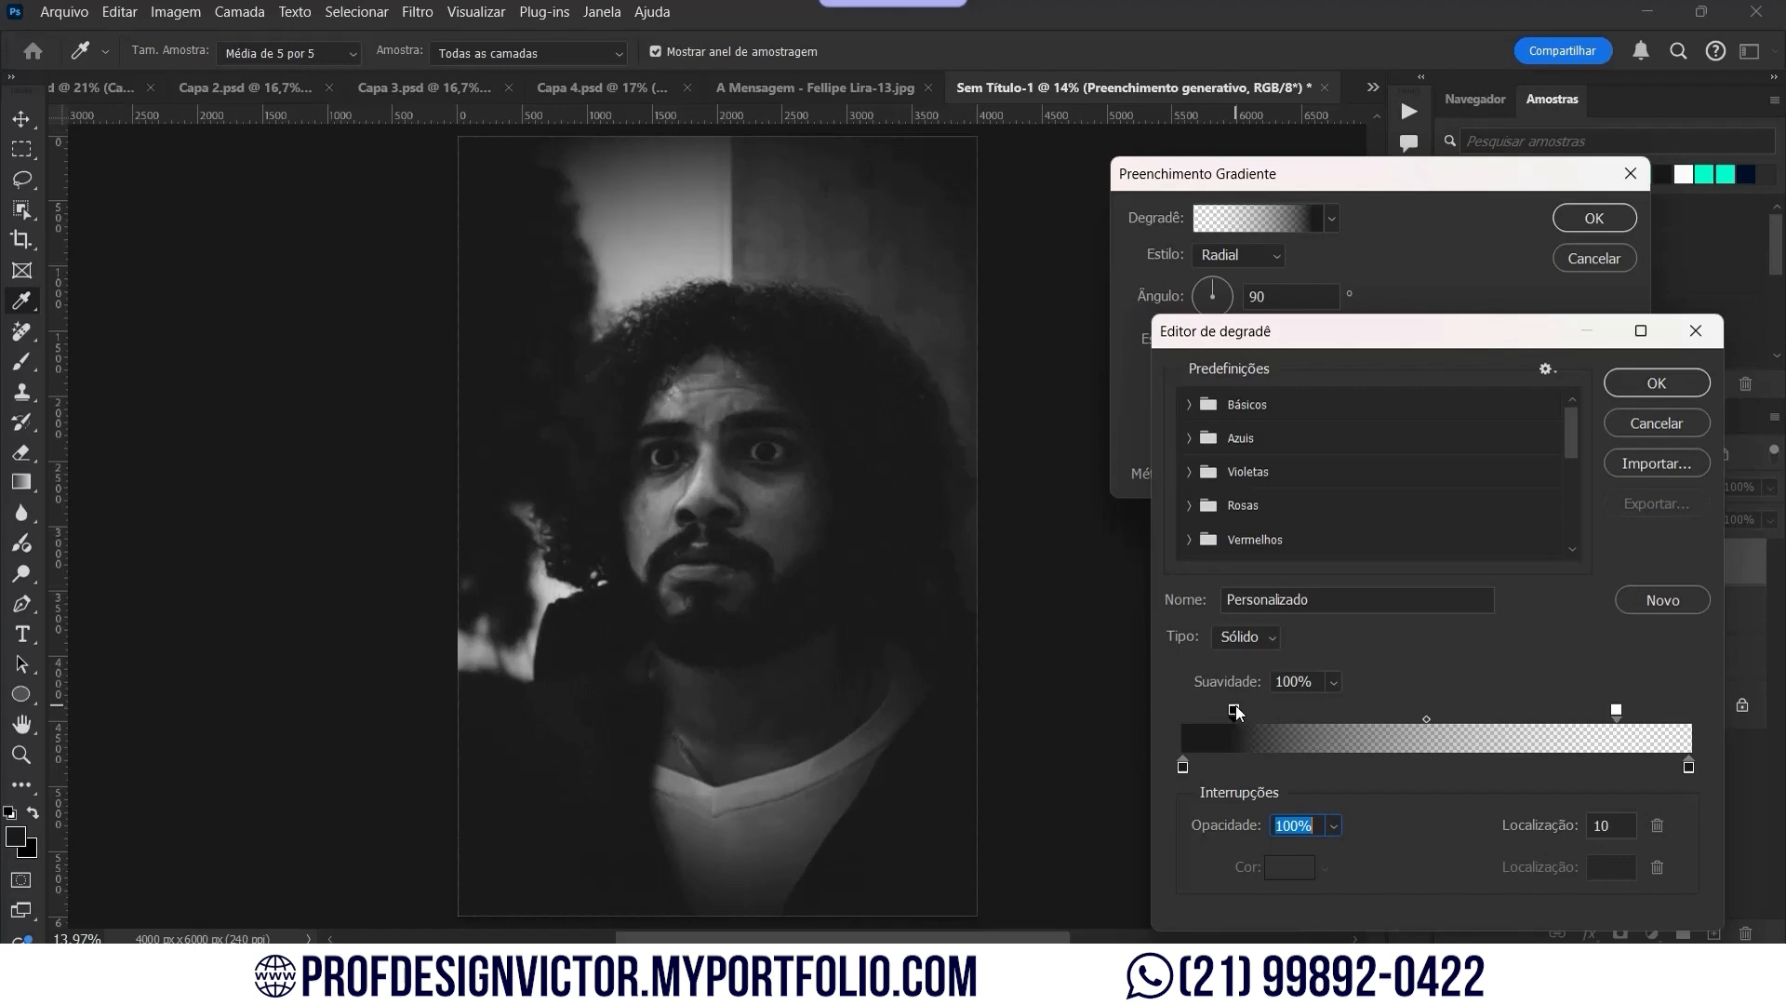
click(1683, 380)
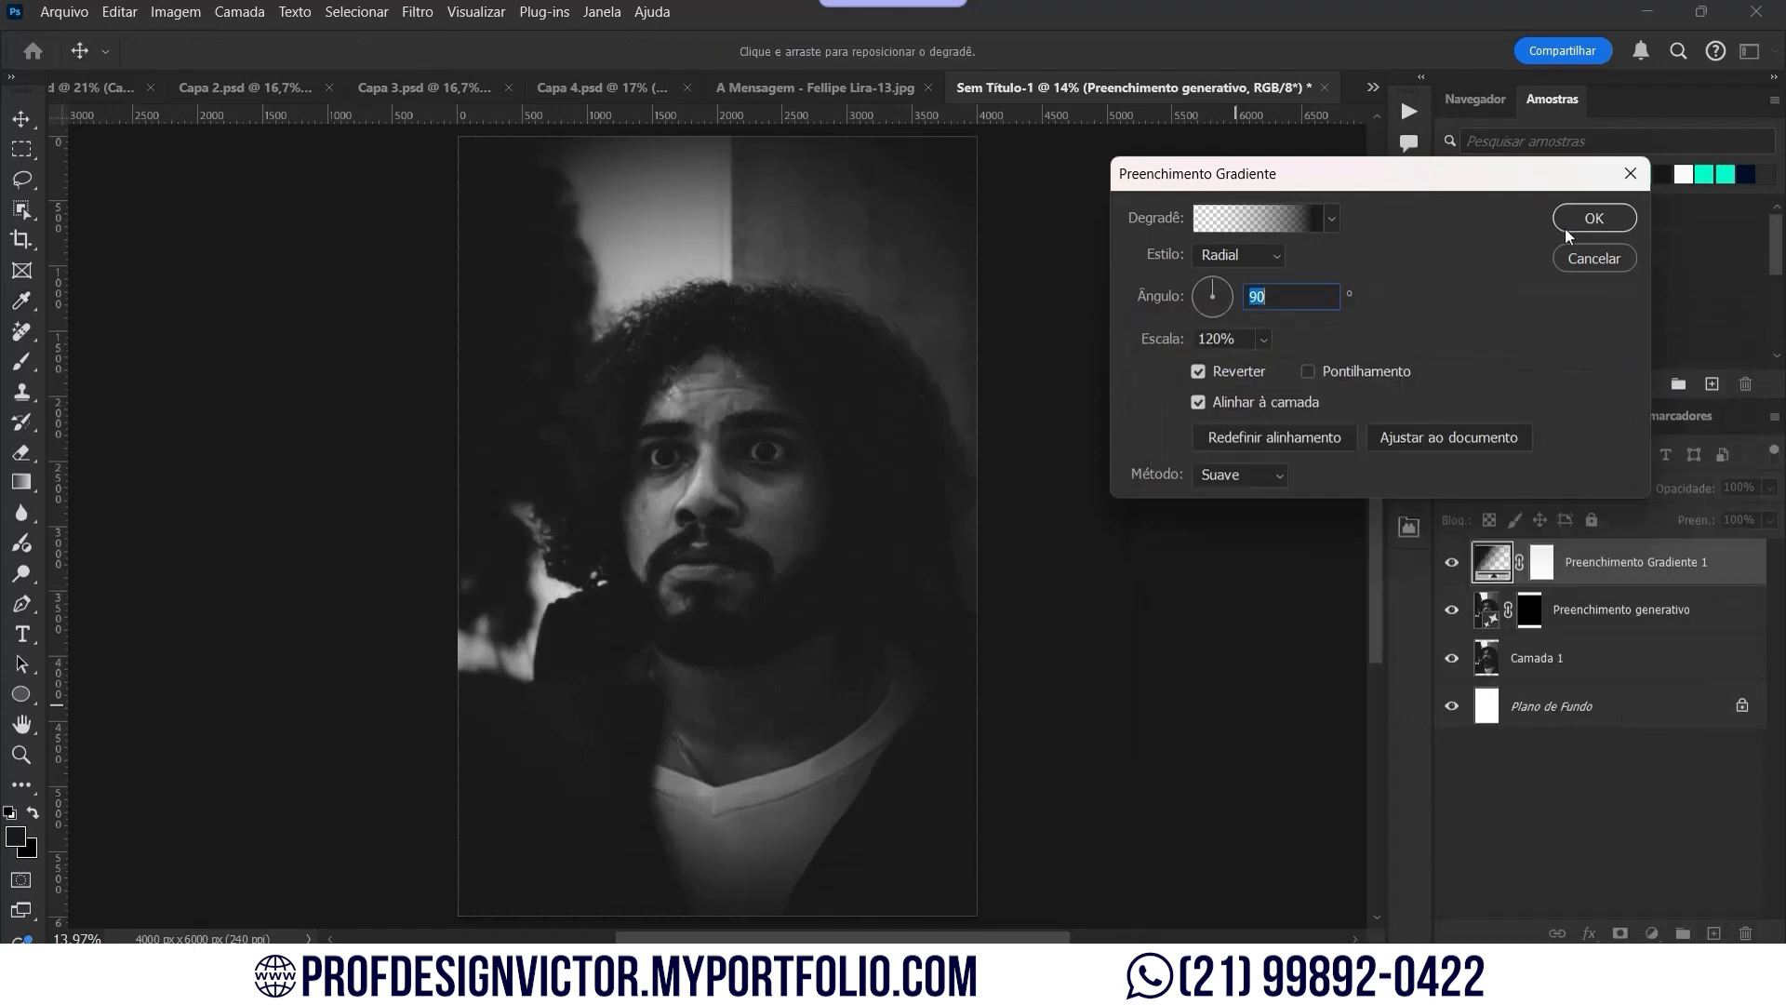
click(1572, 211)
right_click(1596, 539)
Step: Combine the photo, generative fill and gradient layers into one smart object
click(1625, 625)
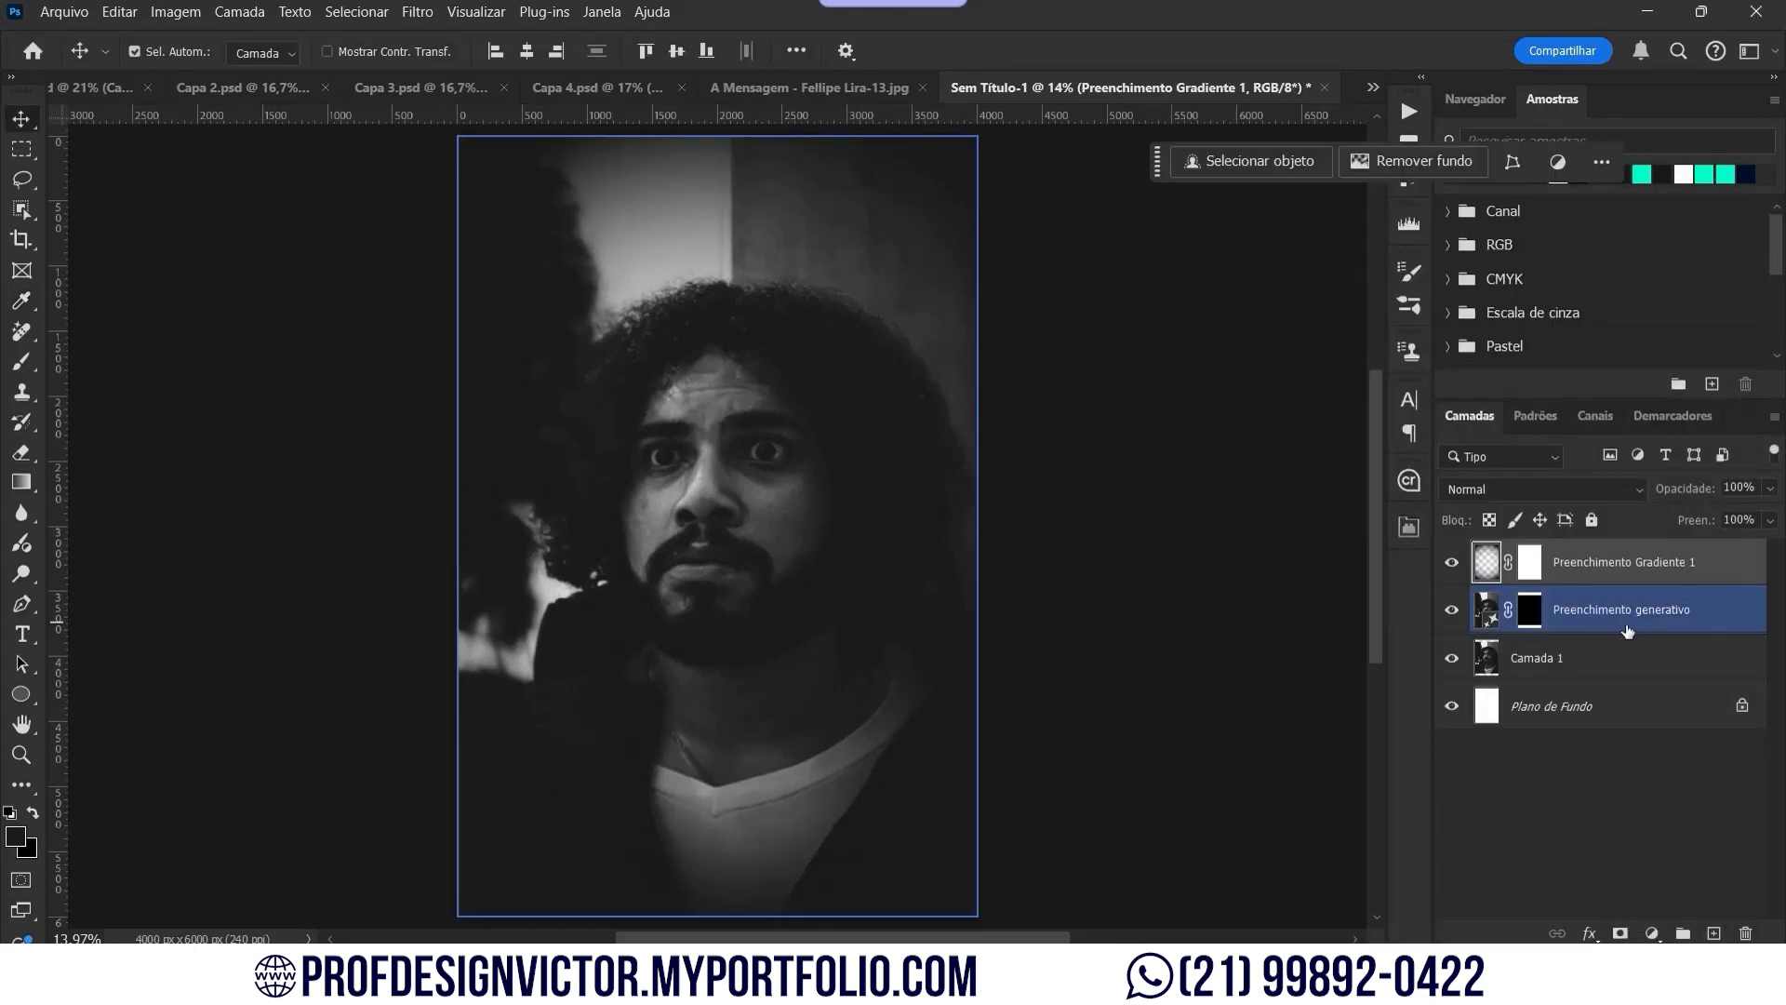
shift+click(1624, 661)
right_click(1624, 662)
click(1625, 529)
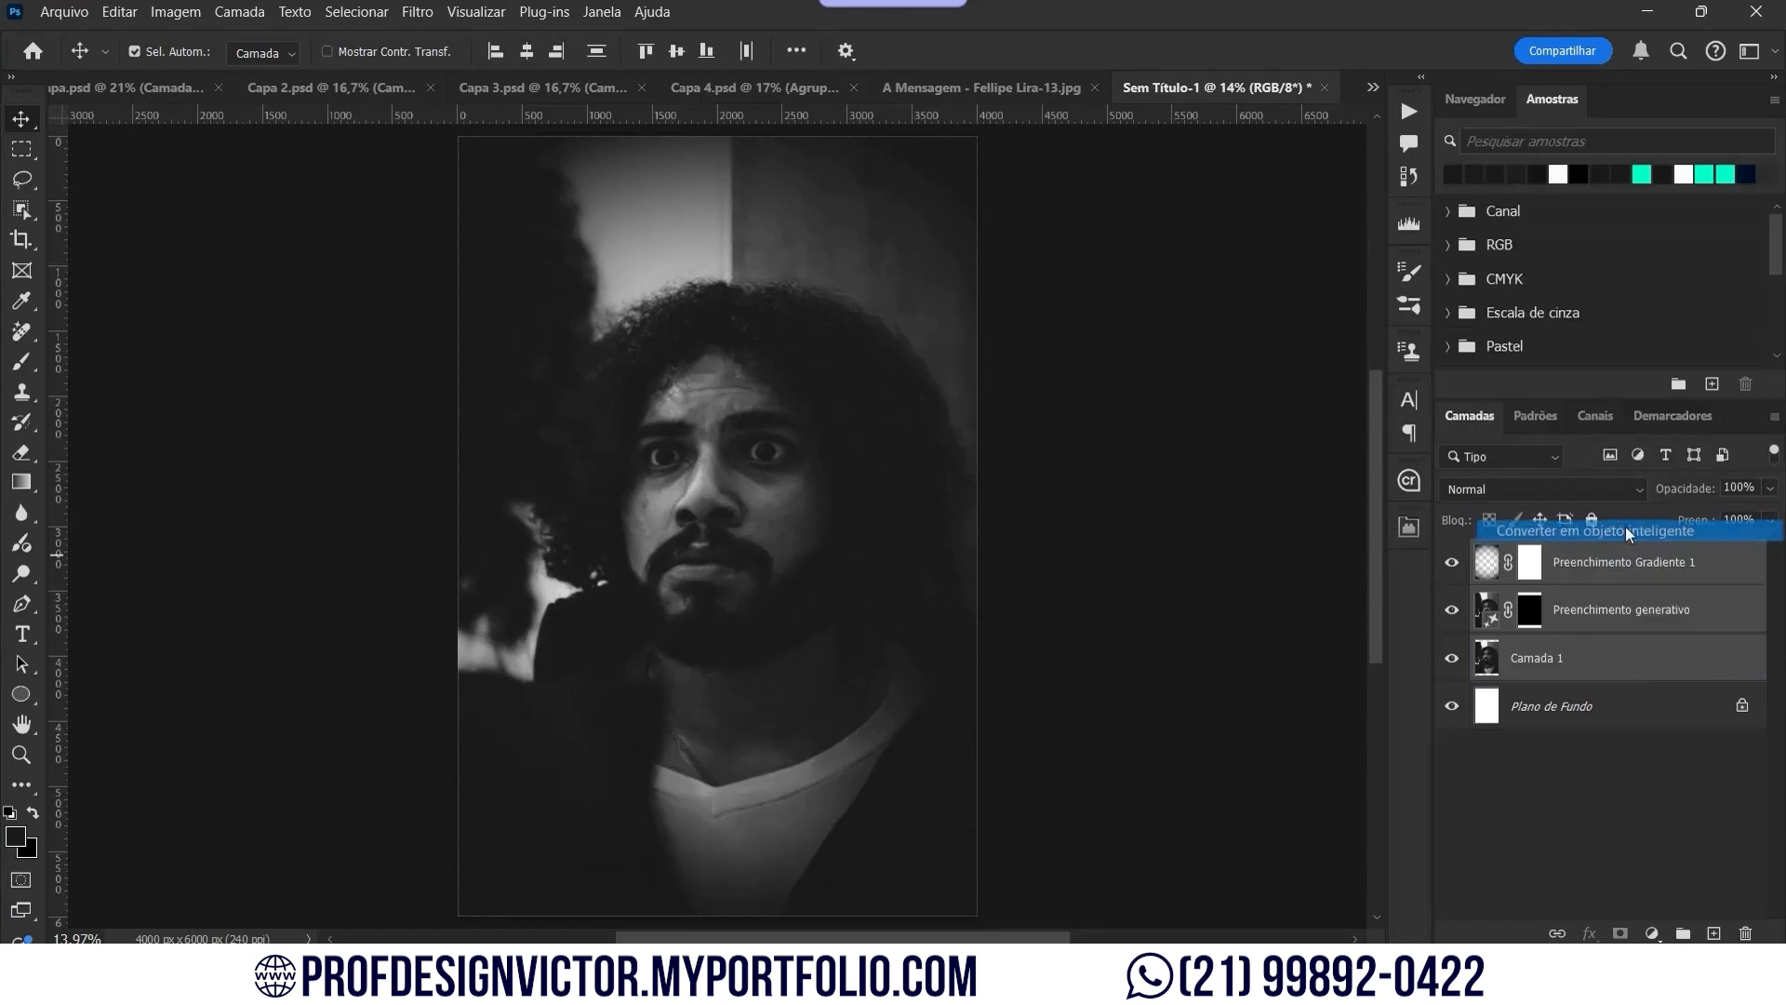
Step: Rasterize the combined smart object into a pixel layer
key(c)
key(v)
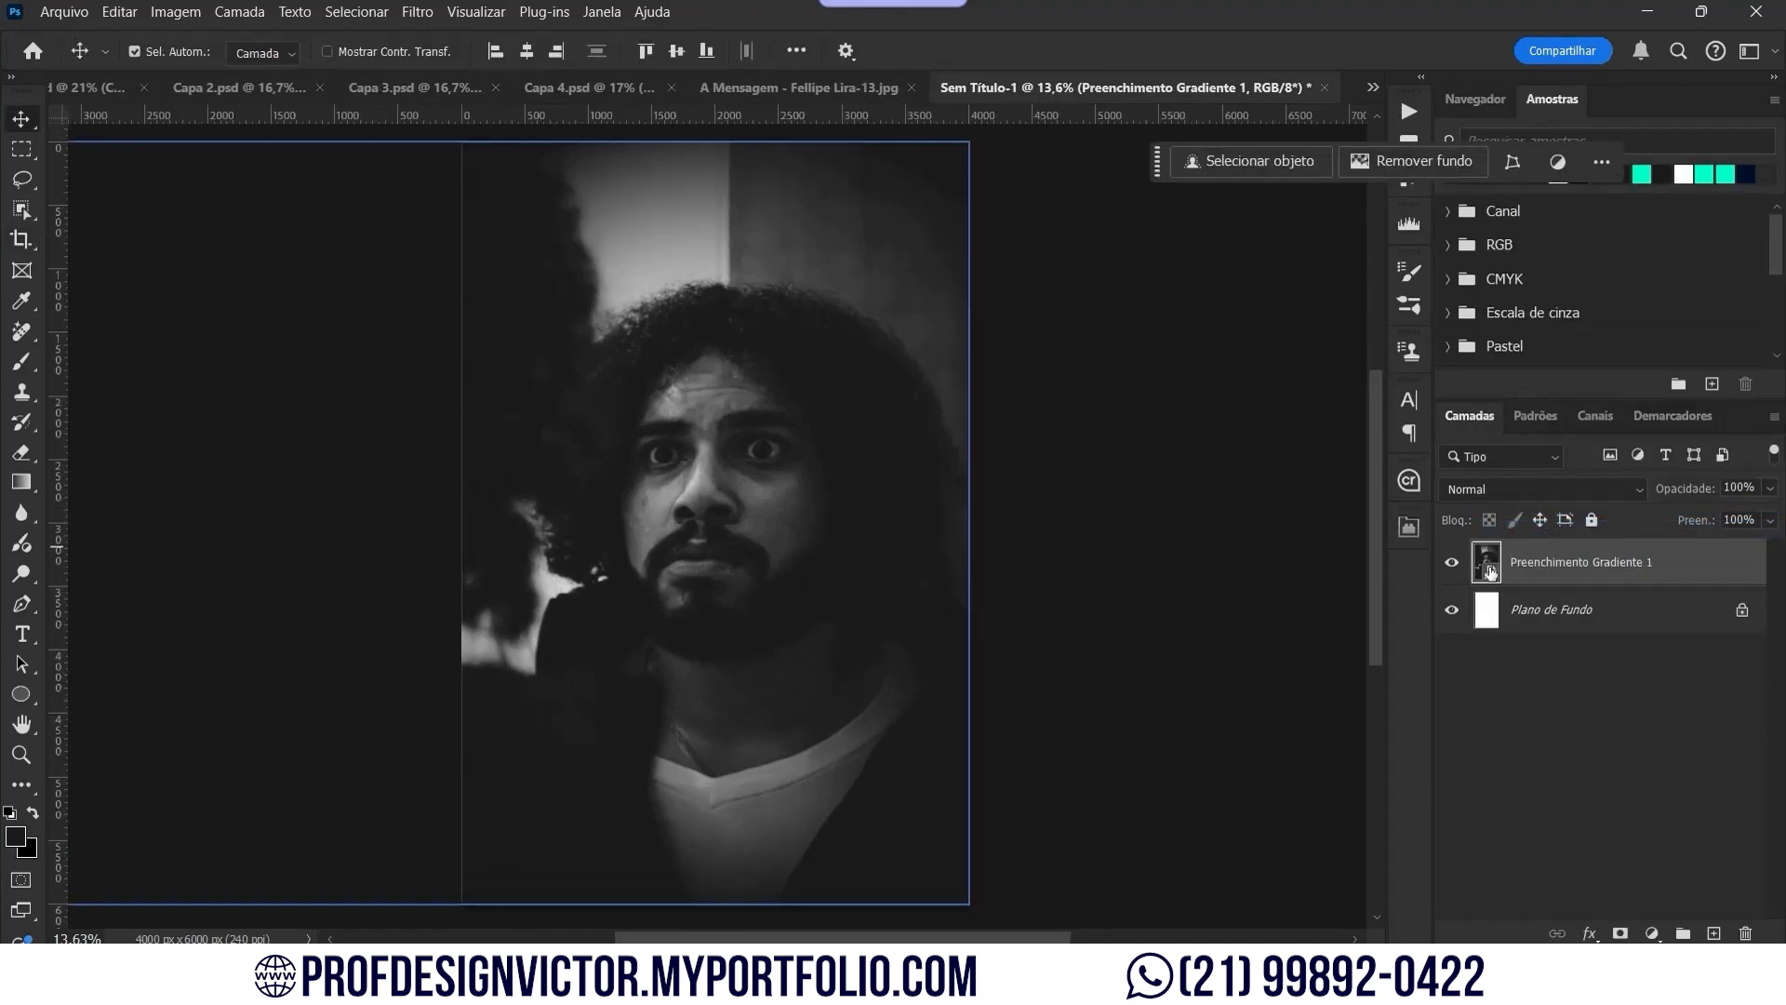
right_click(1600, 567)
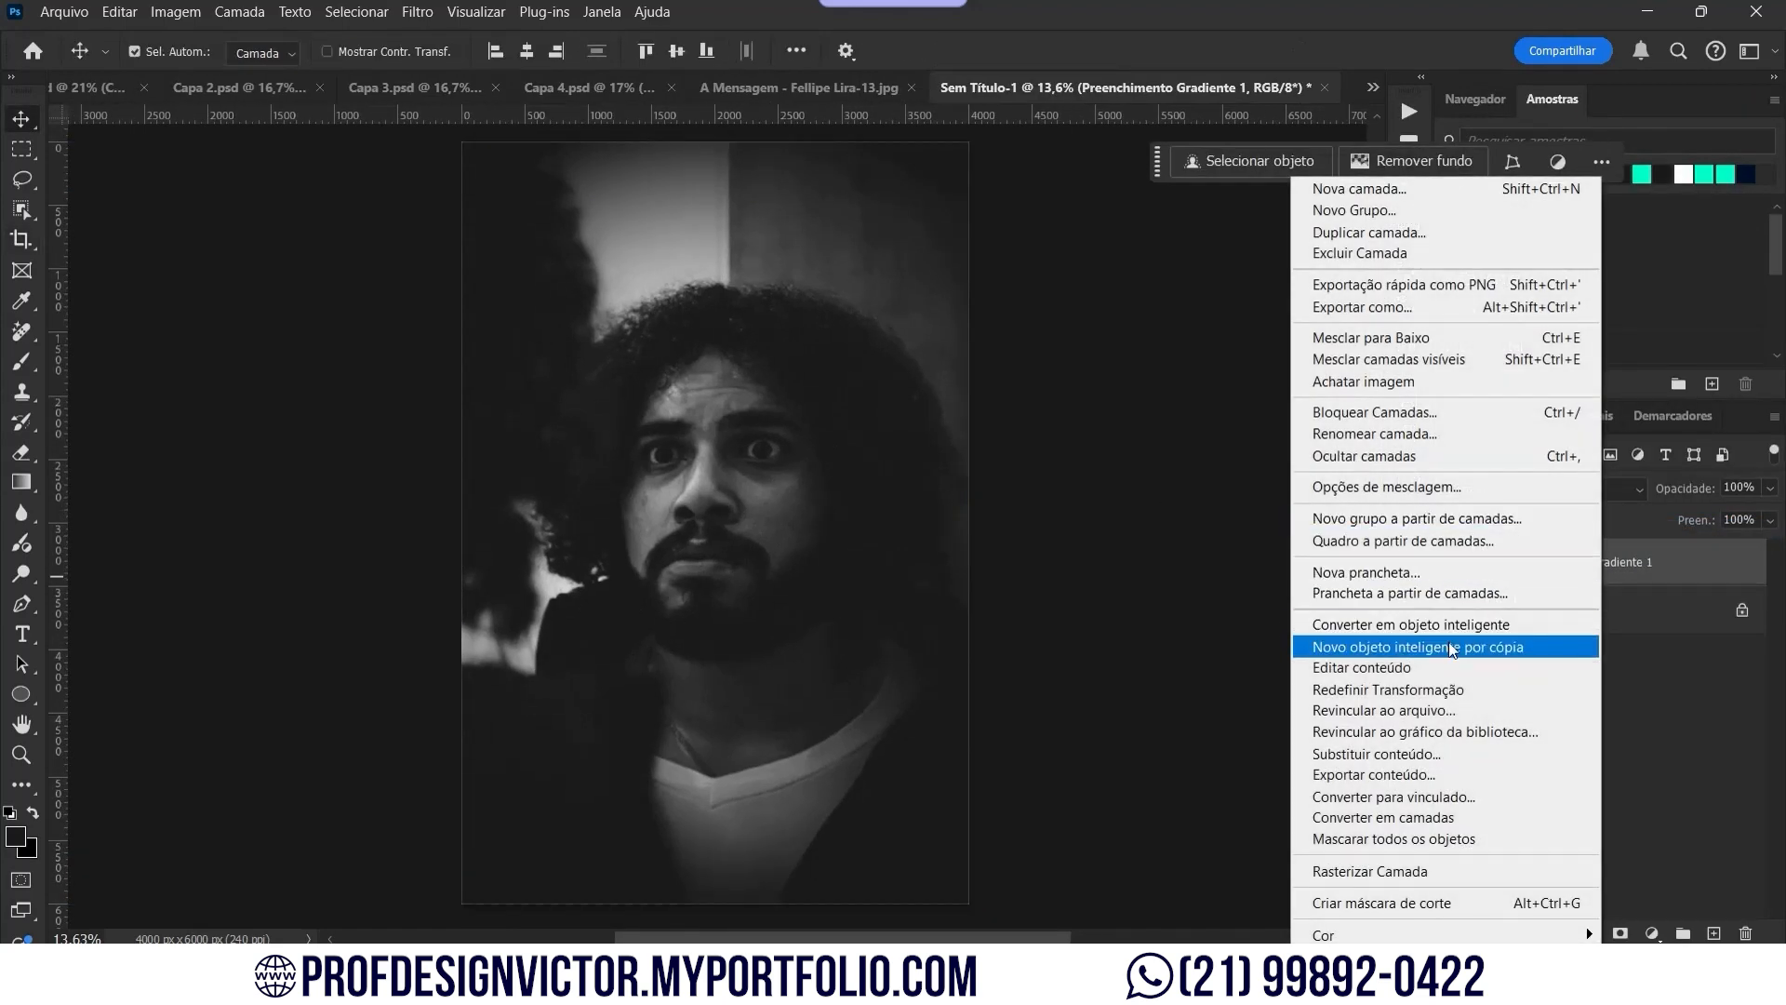
click(1372, 871)
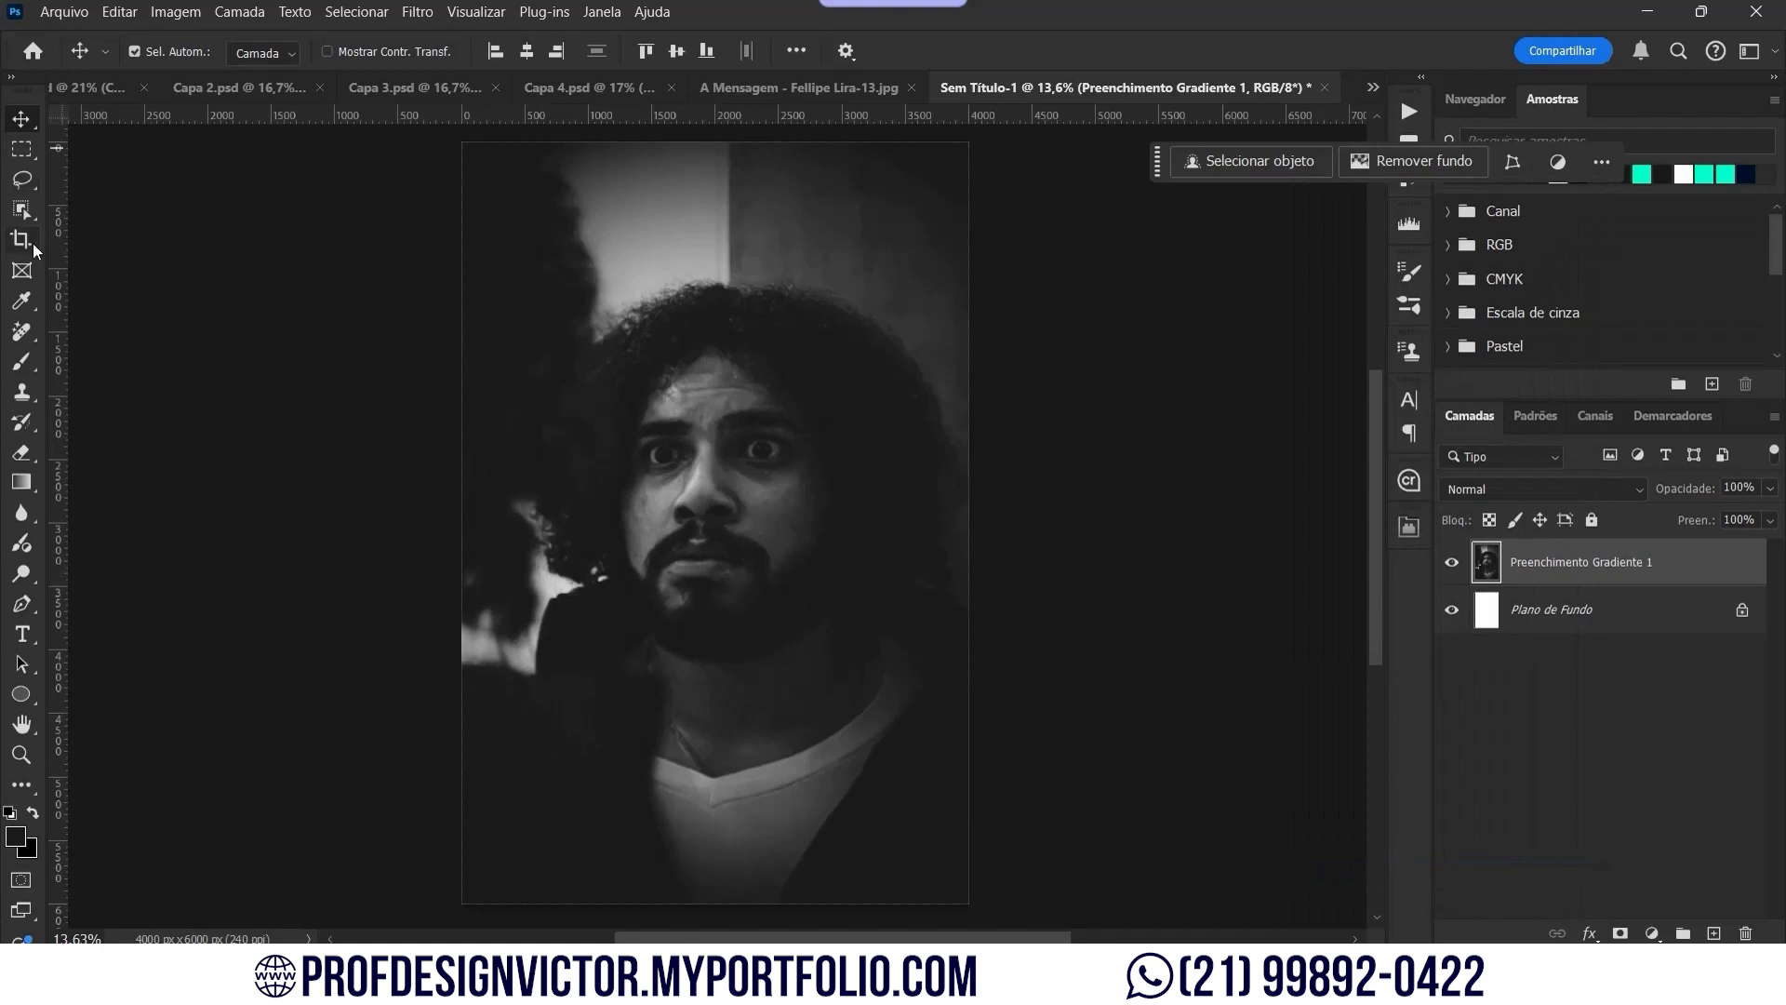
Step: Crop the excess image to the canvas and convert Preenchimento Gradiente 1 to a smart object
click(22, 239)
click(963, 380)
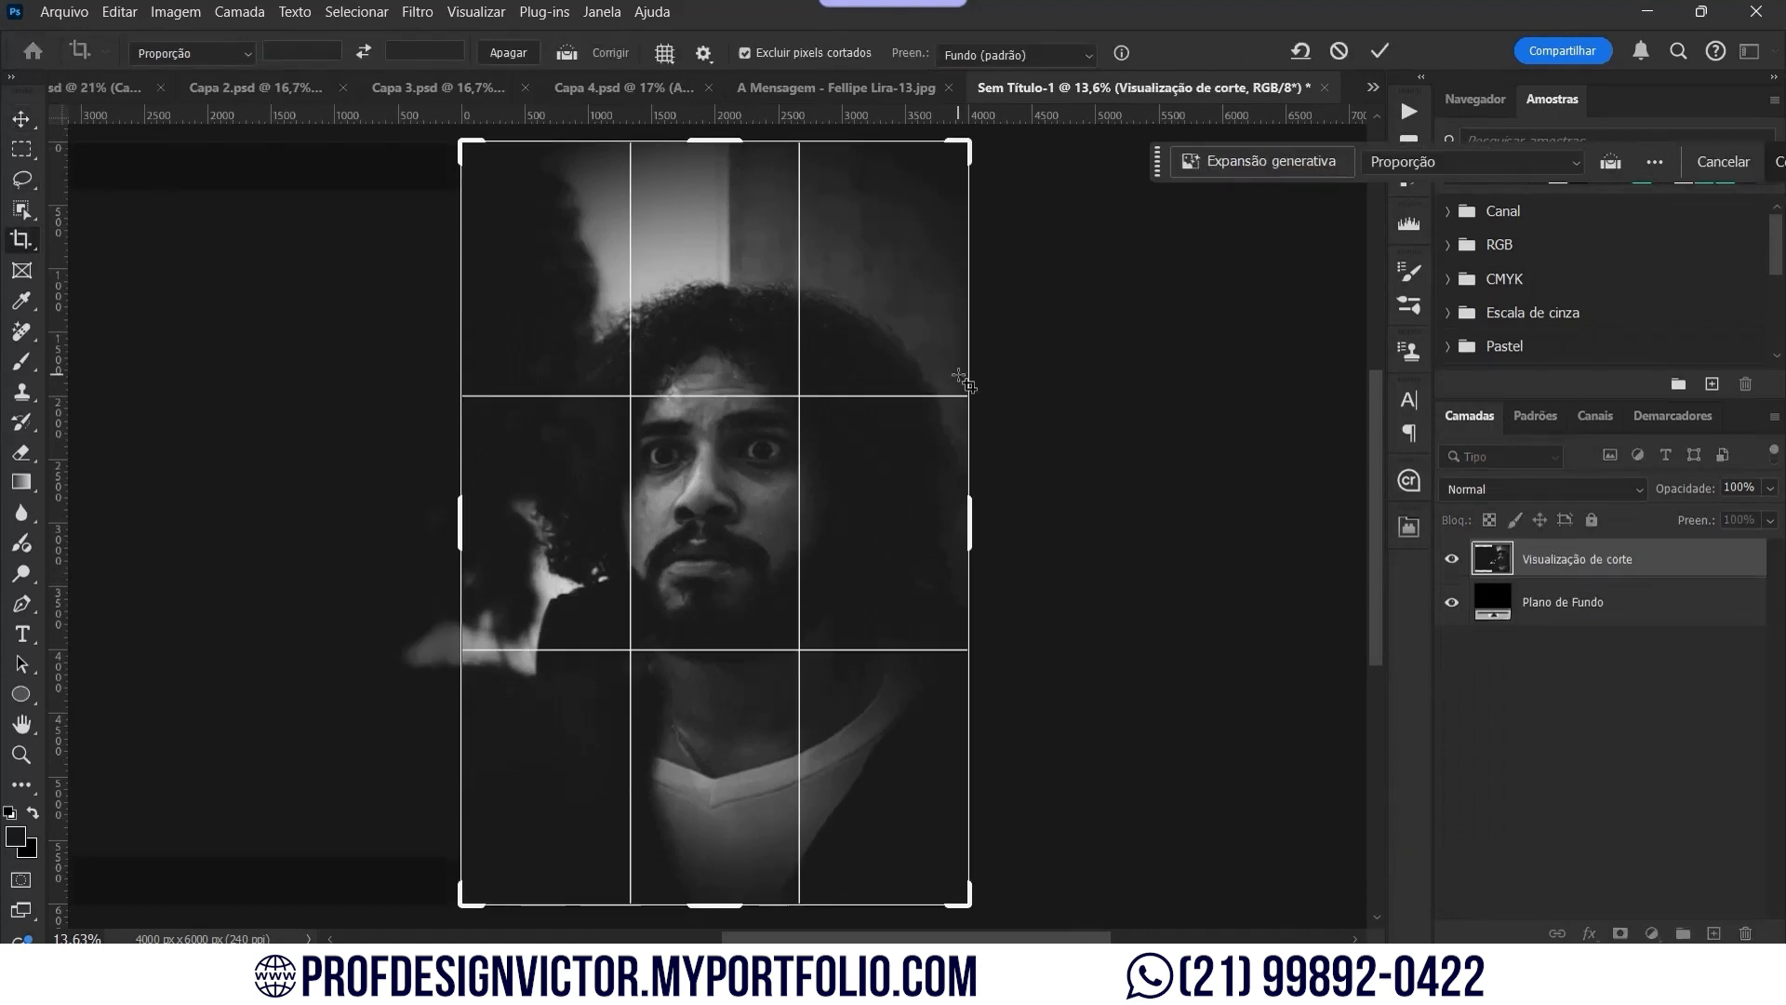
key(Return)
key(Return)
key(Return)
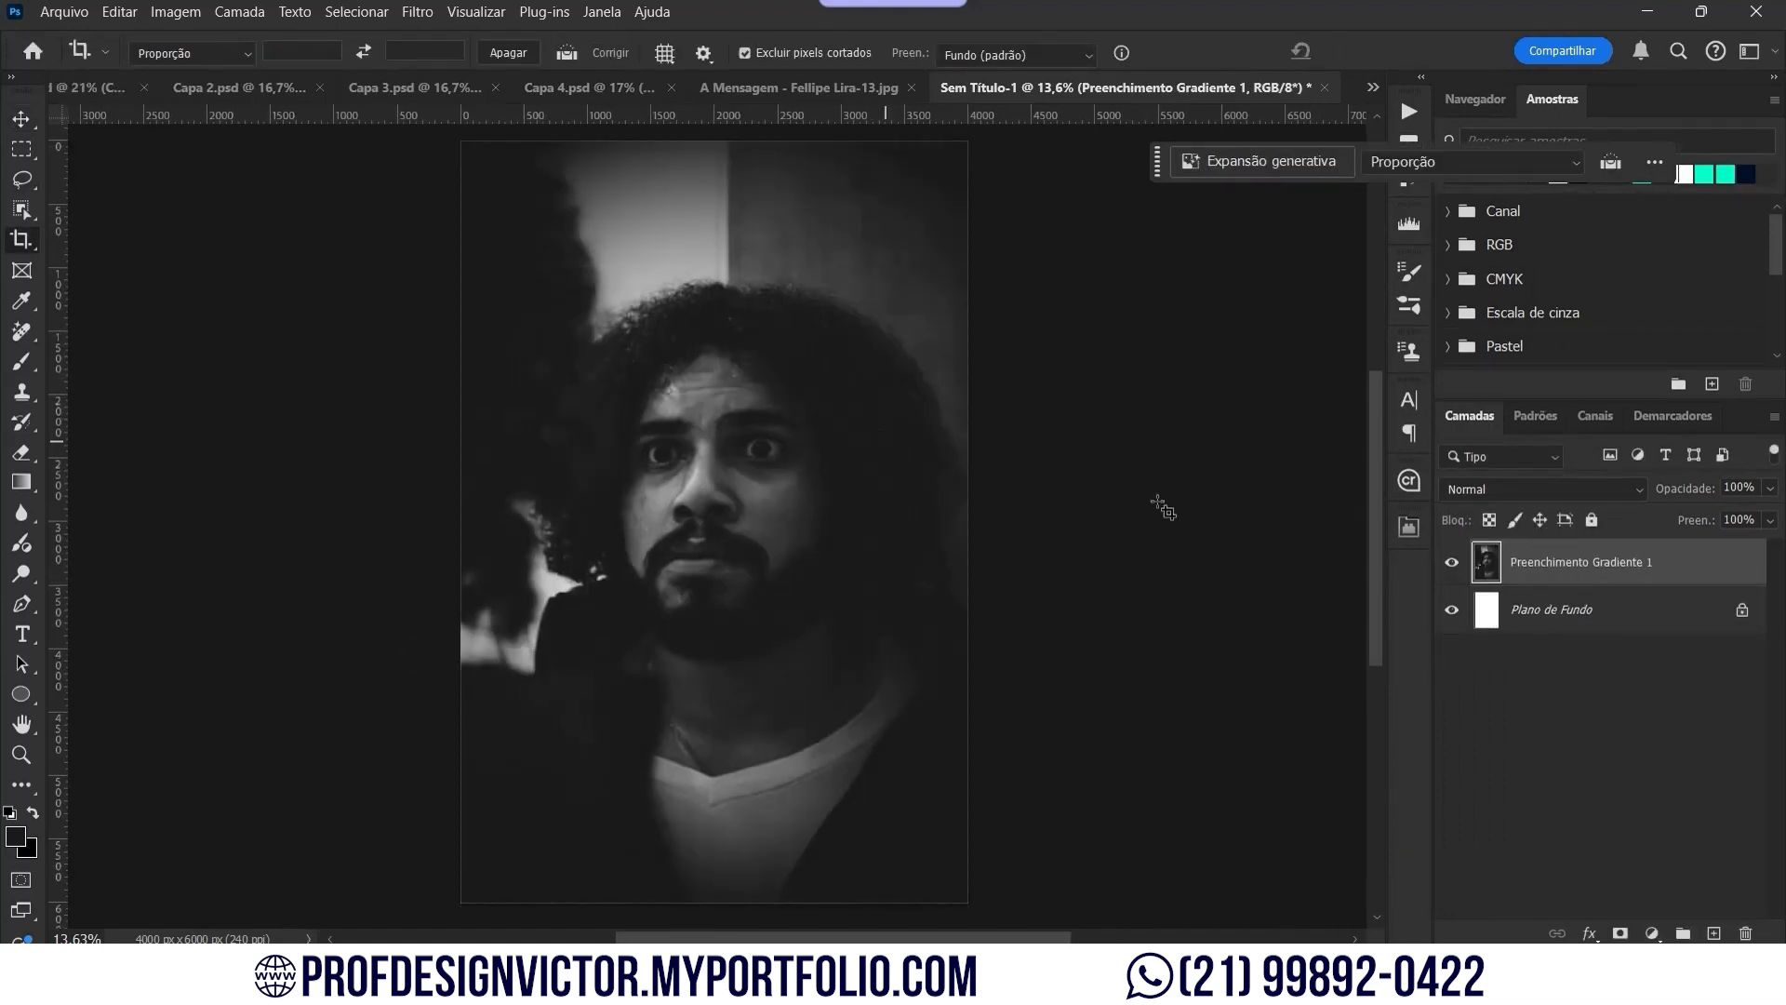
click(21, 121)
right_click(1599, 558)
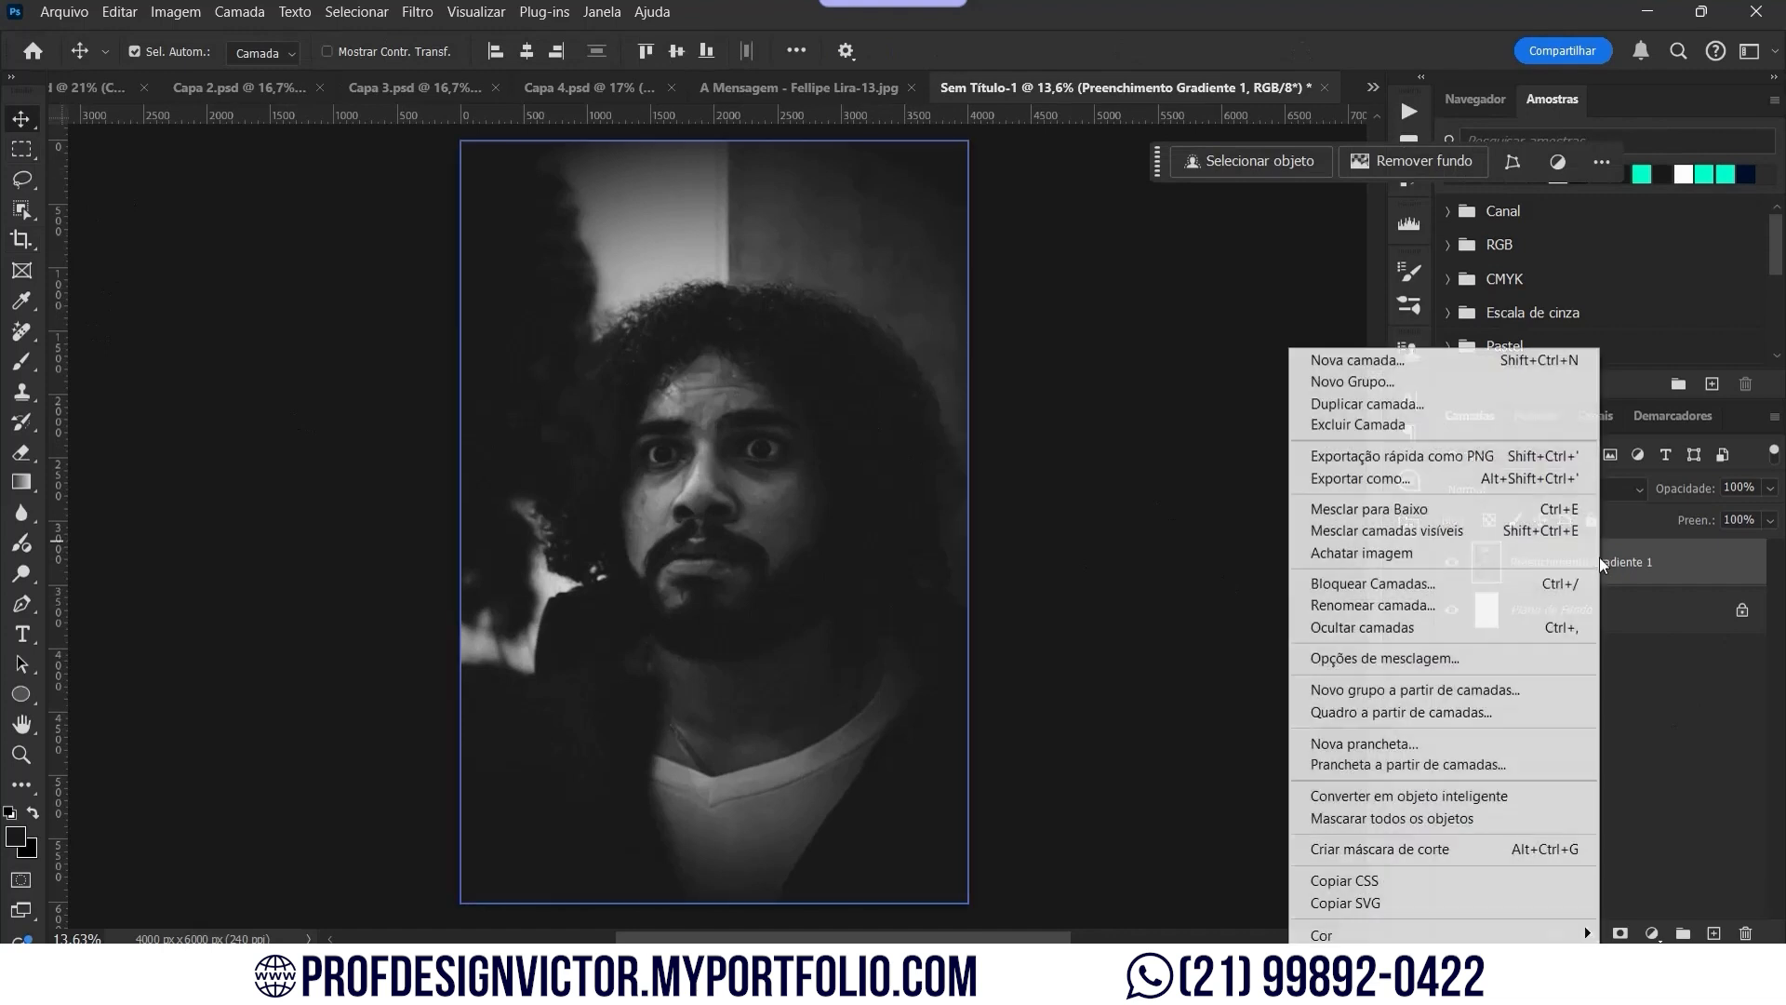
click(1475, 796)
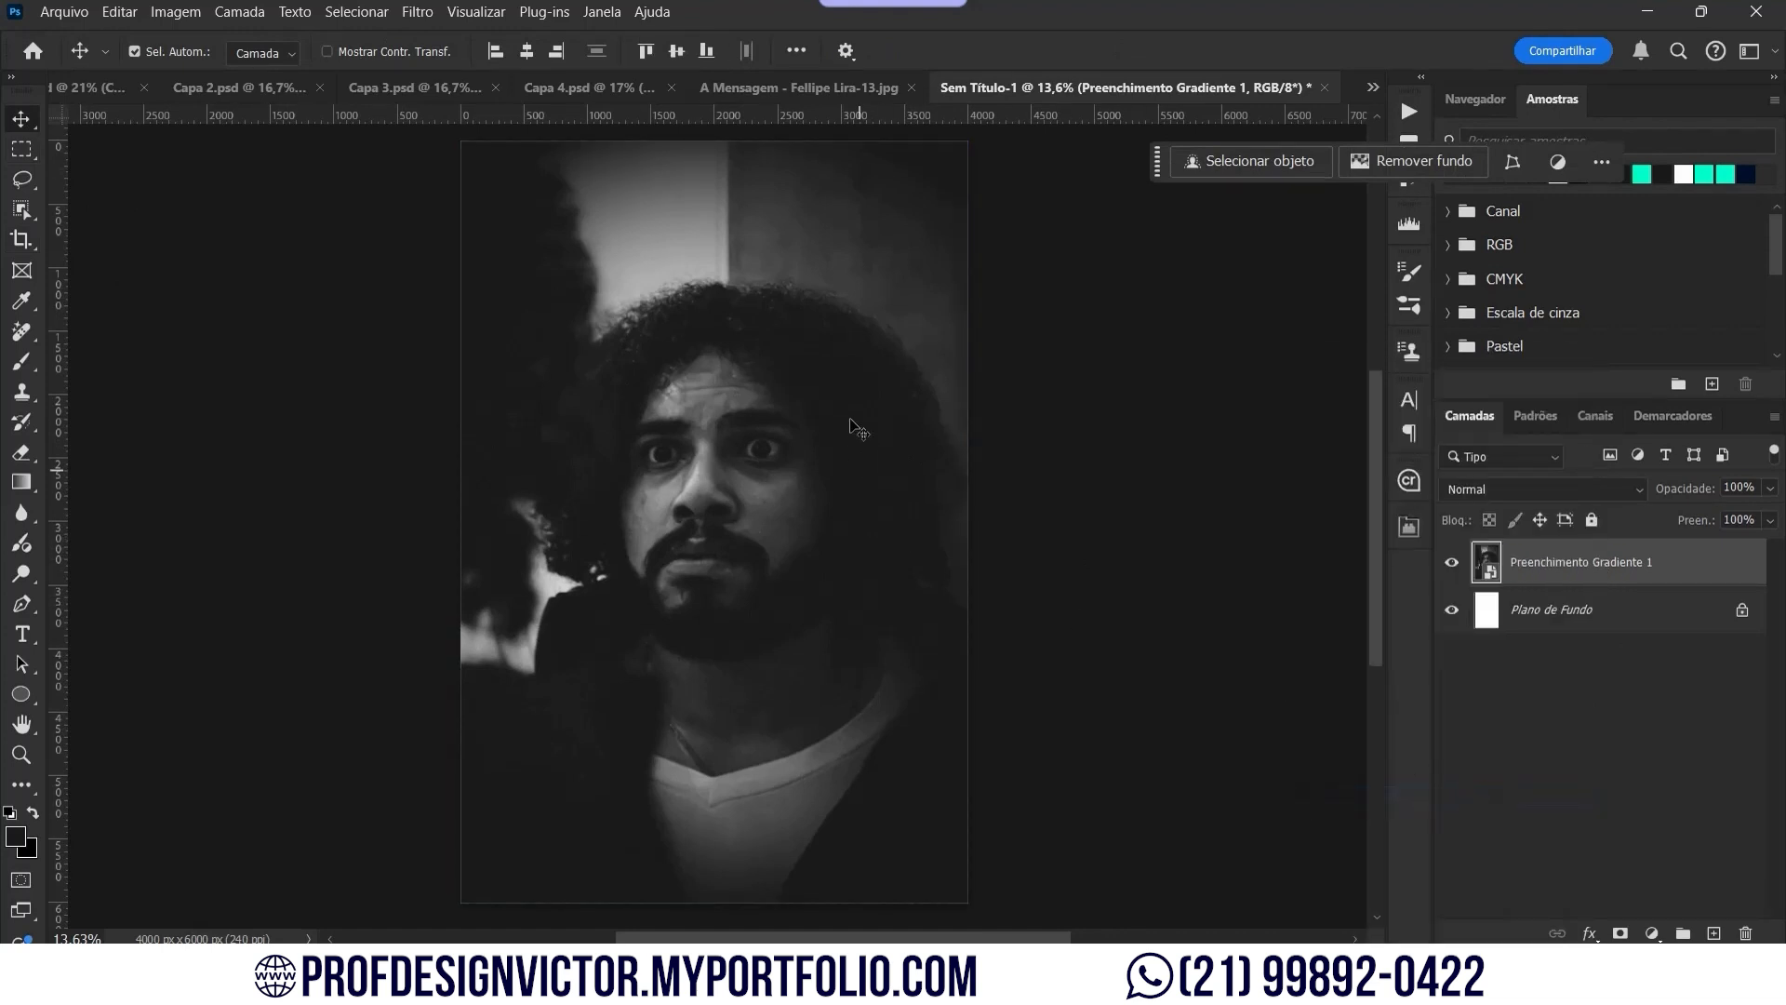
Step: Apply the Camera Raw filter, adding texture, clarity and a touch of grain
click(418, 12)
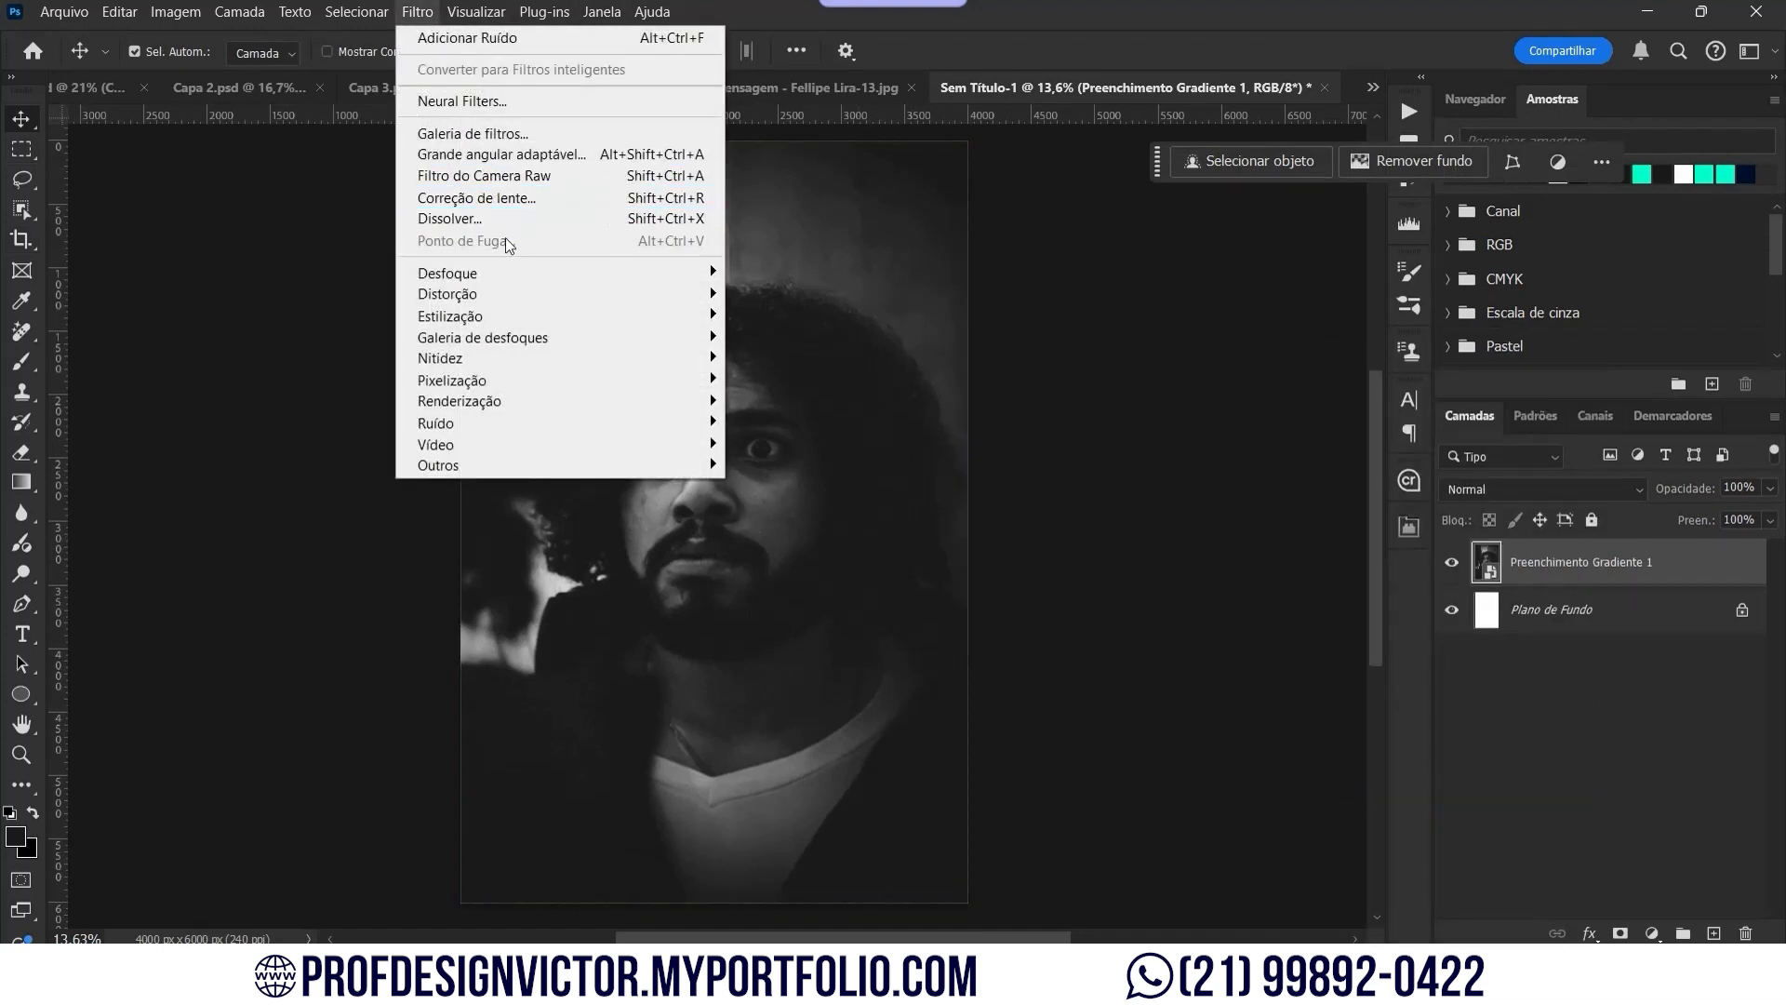
click(540, 175)
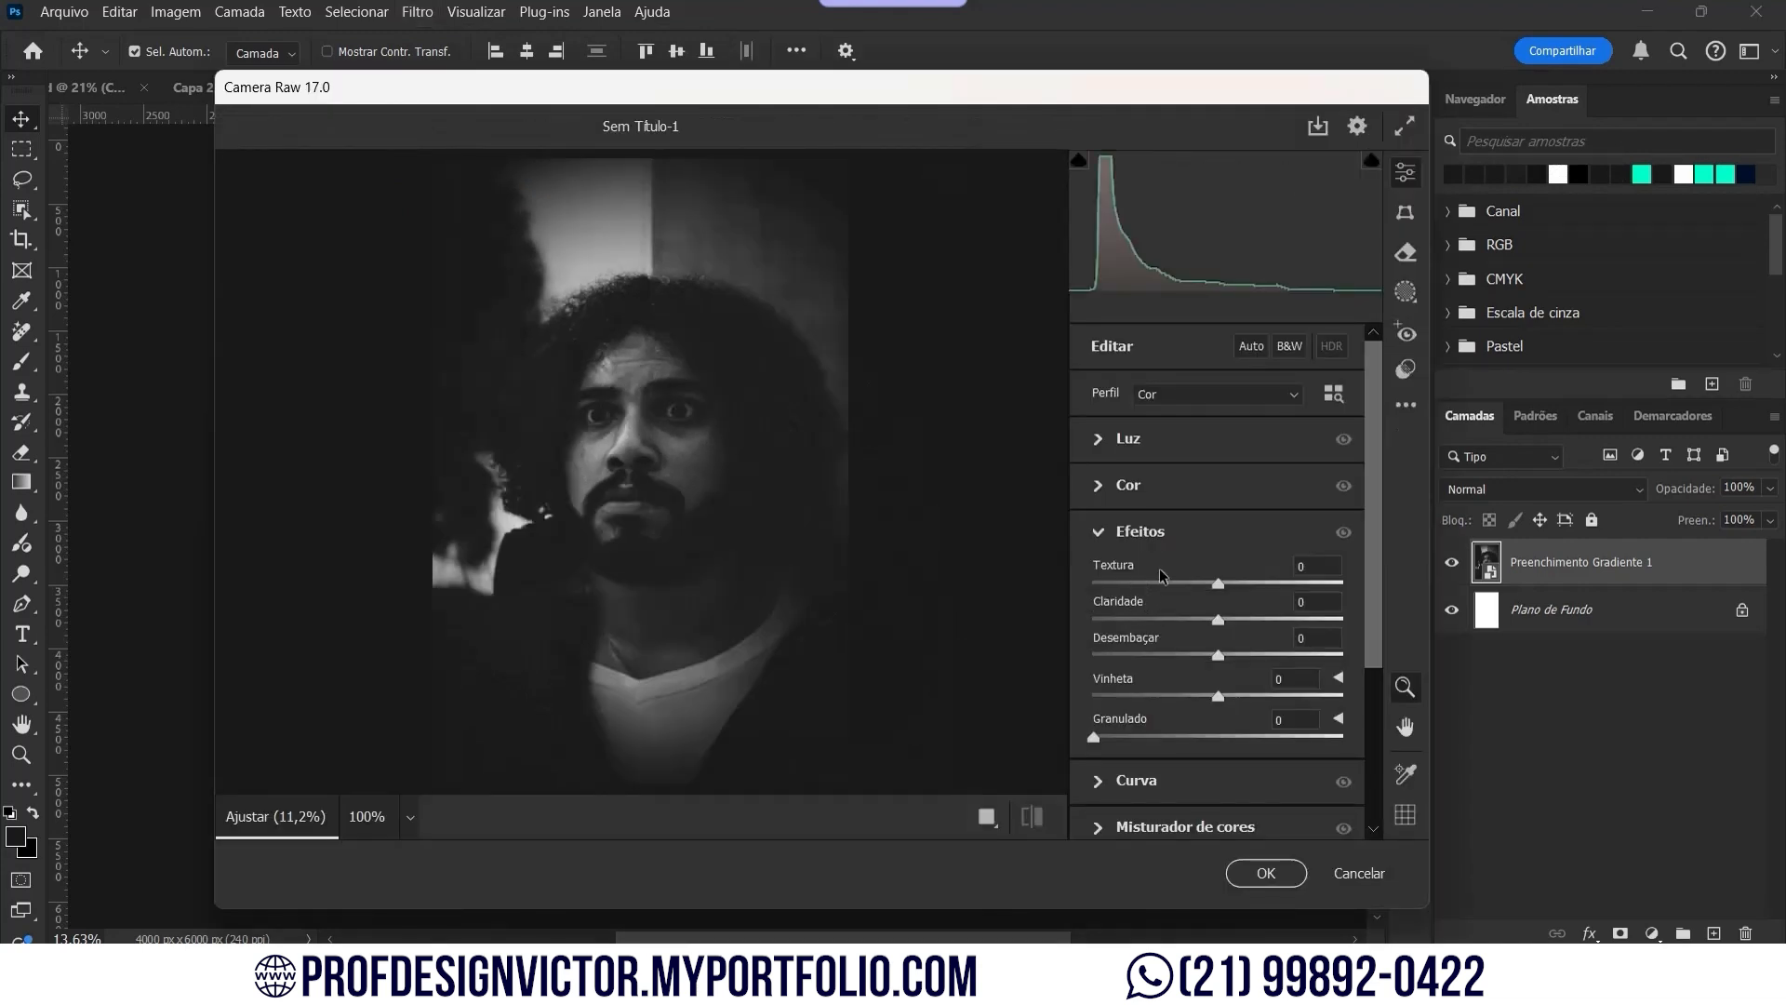
drag(1233, 583, 1196, 697)
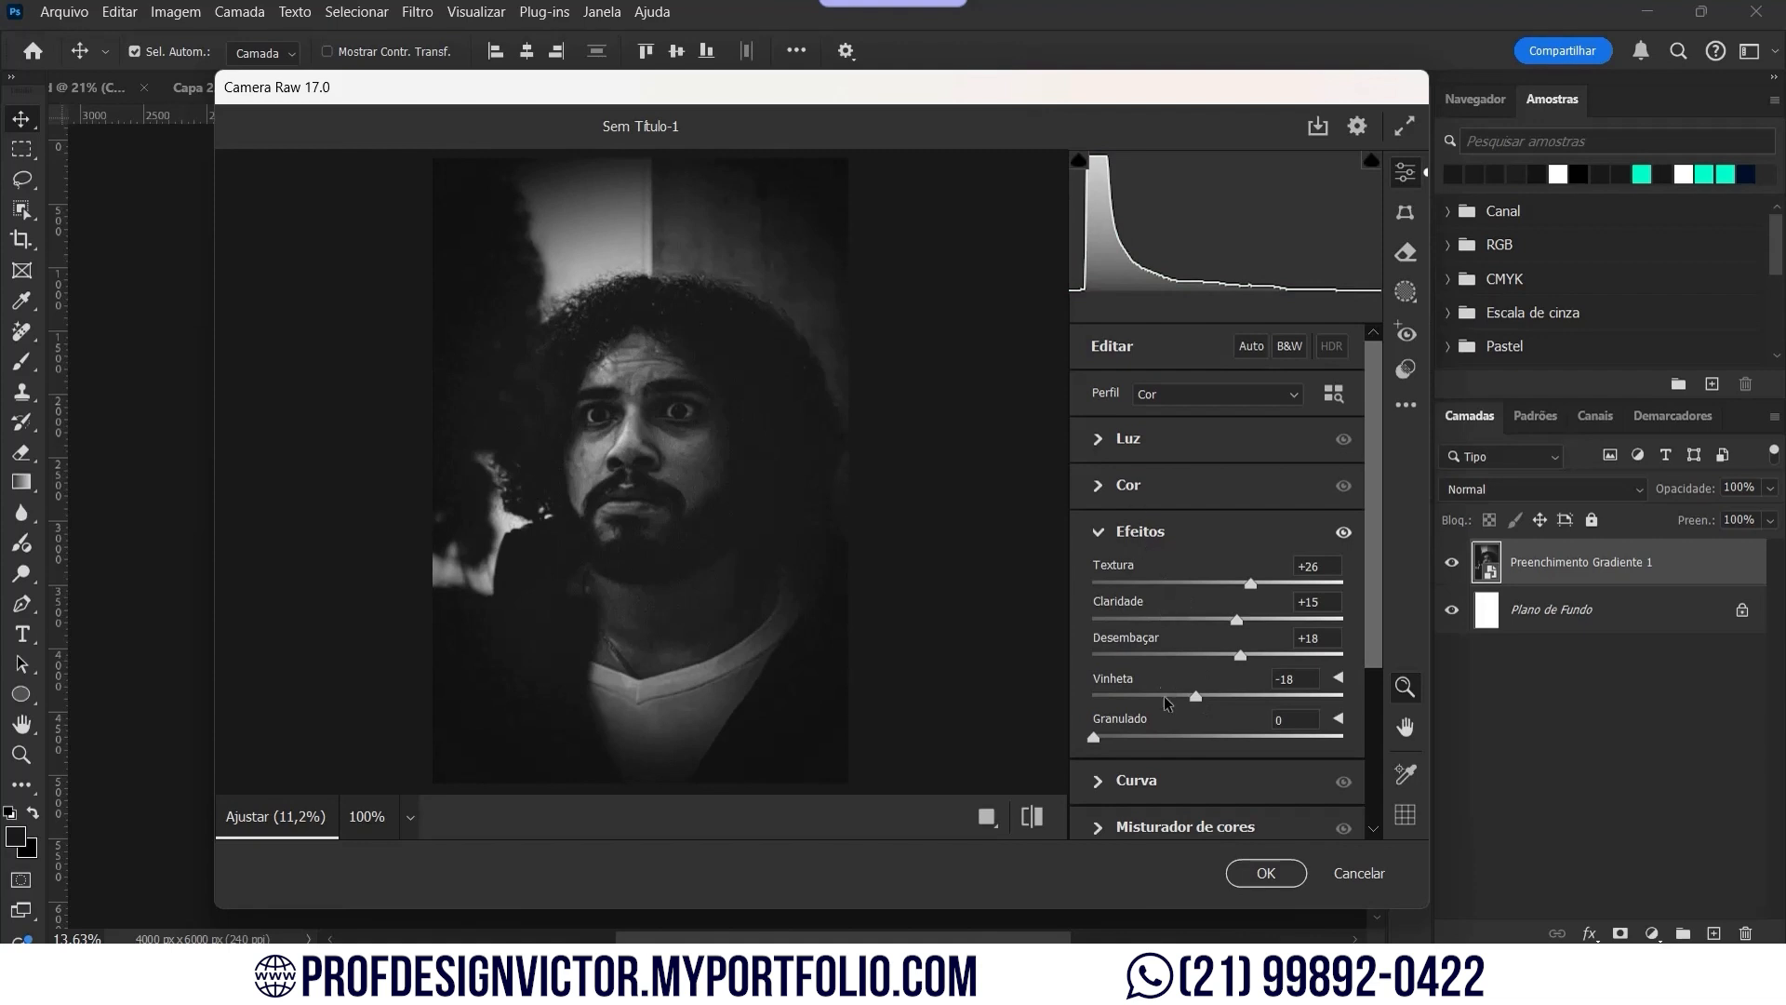
drag(1148, 731, 1144, 733)
Step: Raise contrast to +22 and lower highlights to -41, compare, then apply
click(1119, 445)
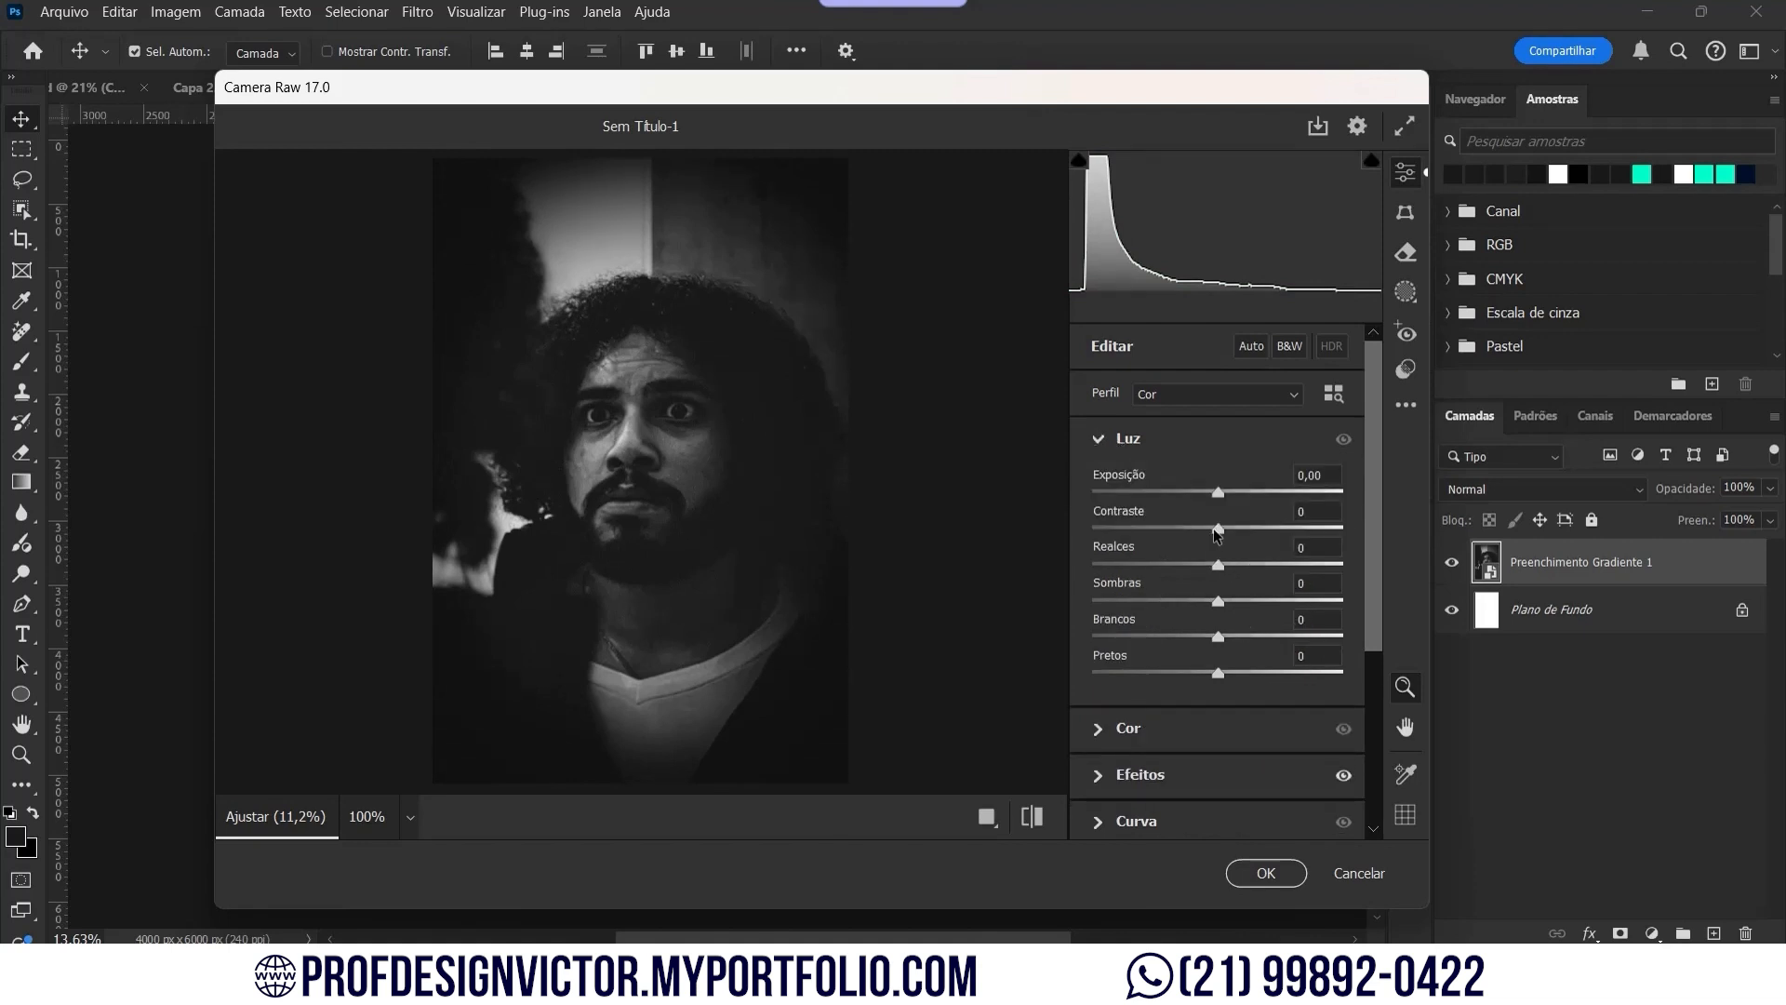
mouse_move(1216, 532)
mouse_down()
mouse_move(1250, 530)
mouse_move(1227, 499)
mouse_up()
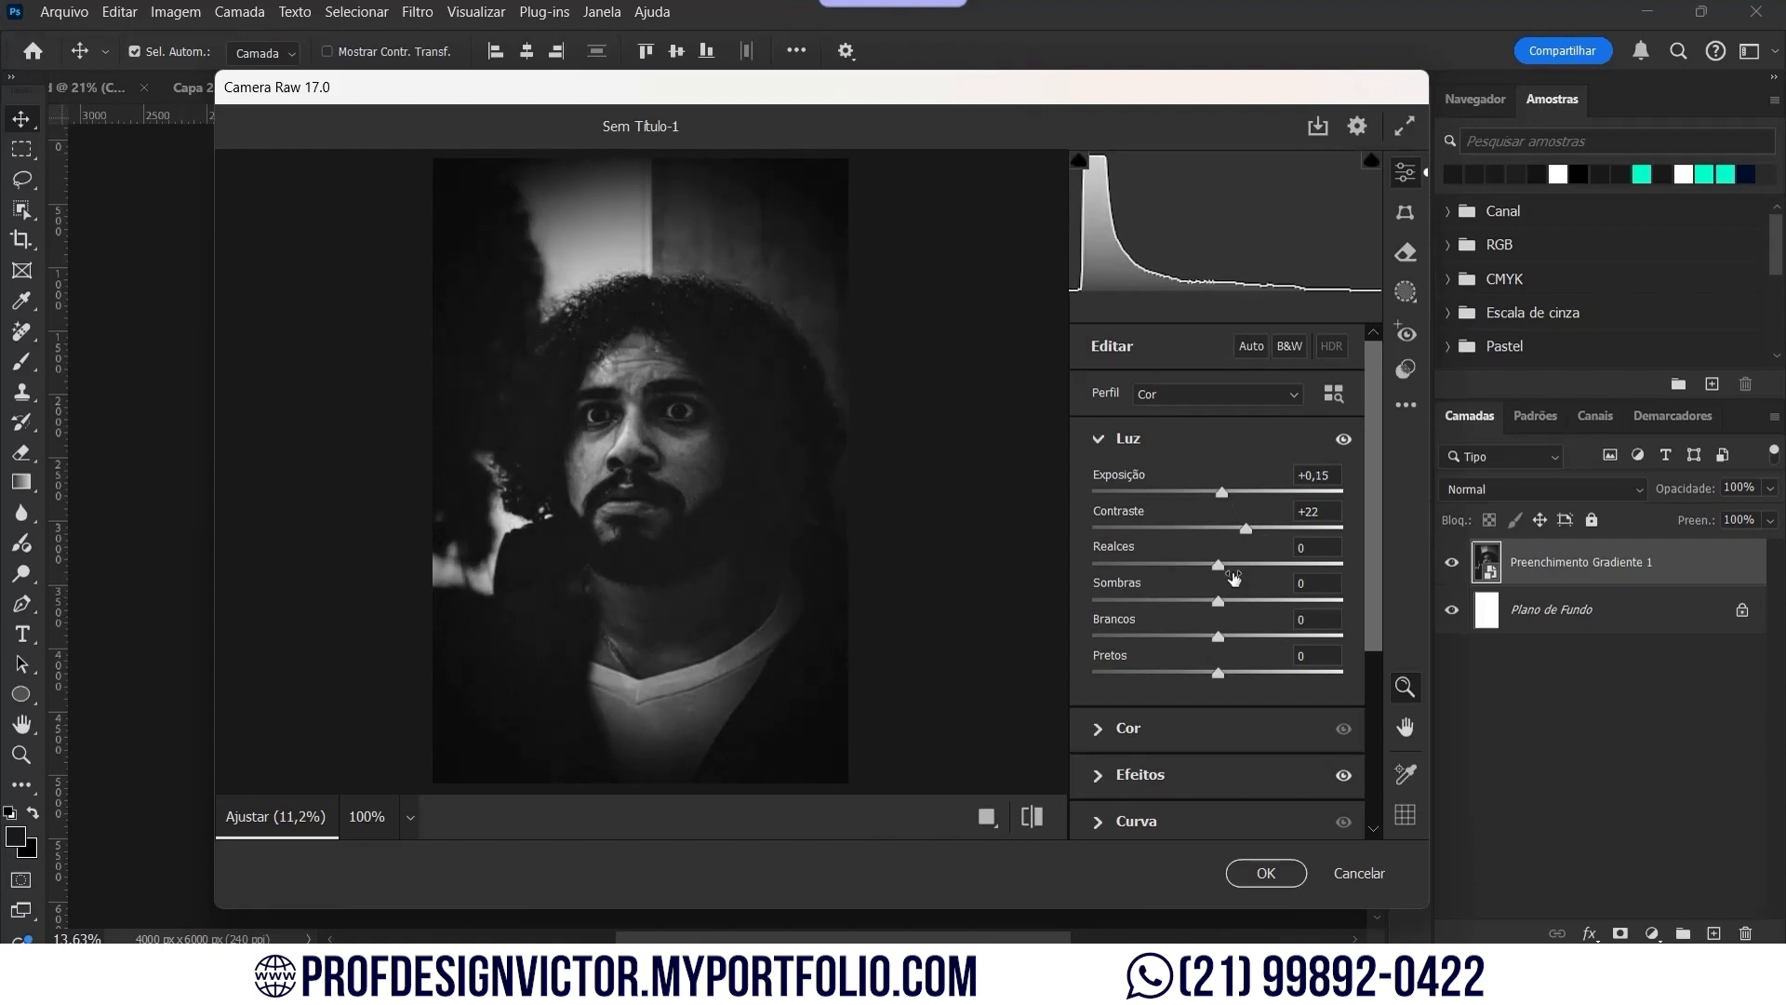
drag(1205, 571, 1208, 677)
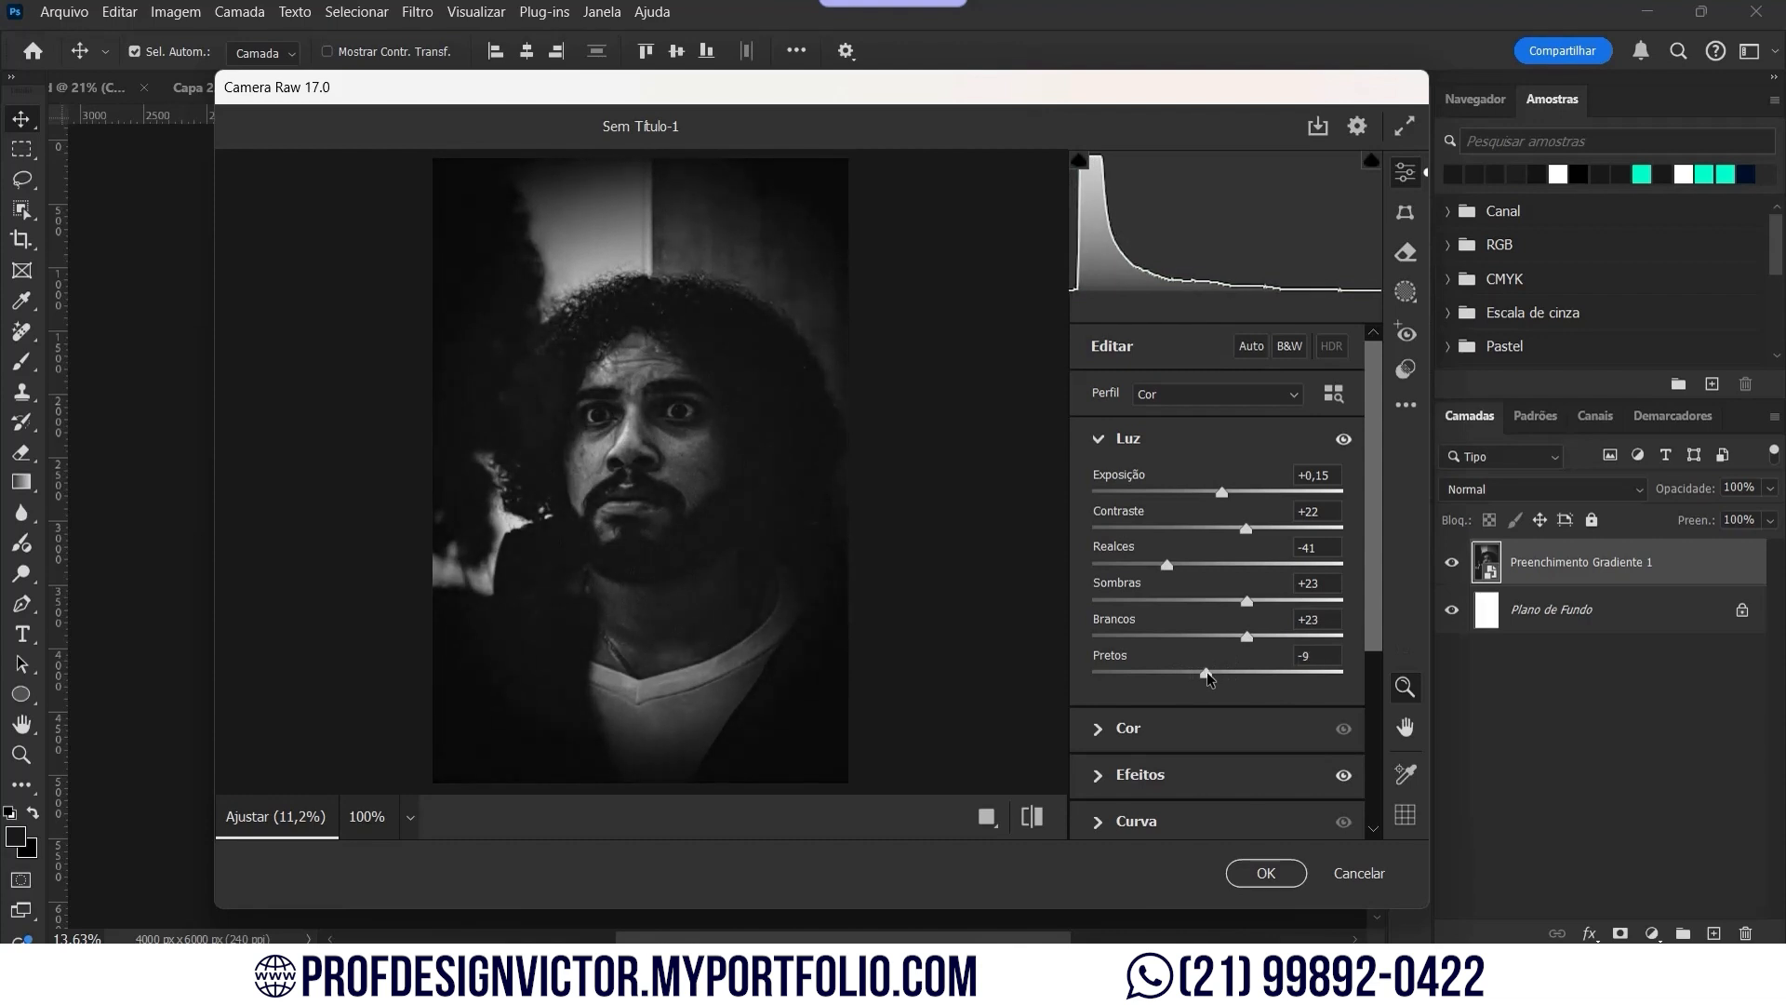
click(1343, 439)
click(1343, 439)
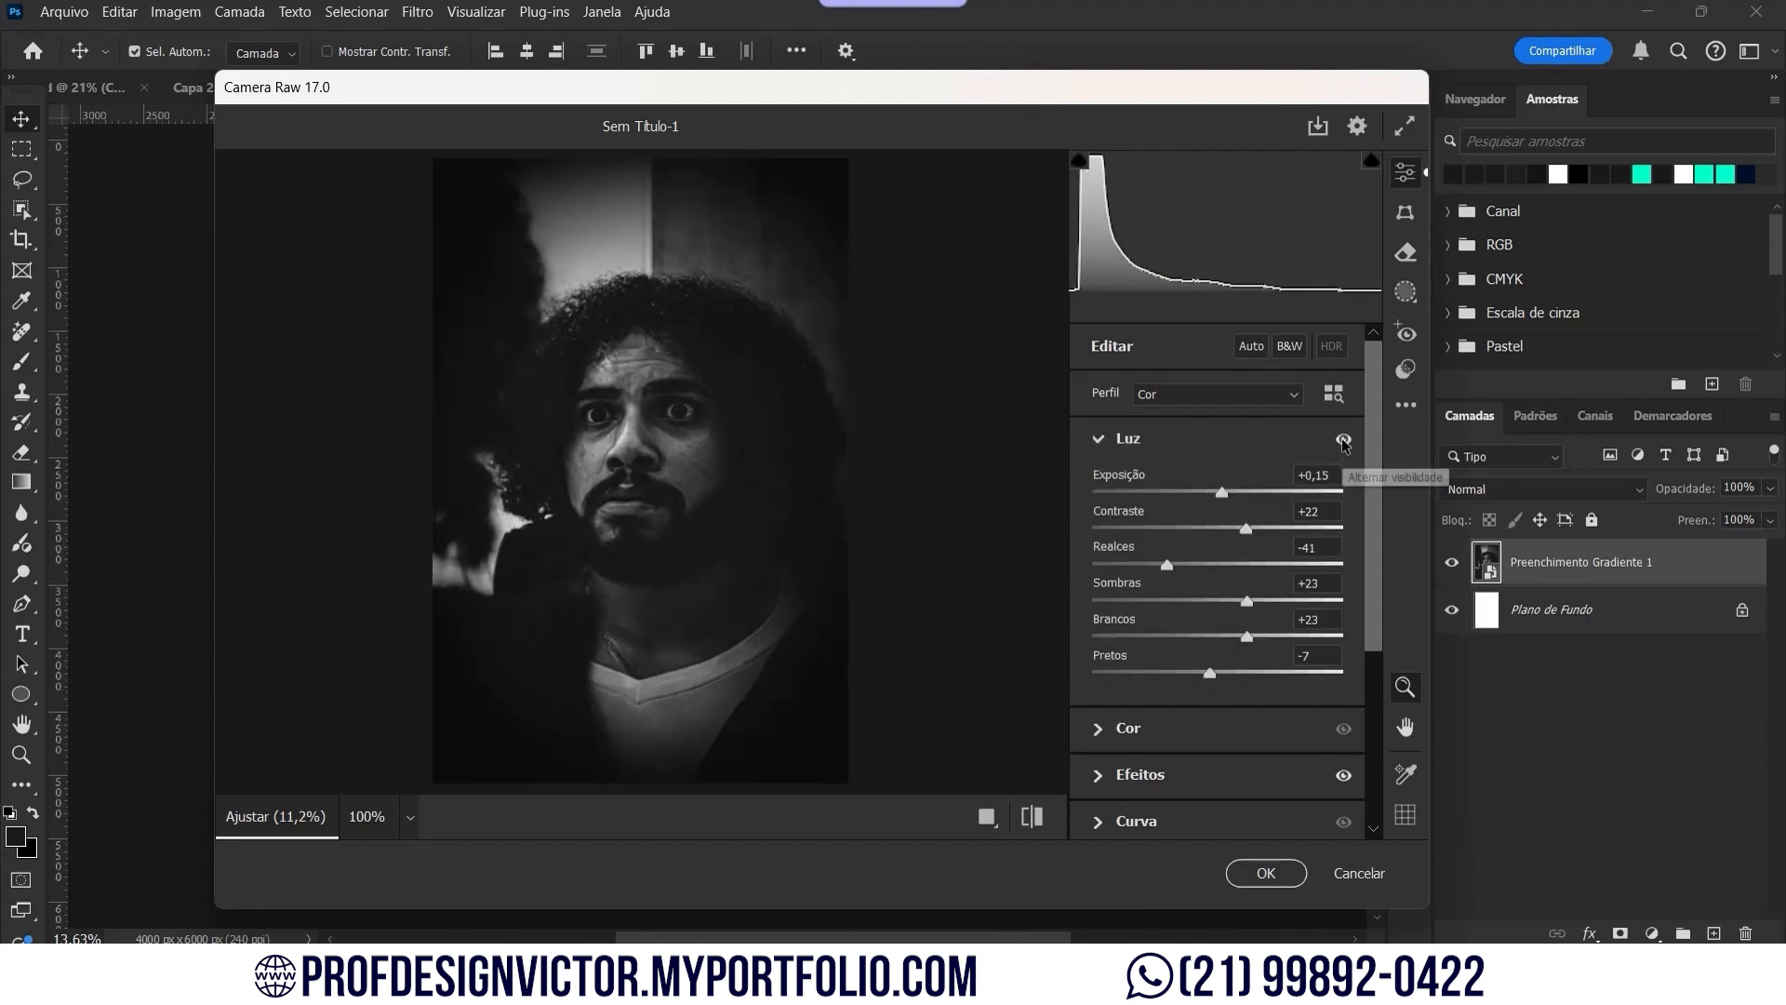
click(1344, 776)
click(1261, 872)
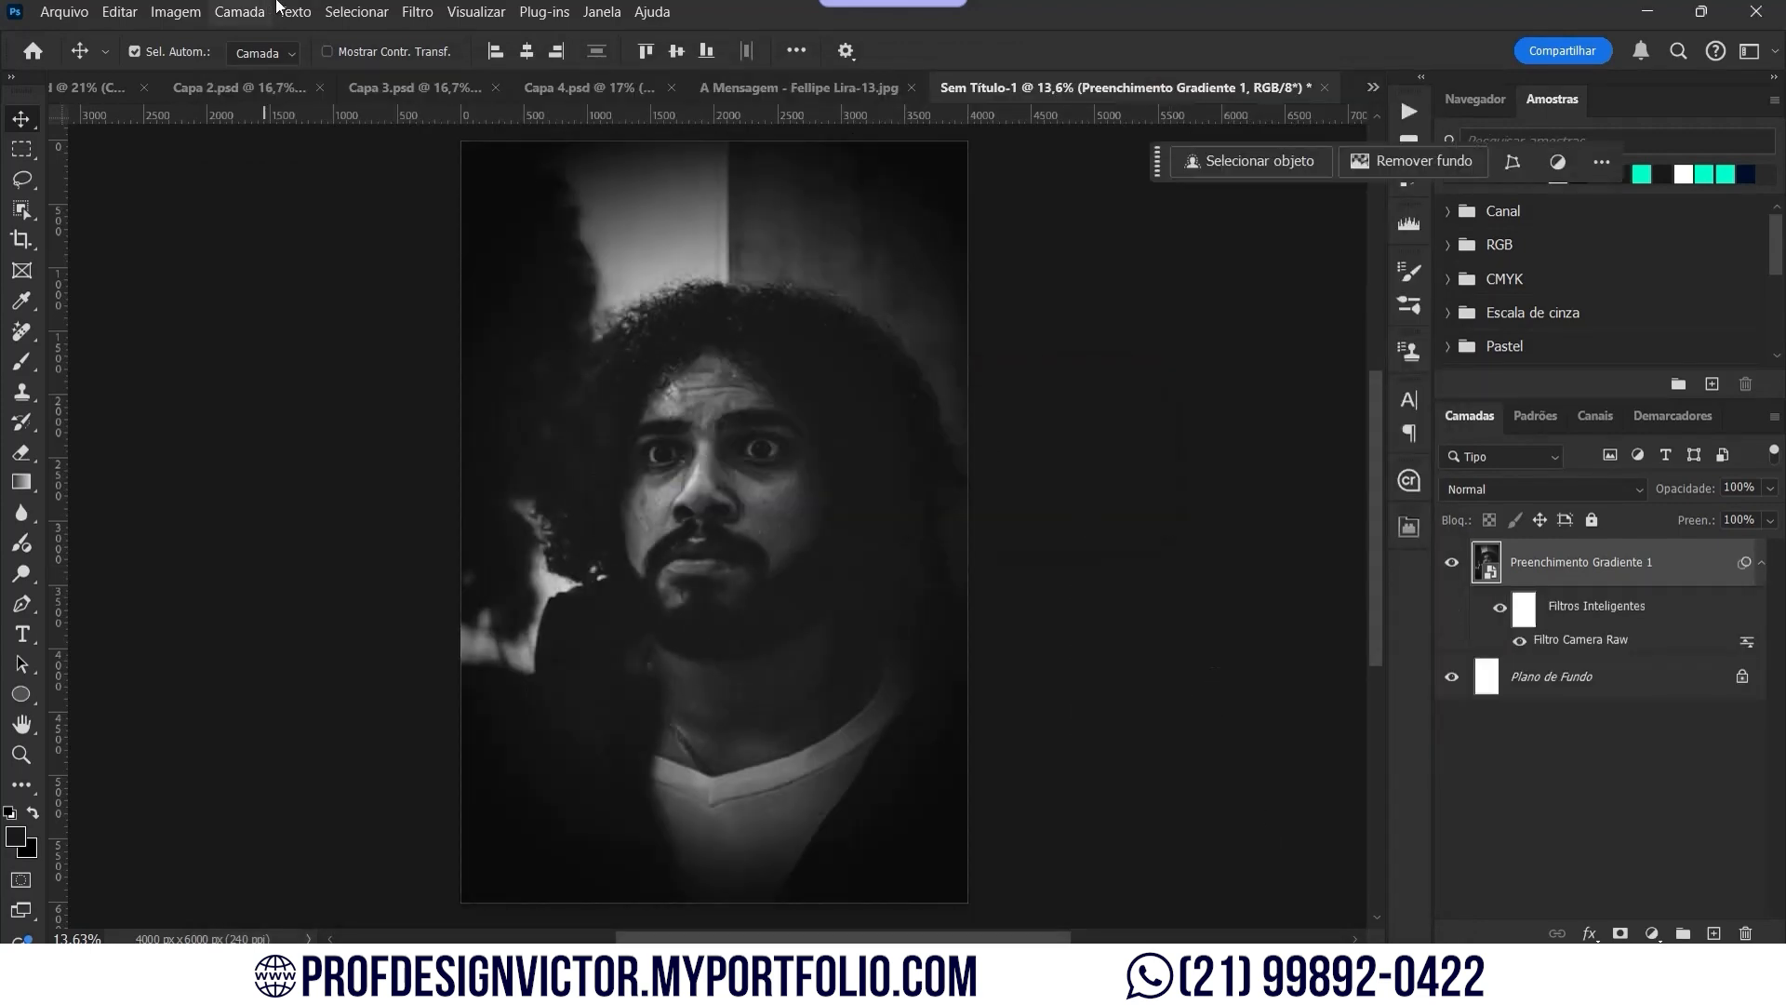
Step: Add an Iris Blur with its focus oval fitted around the face and 13 px blur
click(418, 13)
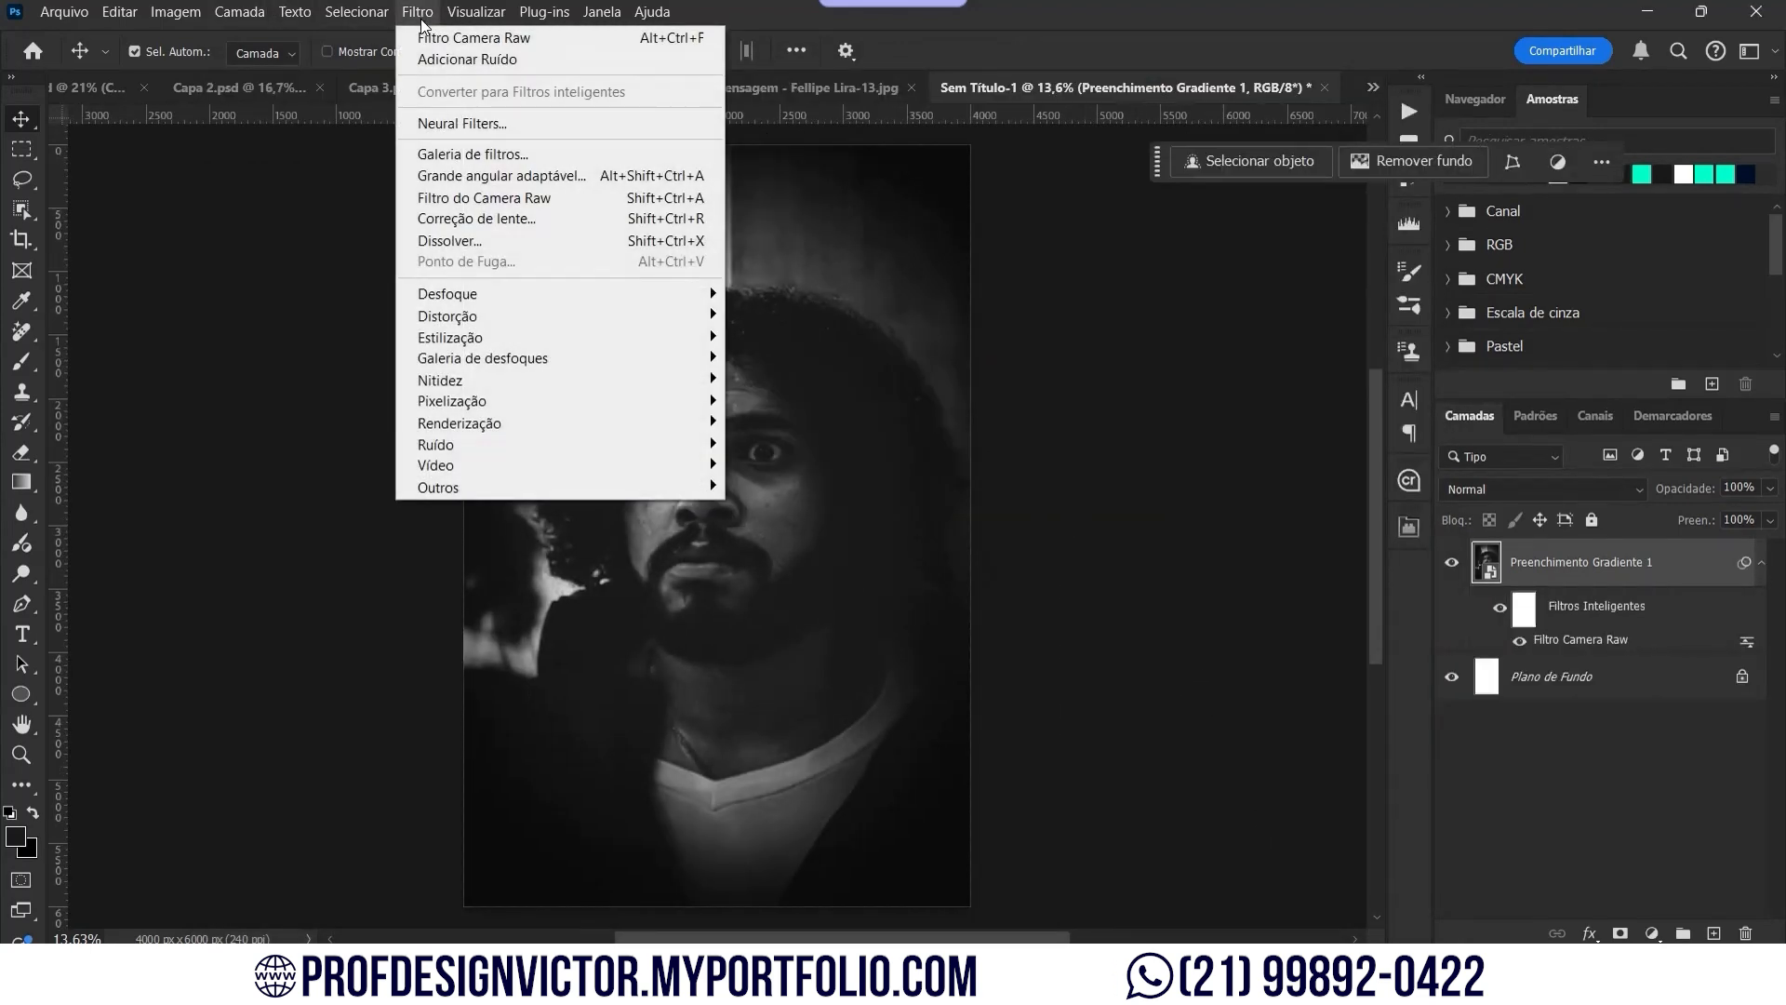
mouse_move(621, 361)
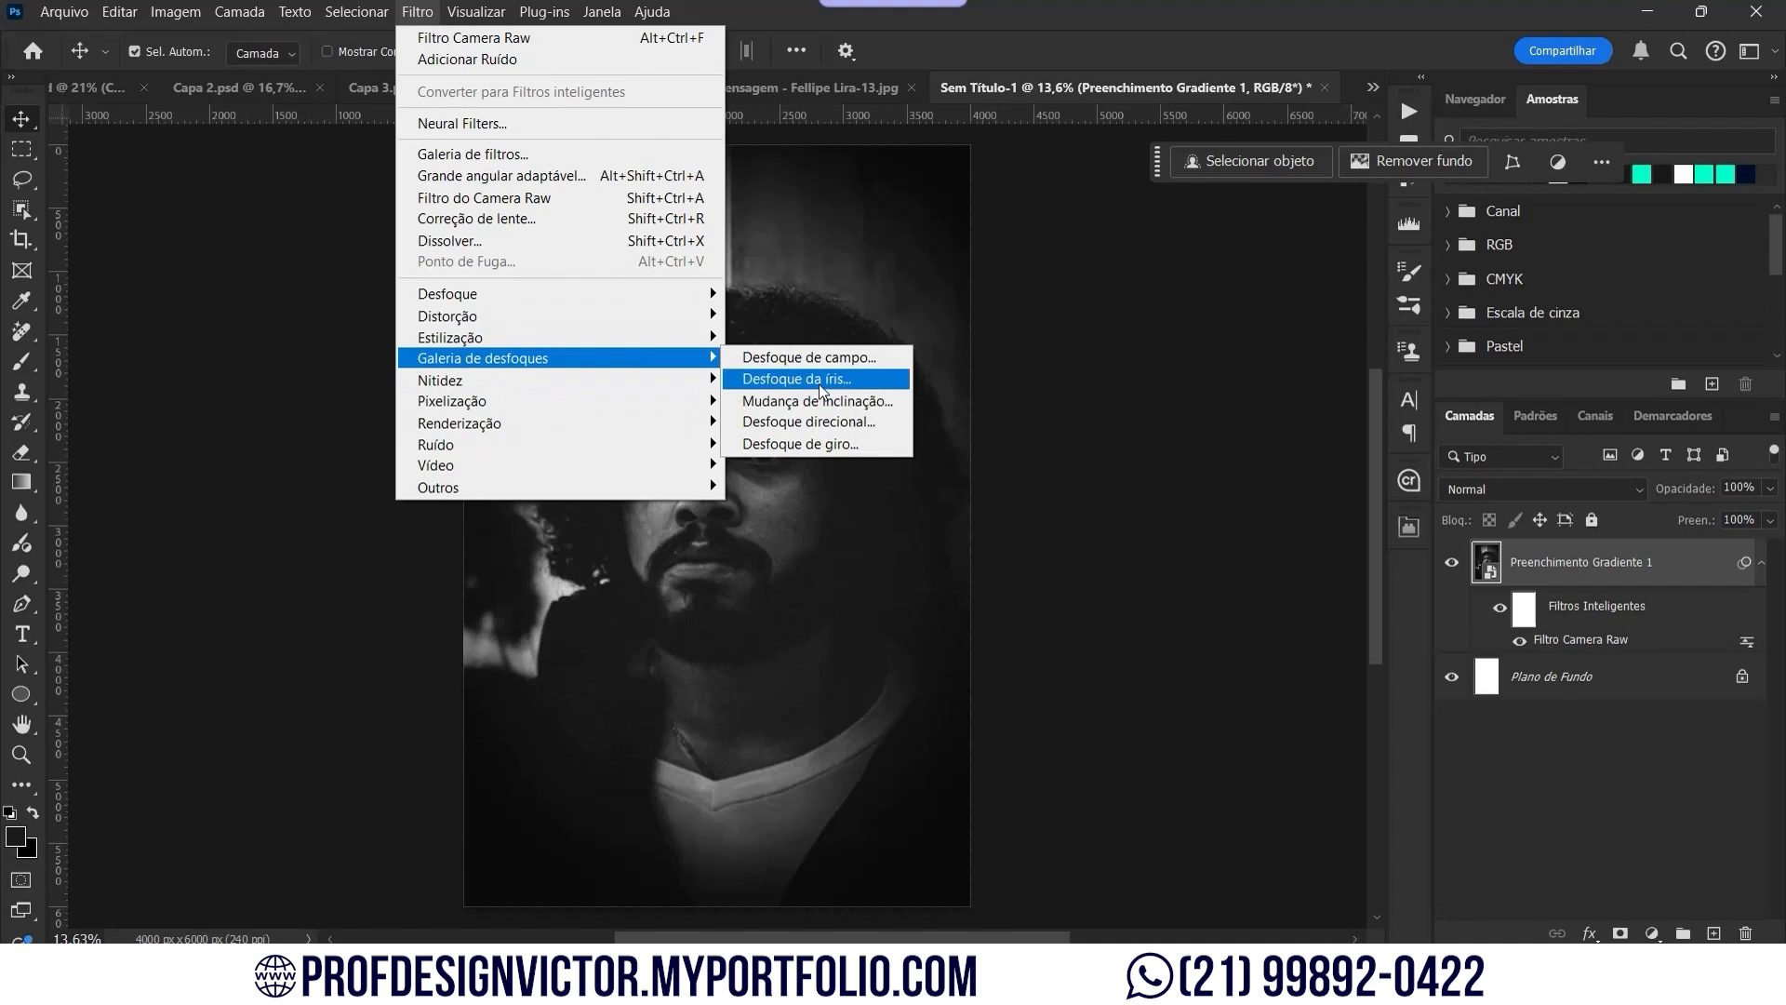
click(809, 357)
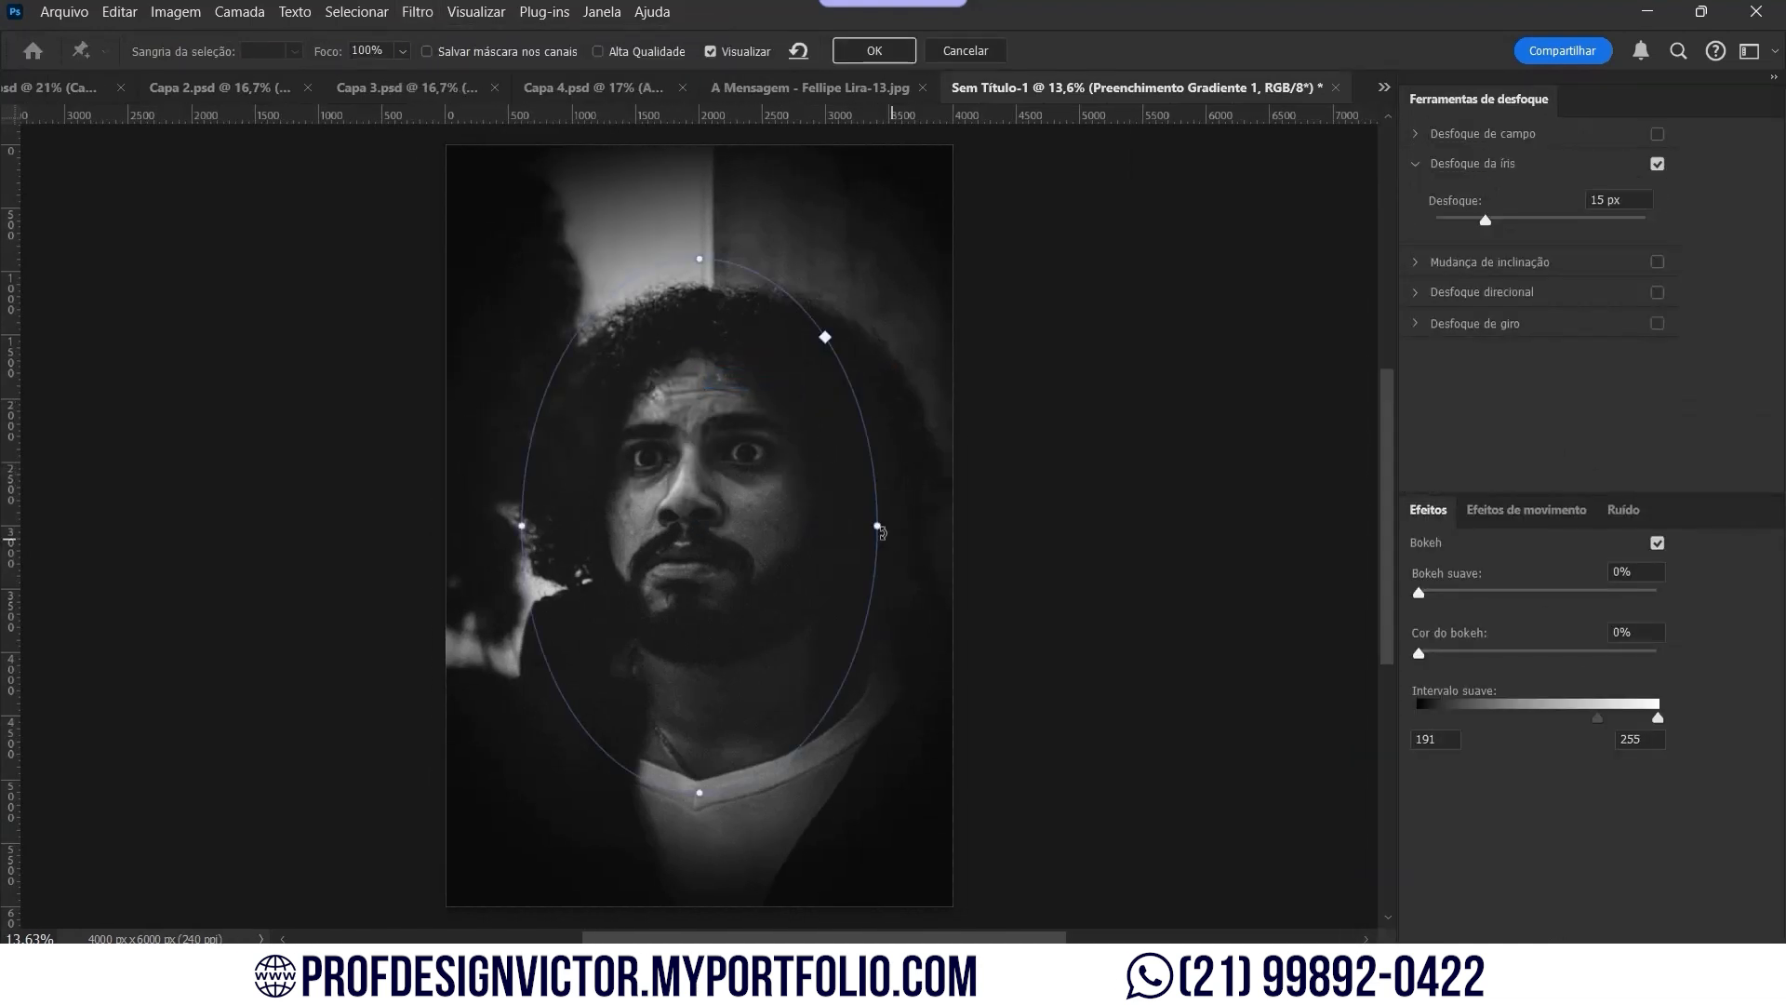
drag(877, 525, 932, 526)
drag(700, 789, 700, 747)
drag(704, 526, 721, 500)
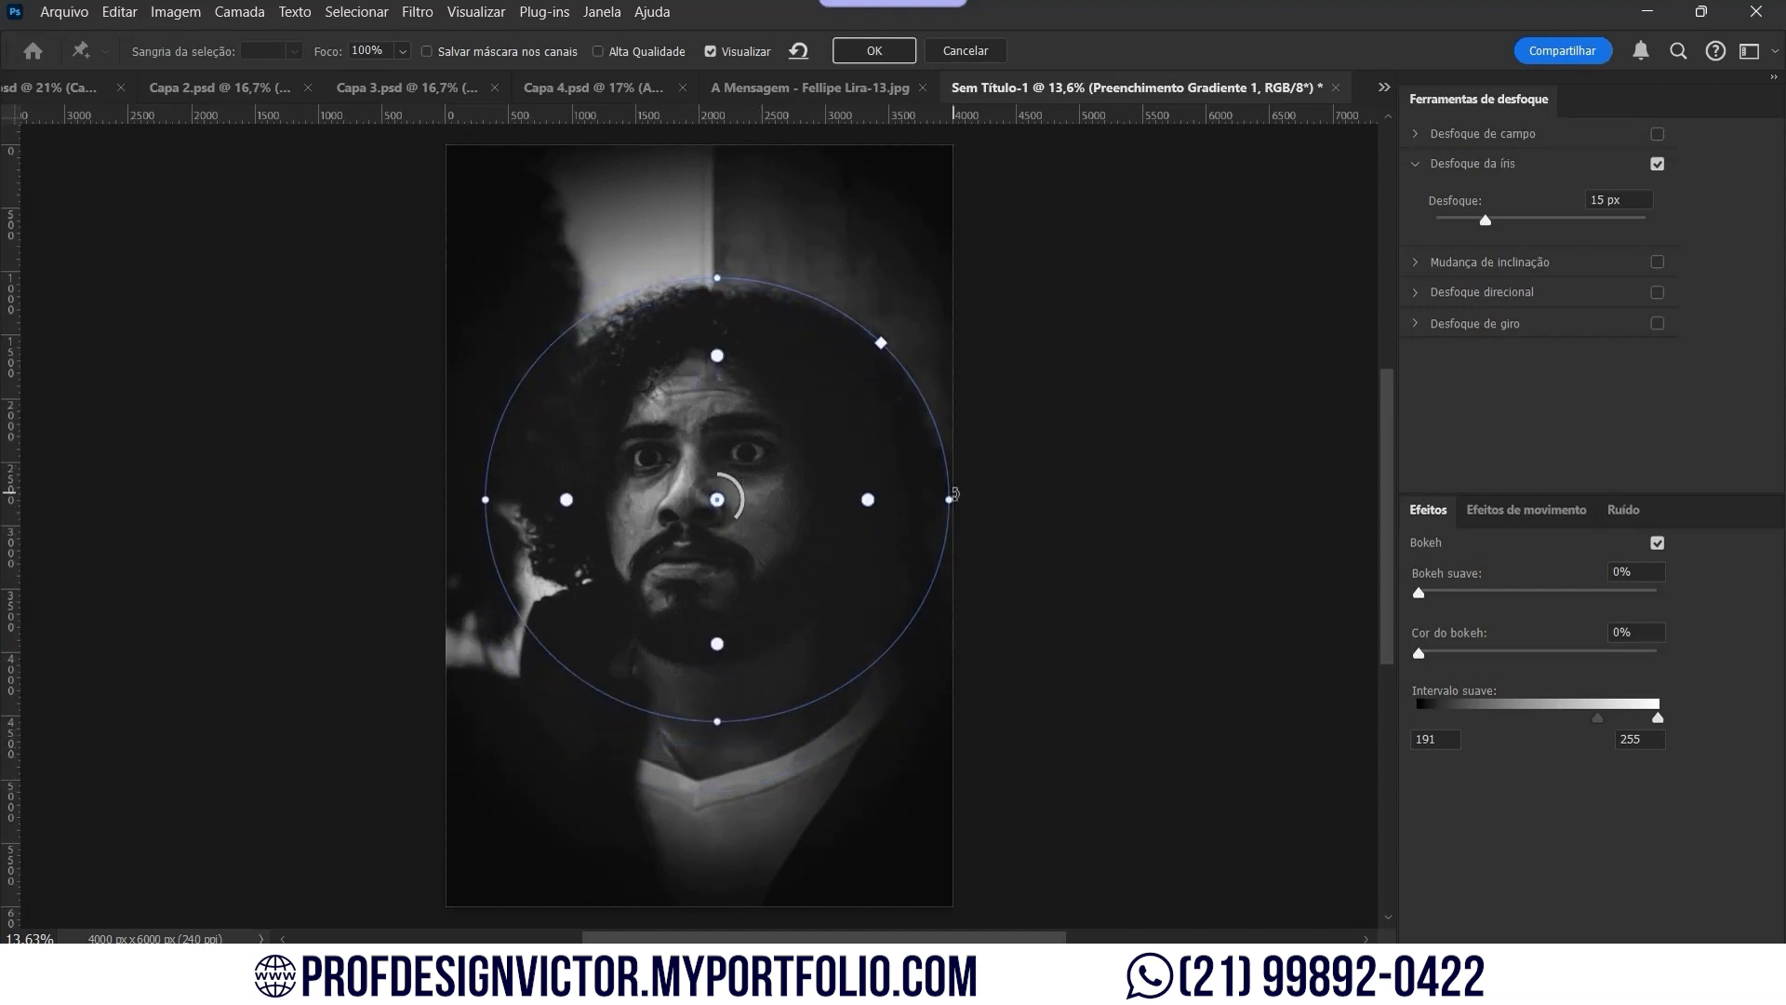
drag(950, 495, 870, 476)
drag(740, 502, 729, 518)
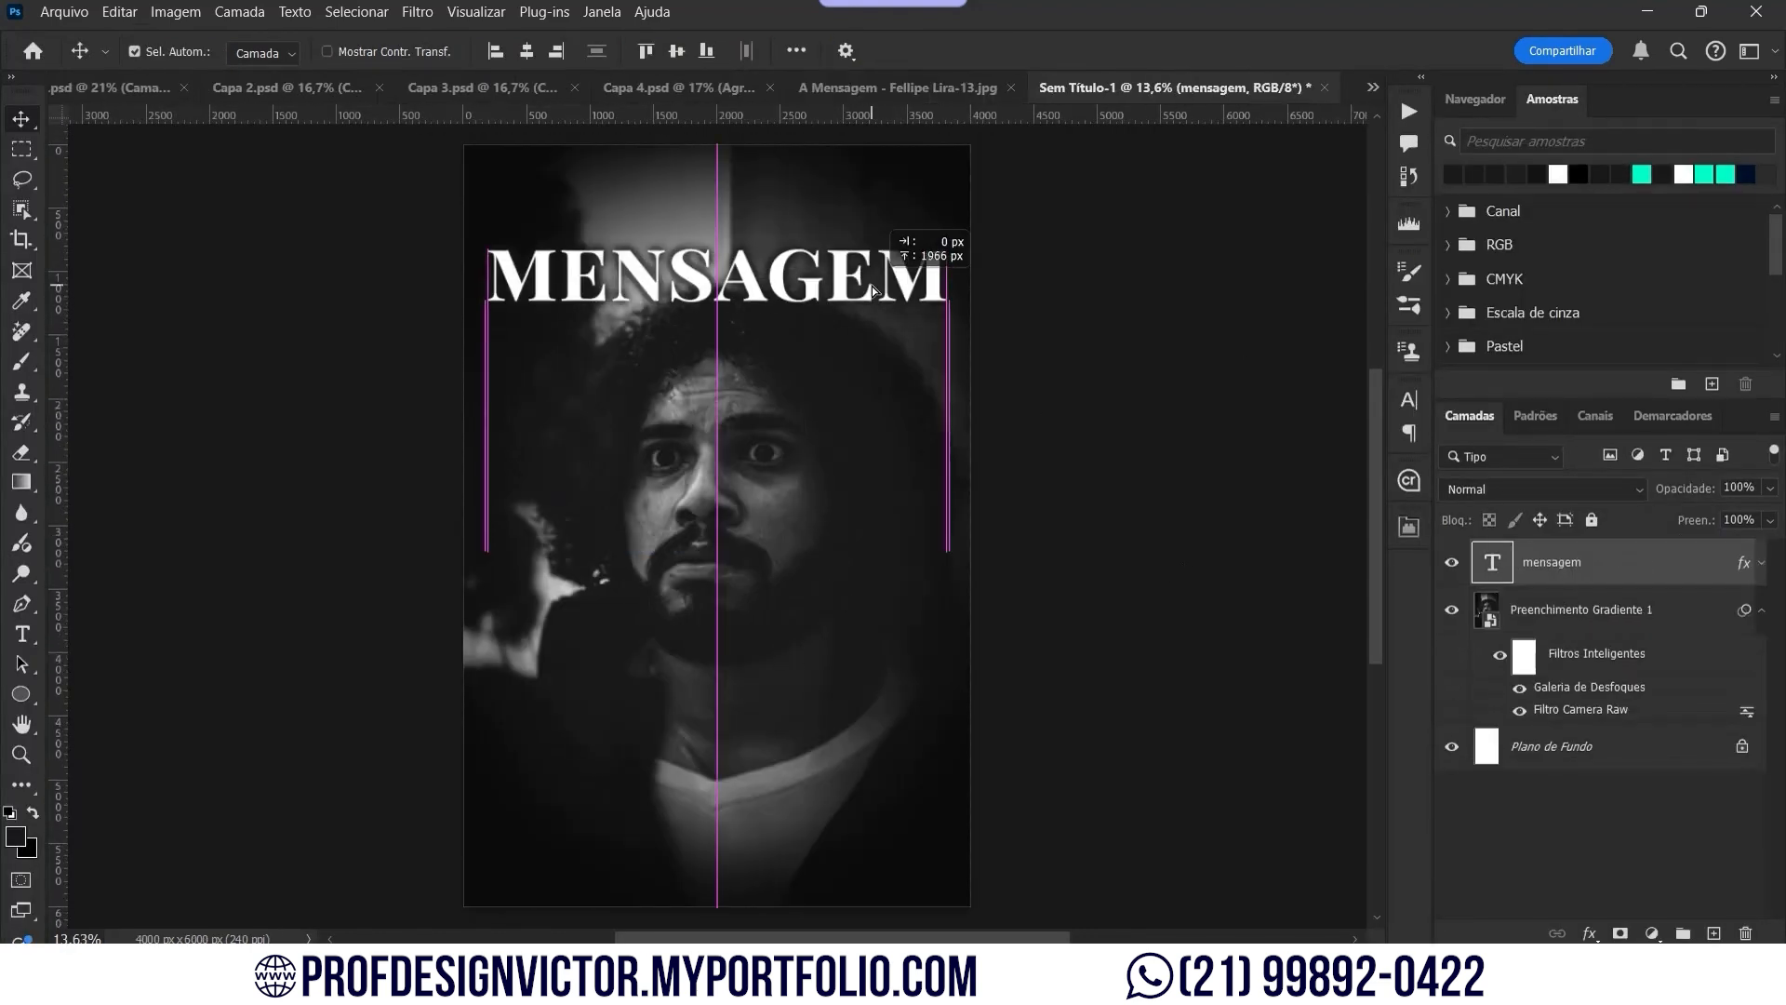
Step: Position the duplicated title layer and change its text to 'A'
drag(873, 286, 867, 217)
double_click(867, 217)
text(A)
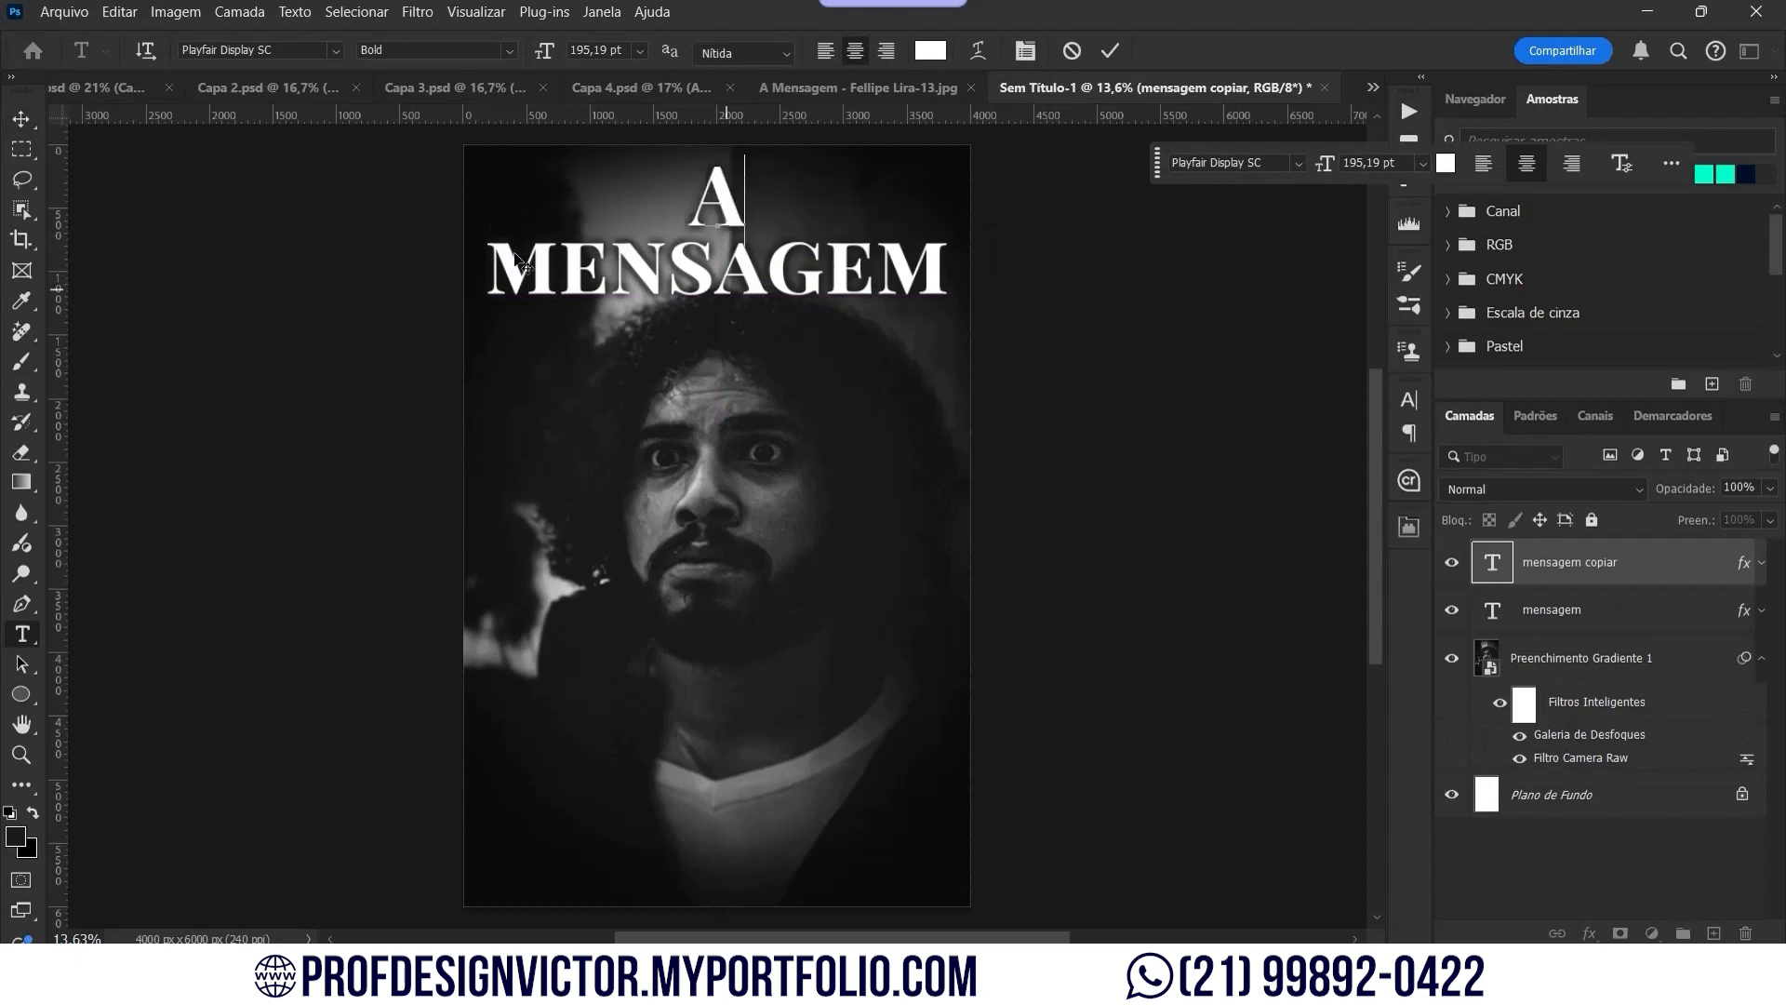
click(22, 119)
Step: Shrink the 'A' to about half size and place it above MENSAGEM
scroll(631, 194, up, 6)
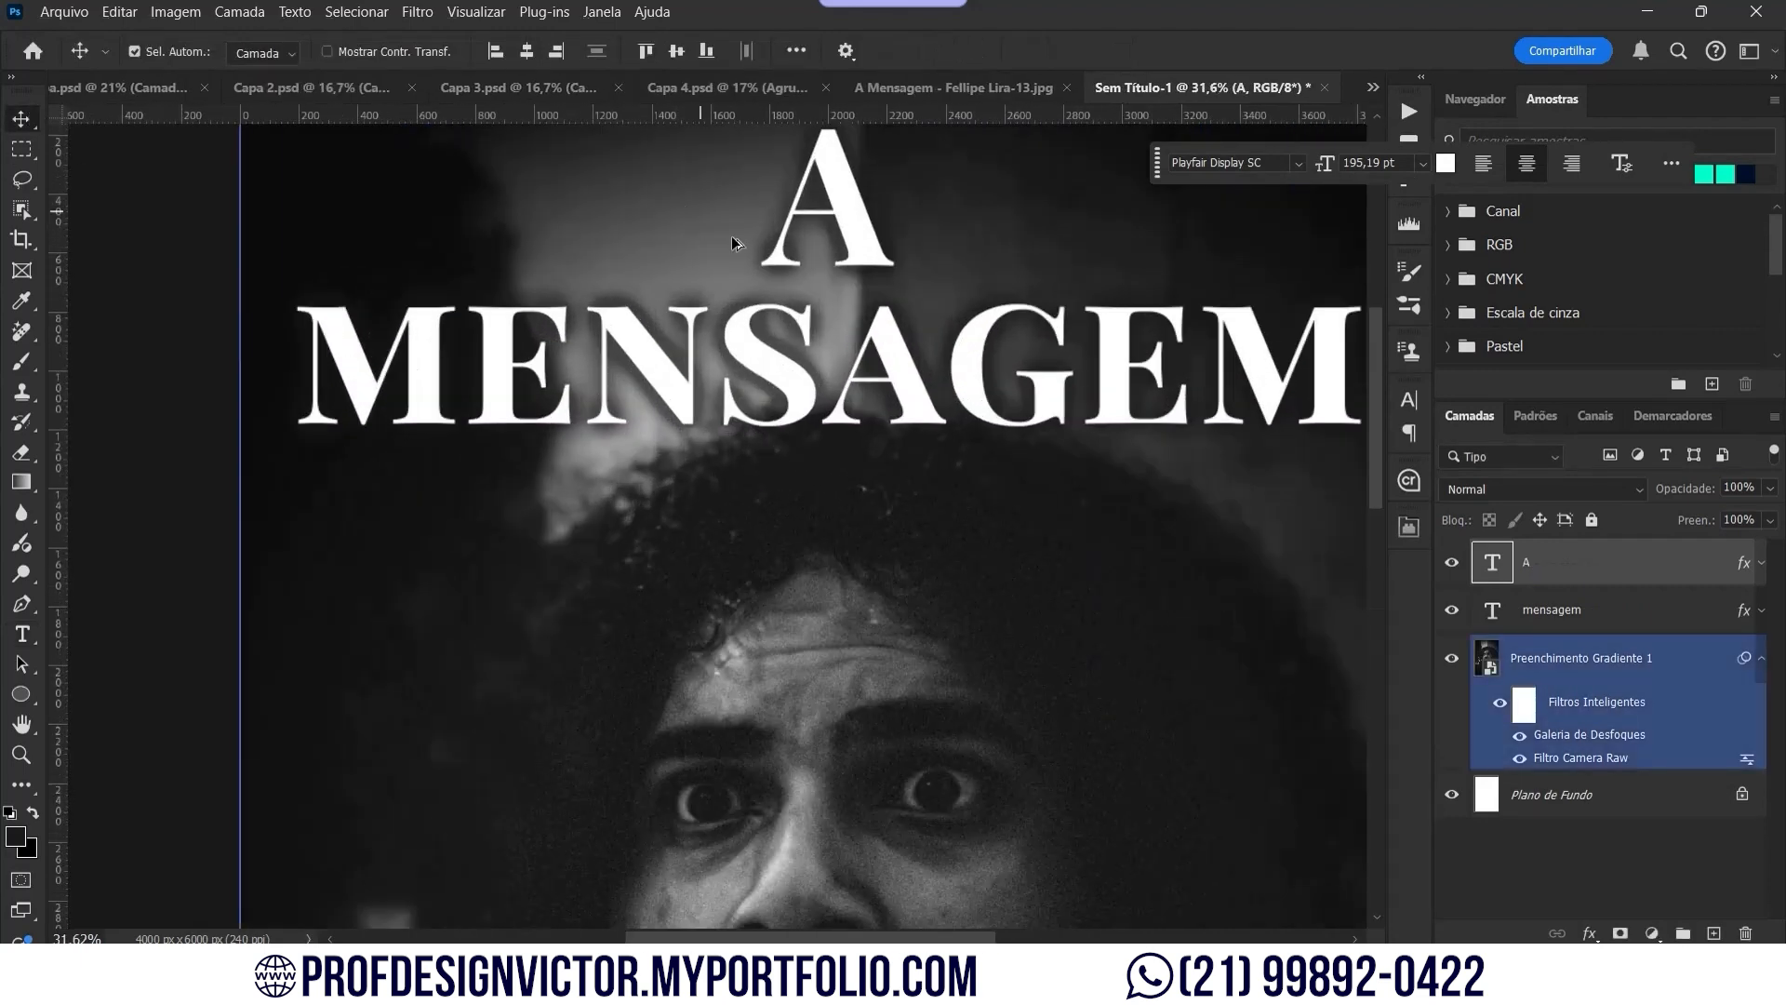
drag(842, 261, 829, 347)
key(ctrl+t)
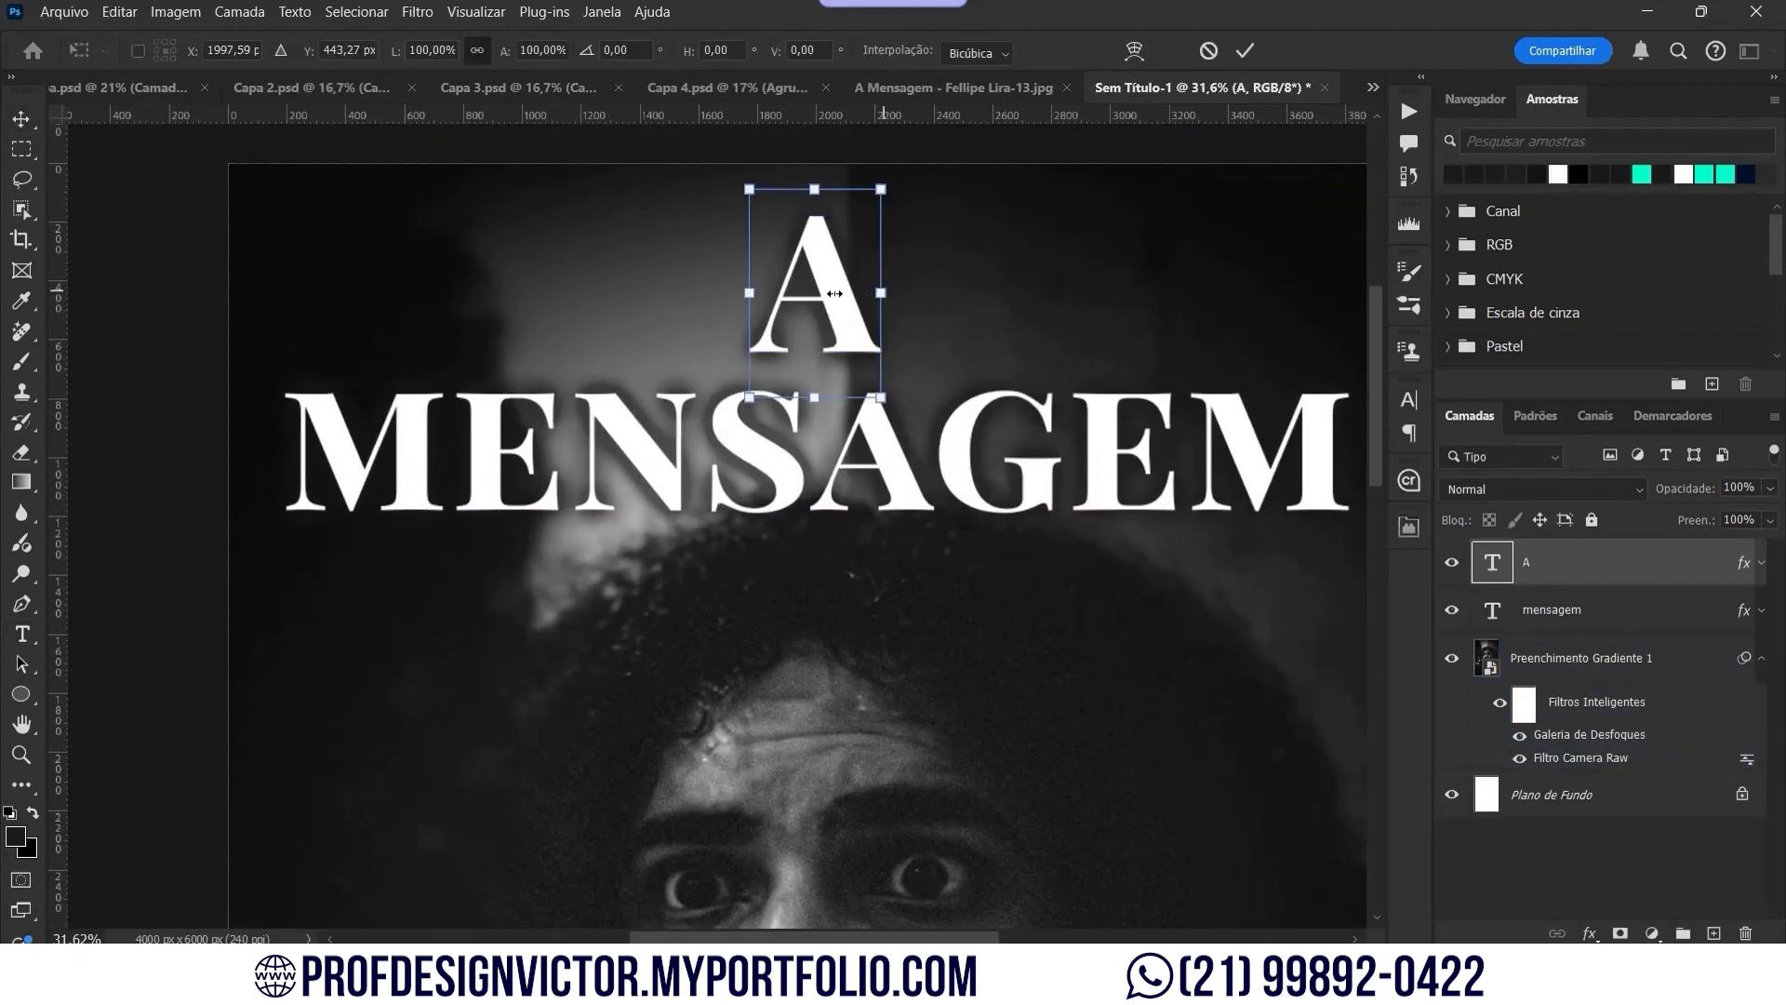
drag(880, 292, 815, 292)
drag(774, 308, 309, 351)
key(Return)
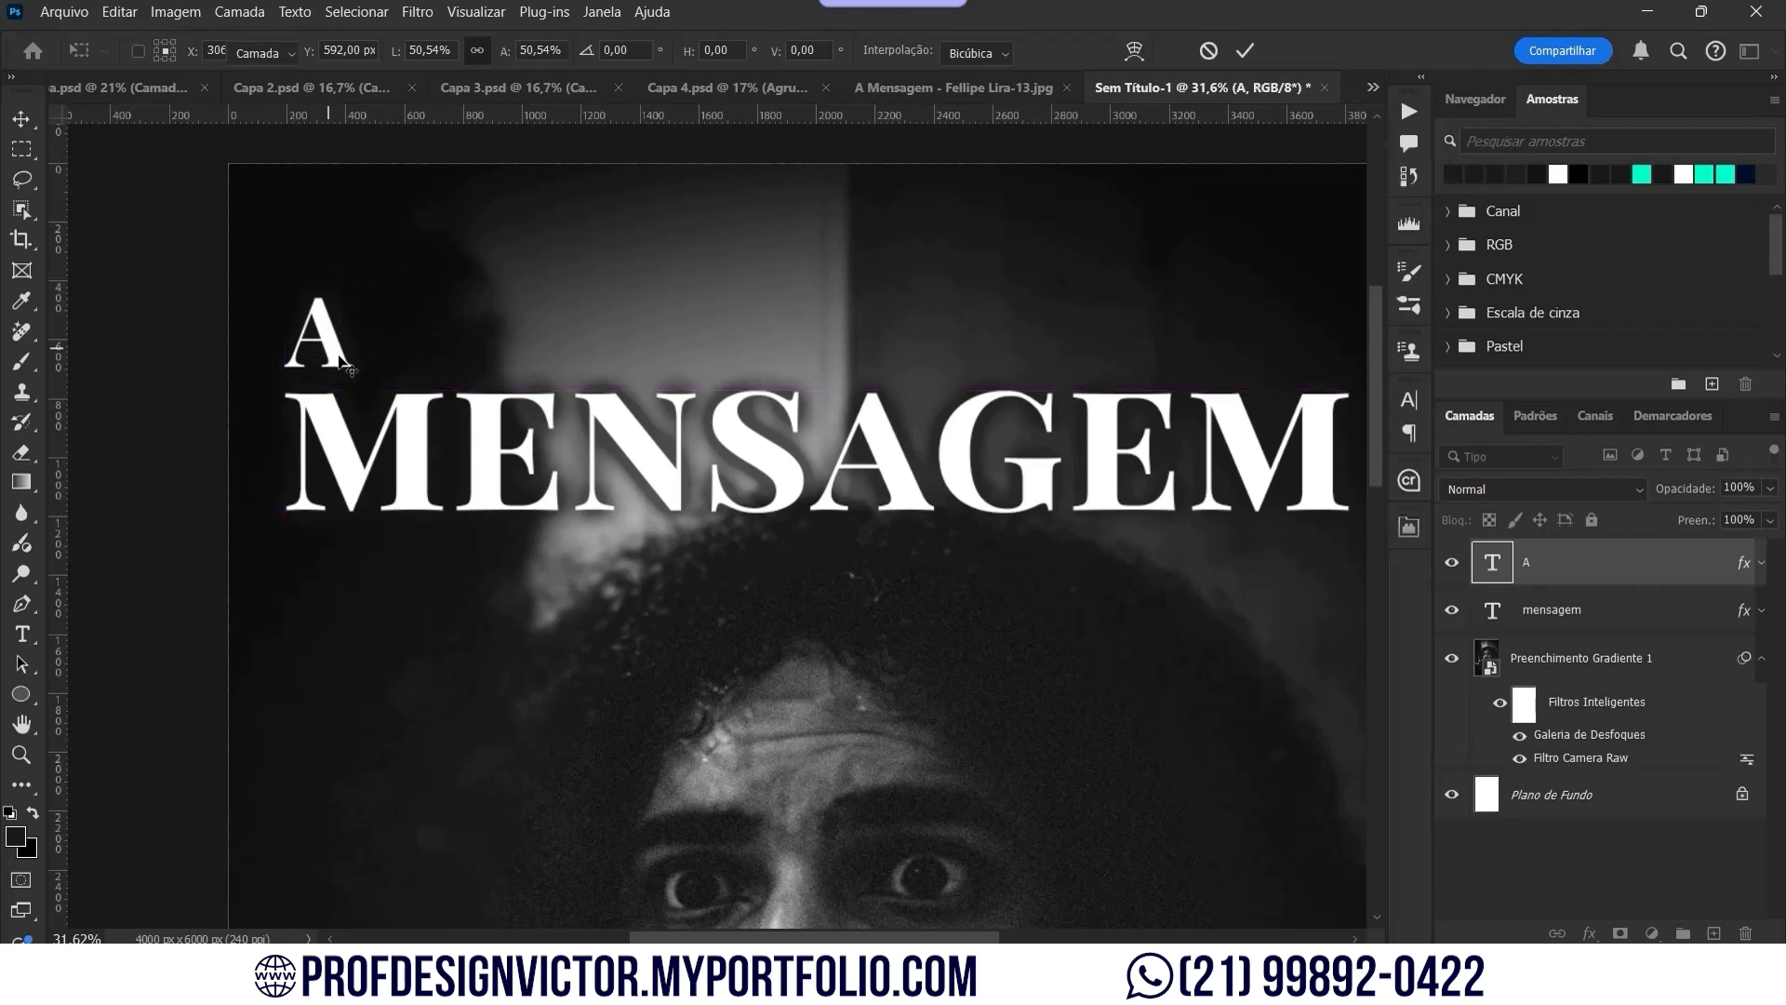
Step: Align the 'A' to MENSAGEM's left edge with a temporary guide, scaling it to about 73%
click(358, 372)
click(299, 400)
scroll(299, 398, up, 3)
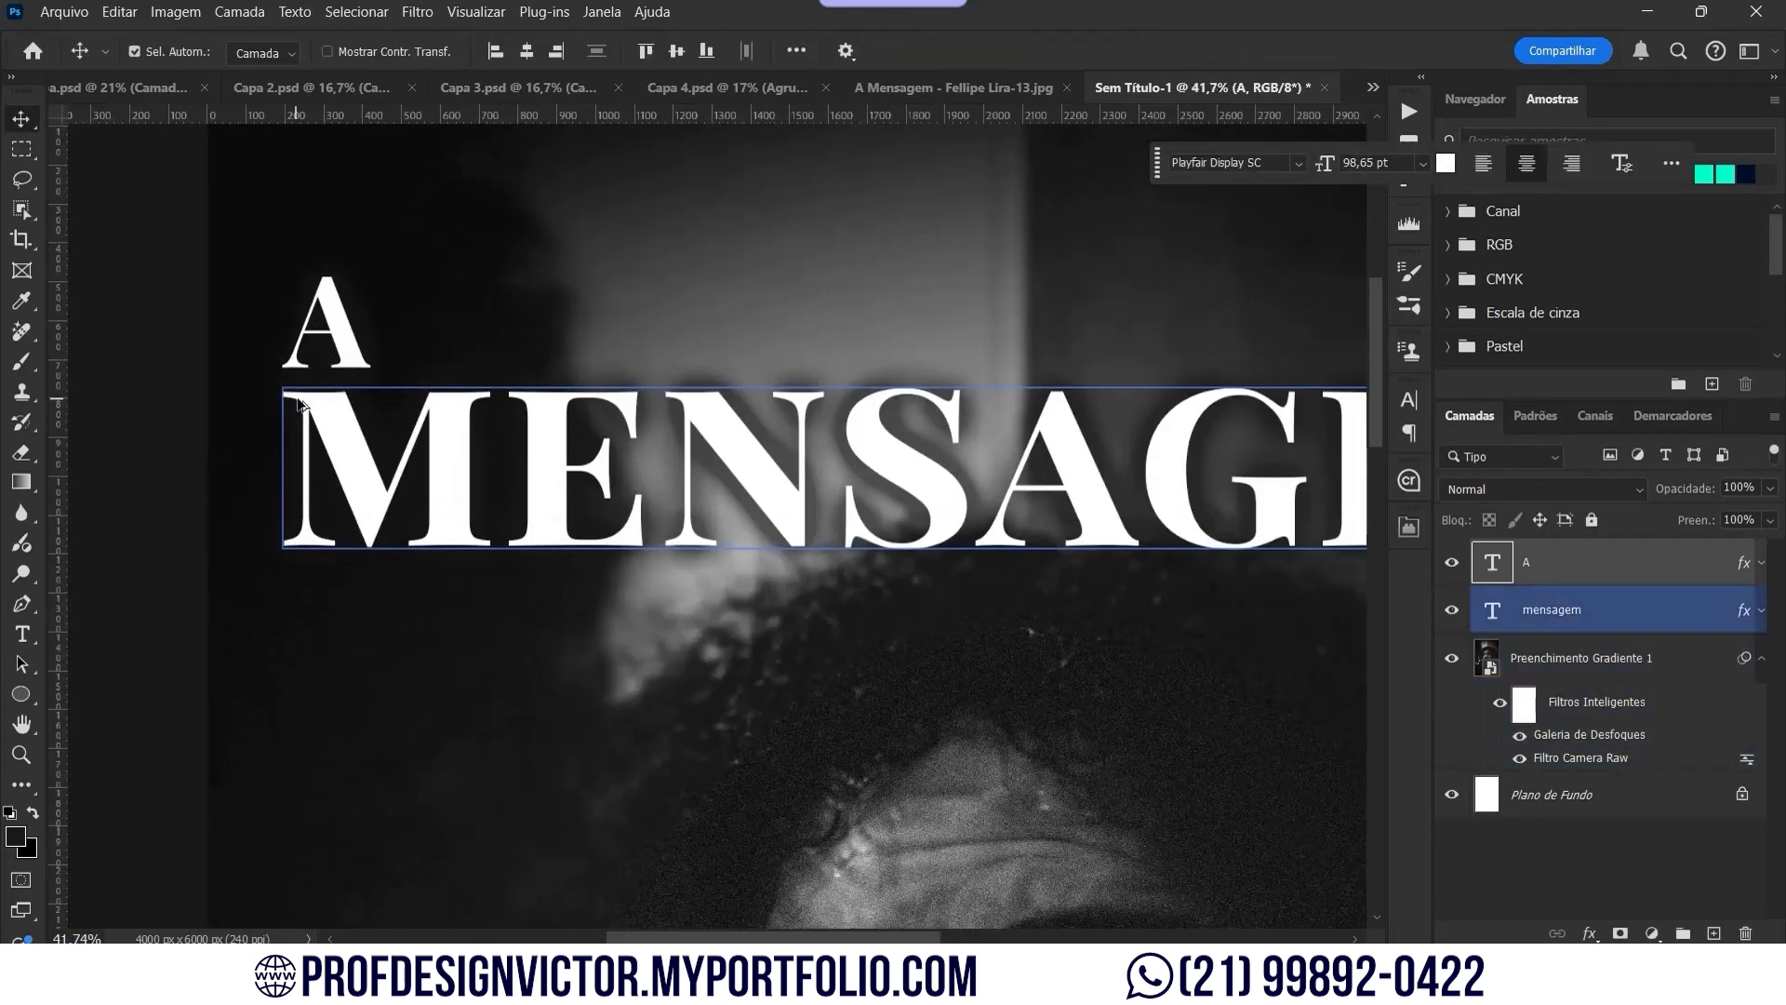
drag(60, 332, 373, 536)
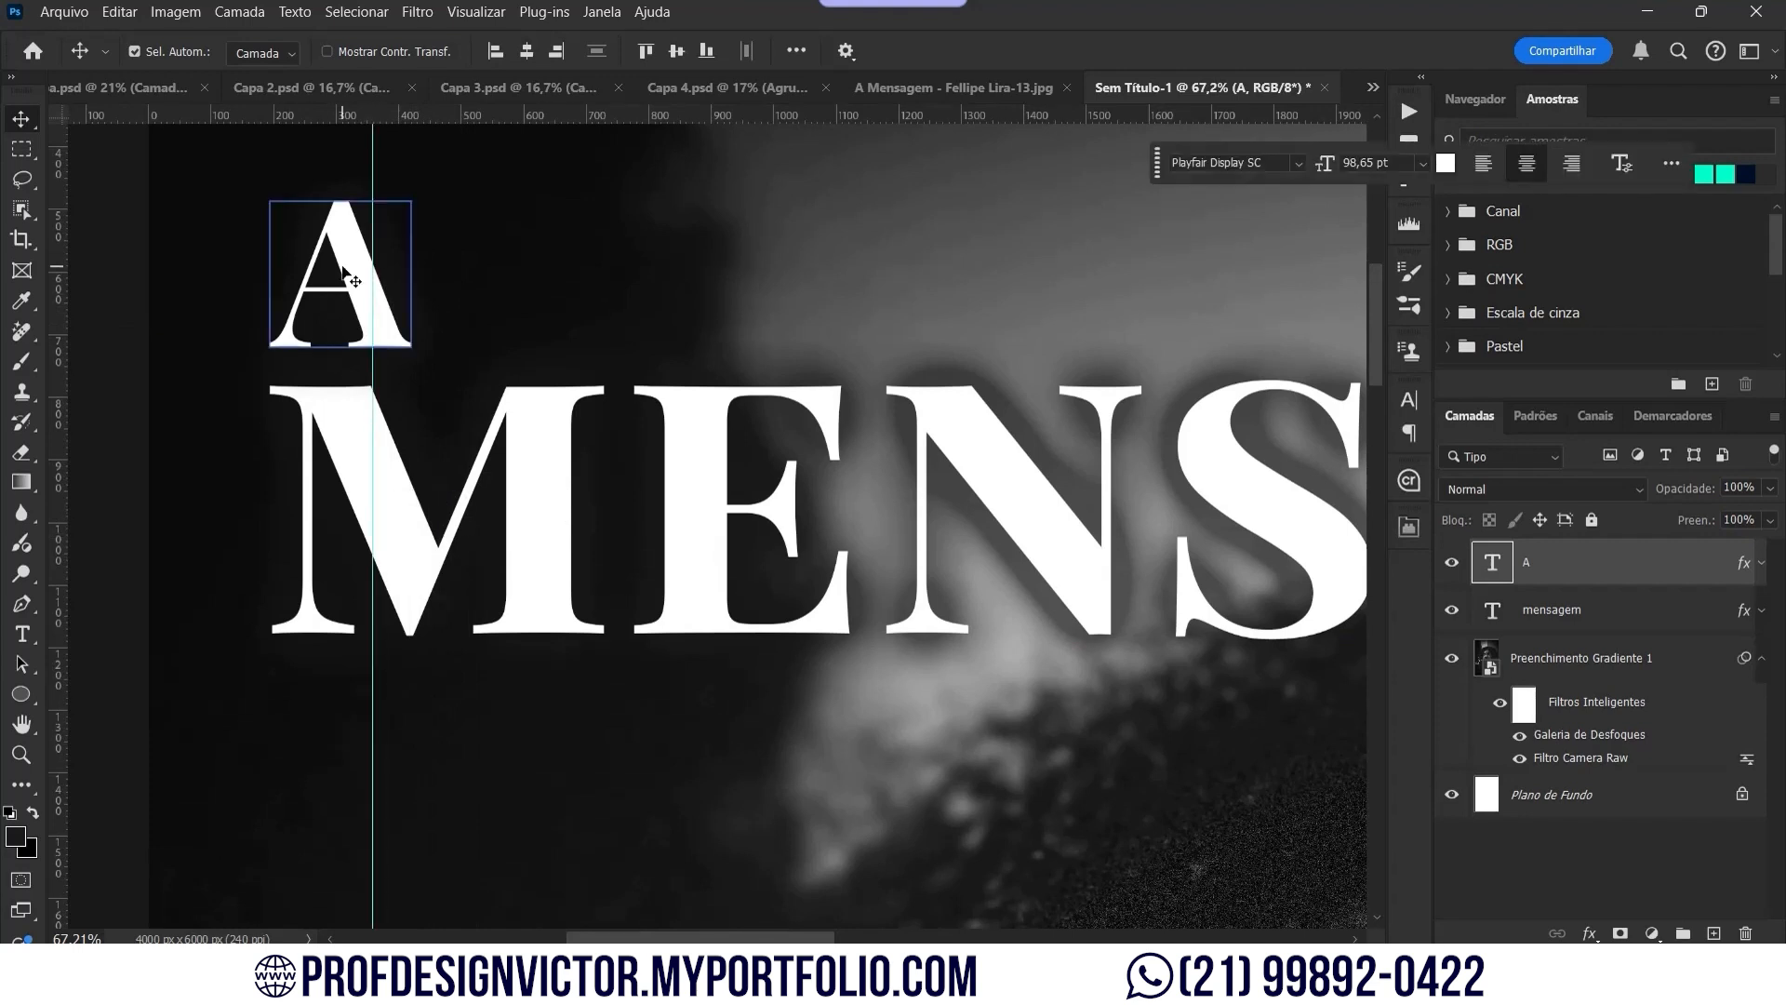
key(ctrl+t)
drag(428, 269, 373, 293)
key(Return)
drag(373, 223, 269, 288)
drag(270, 184, 4, 254)
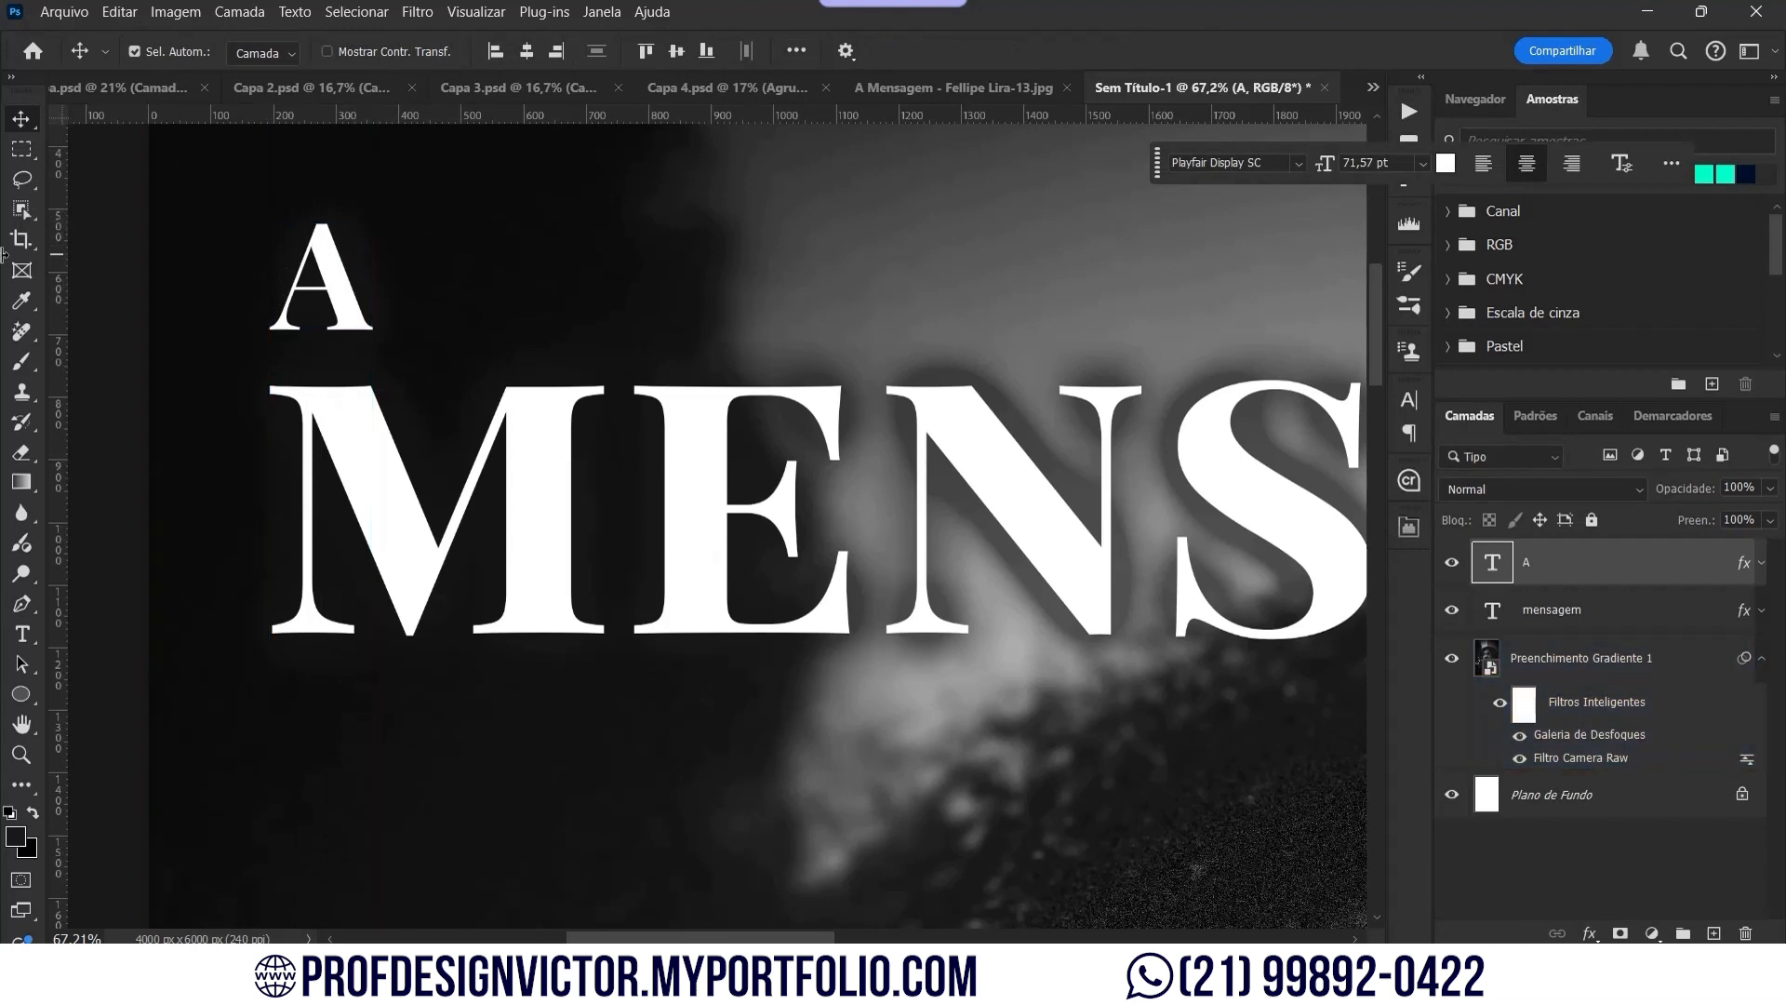
key(ctrl+0)
Step: Group the A and mensagem layers and move the group slightly higher
shift+click(1642, 610)
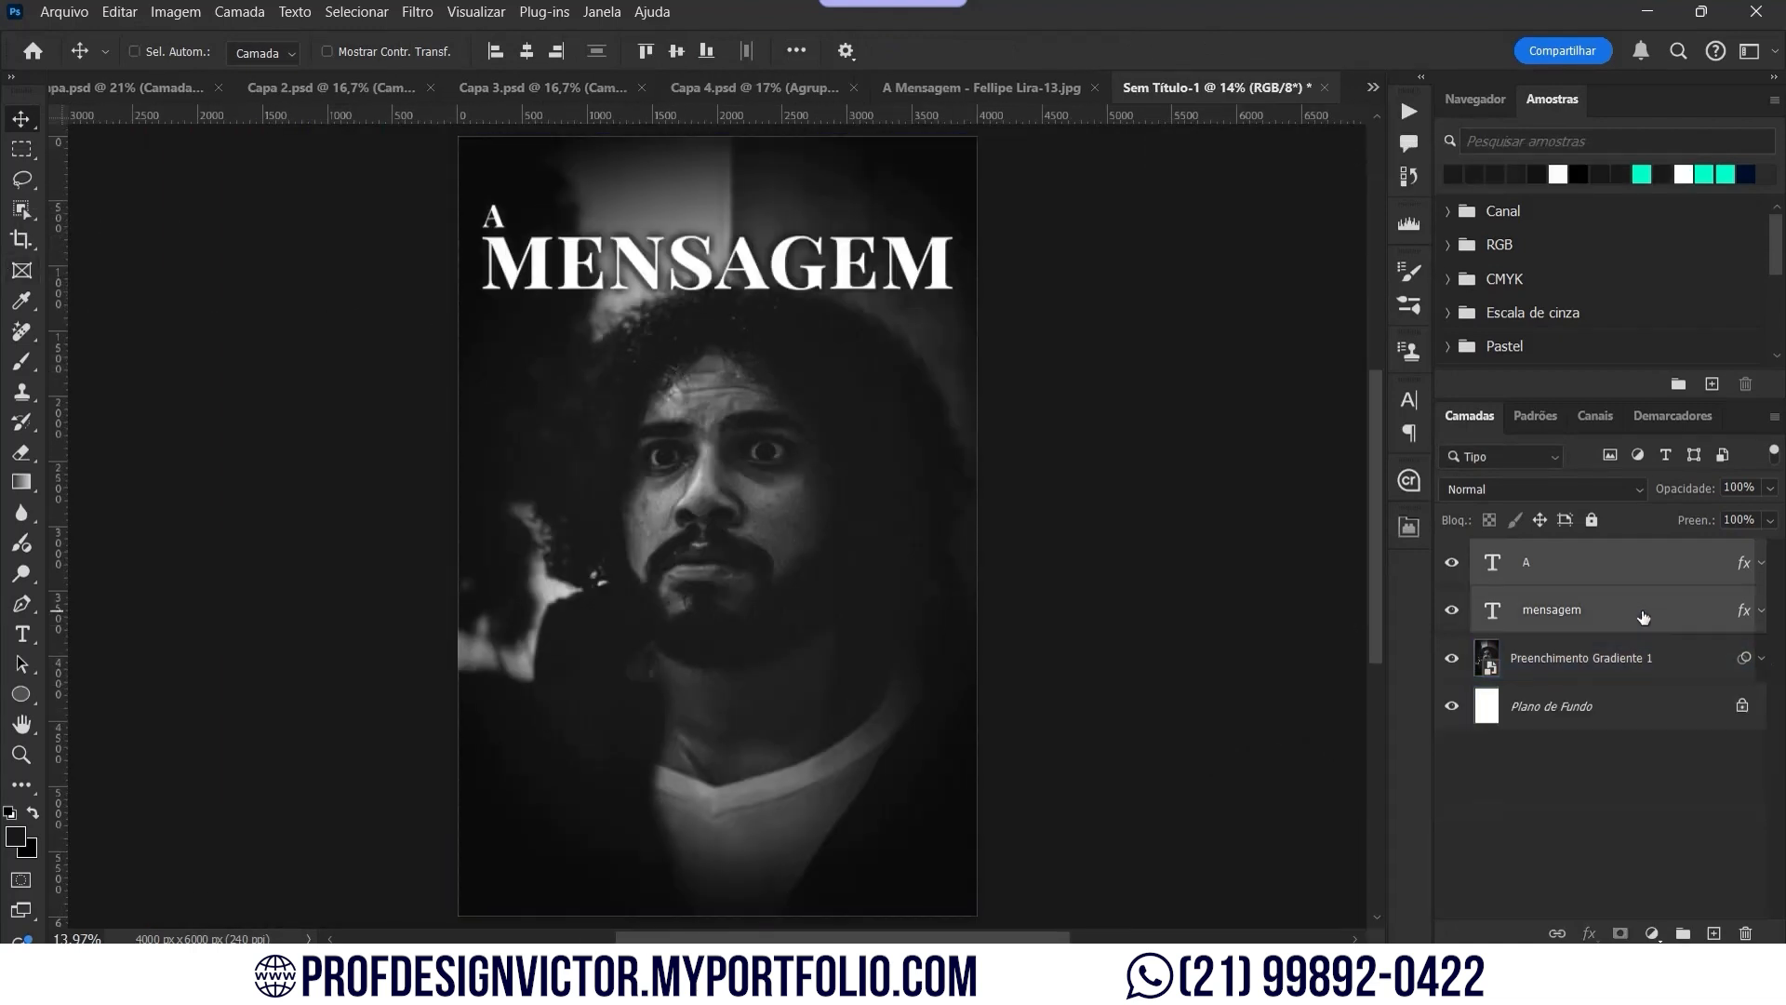
key(ctrl+g)
key(ctrl+t)
drag(798, 275, 798, 251)
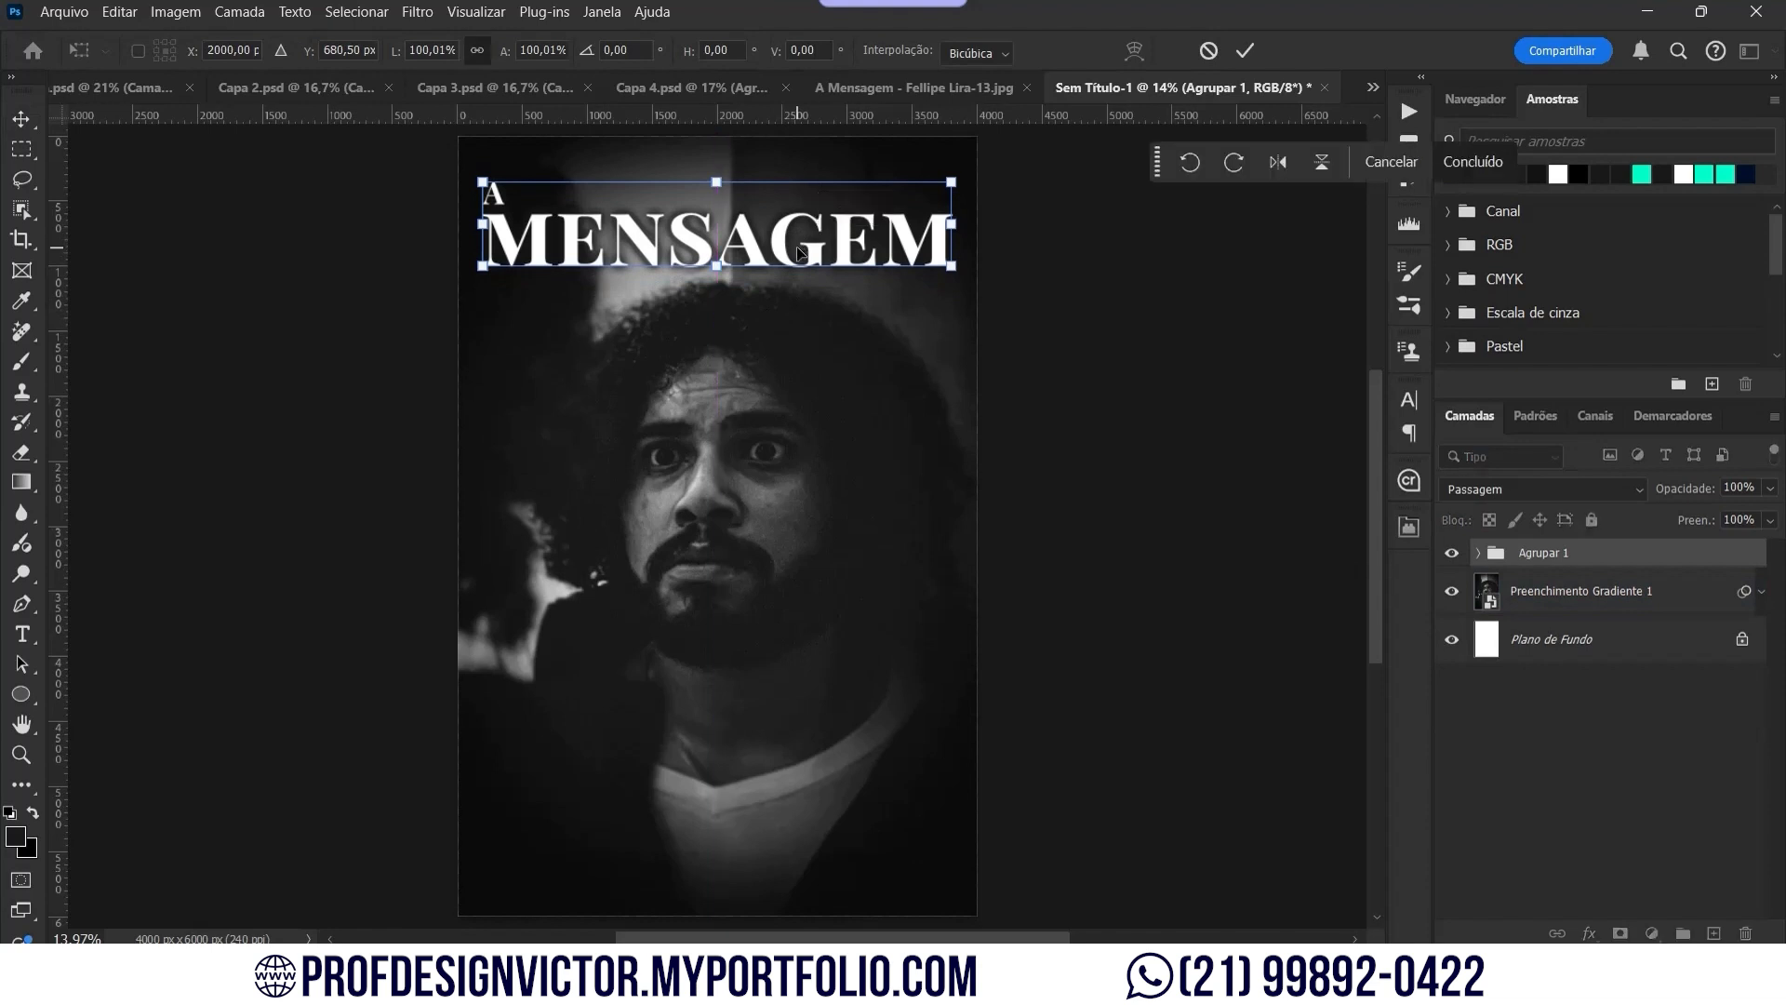
key(Return)
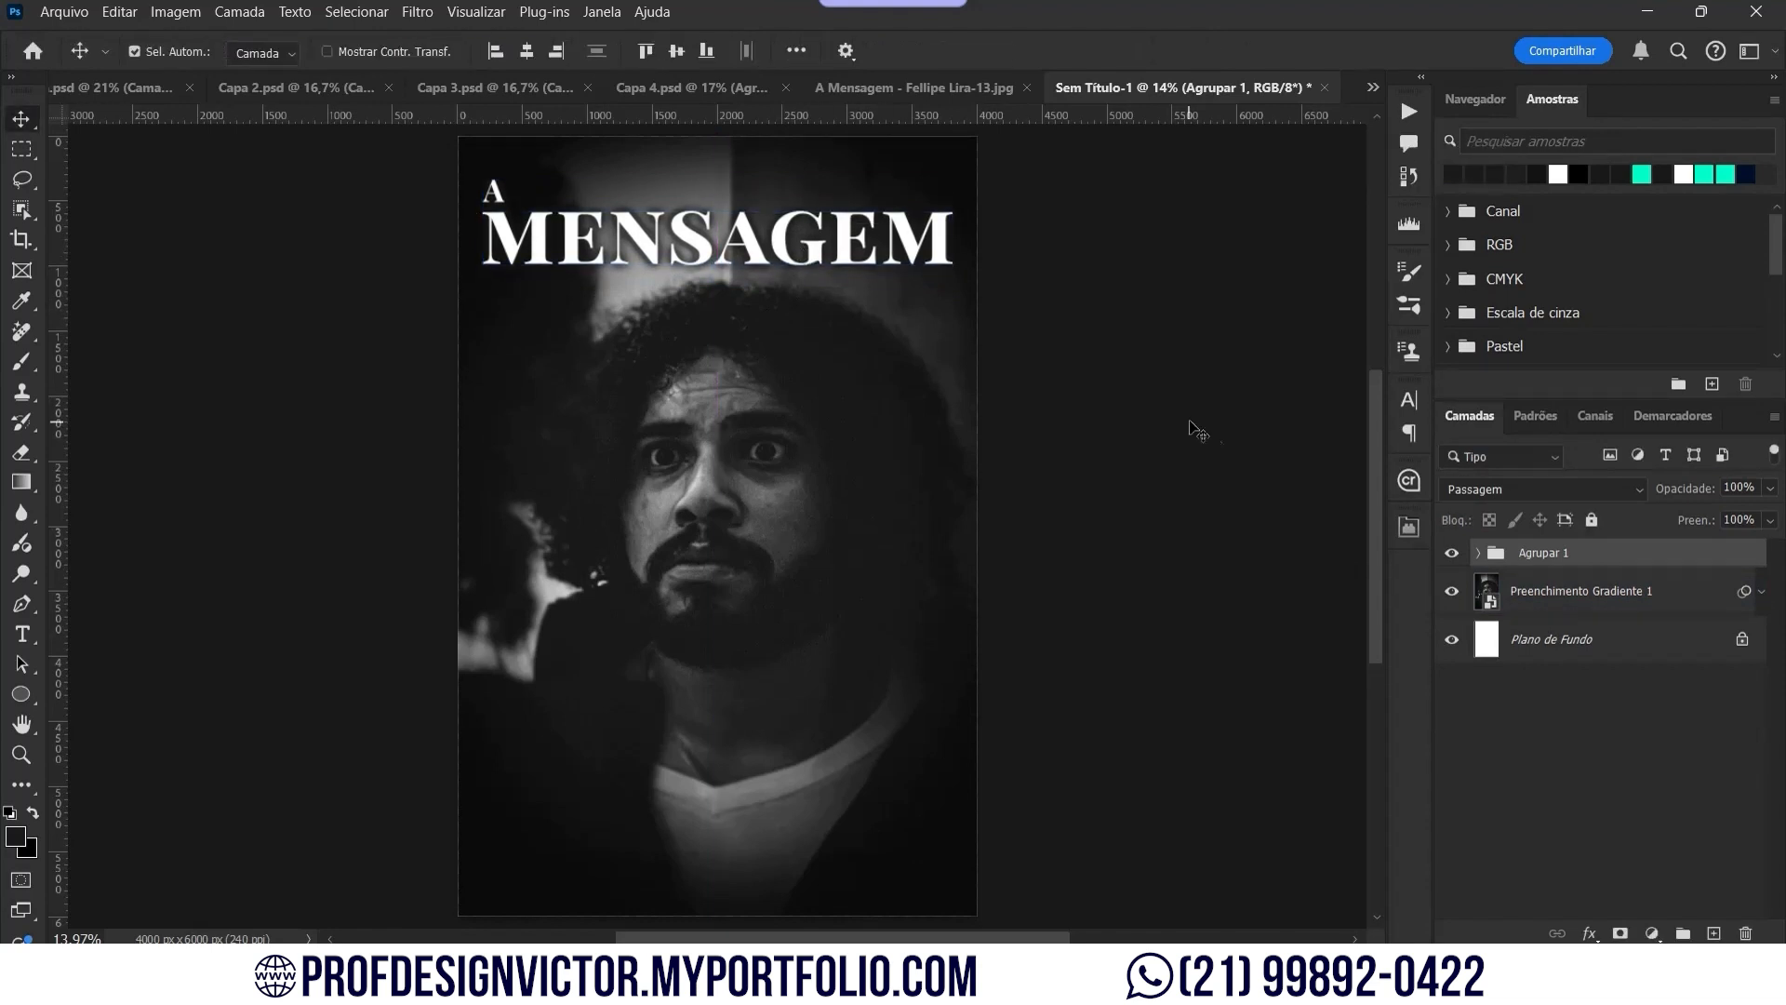
Step: Expand the title group and toggle MENSAGEM's outer glow to compare
click(1478, 553)
click(1761, 641)
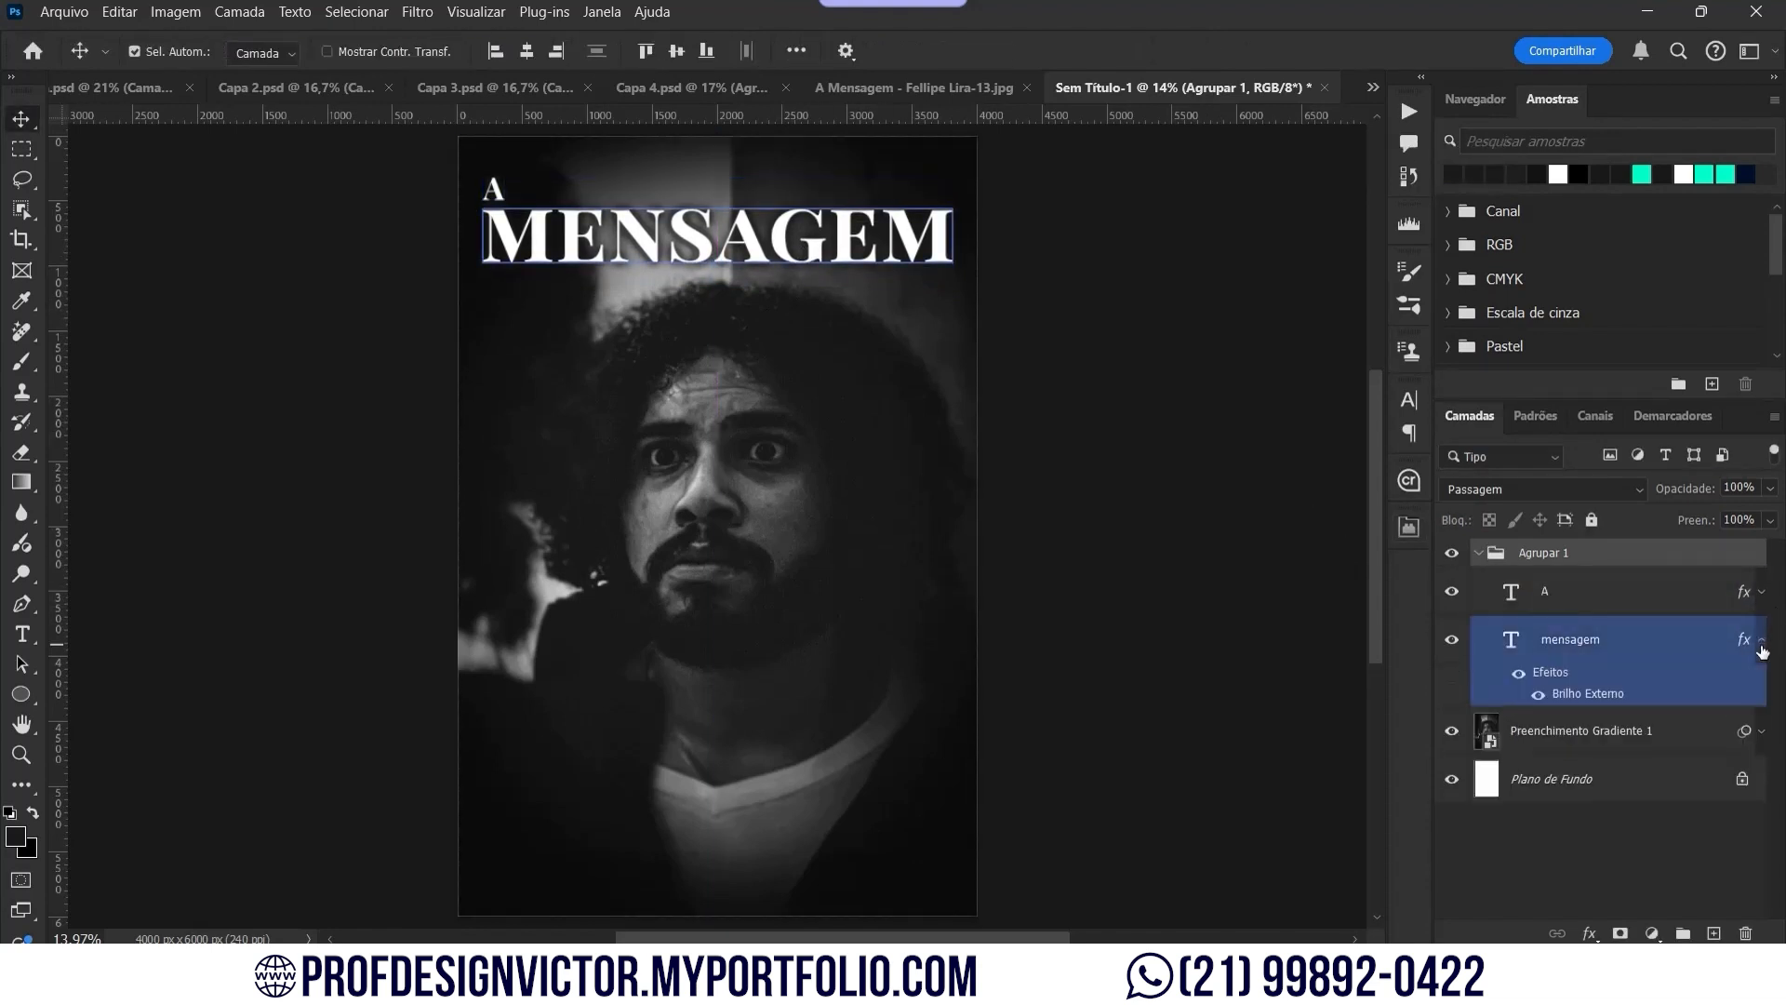
click(1537, 695)
click(1538, 694)
click(1594, 694)
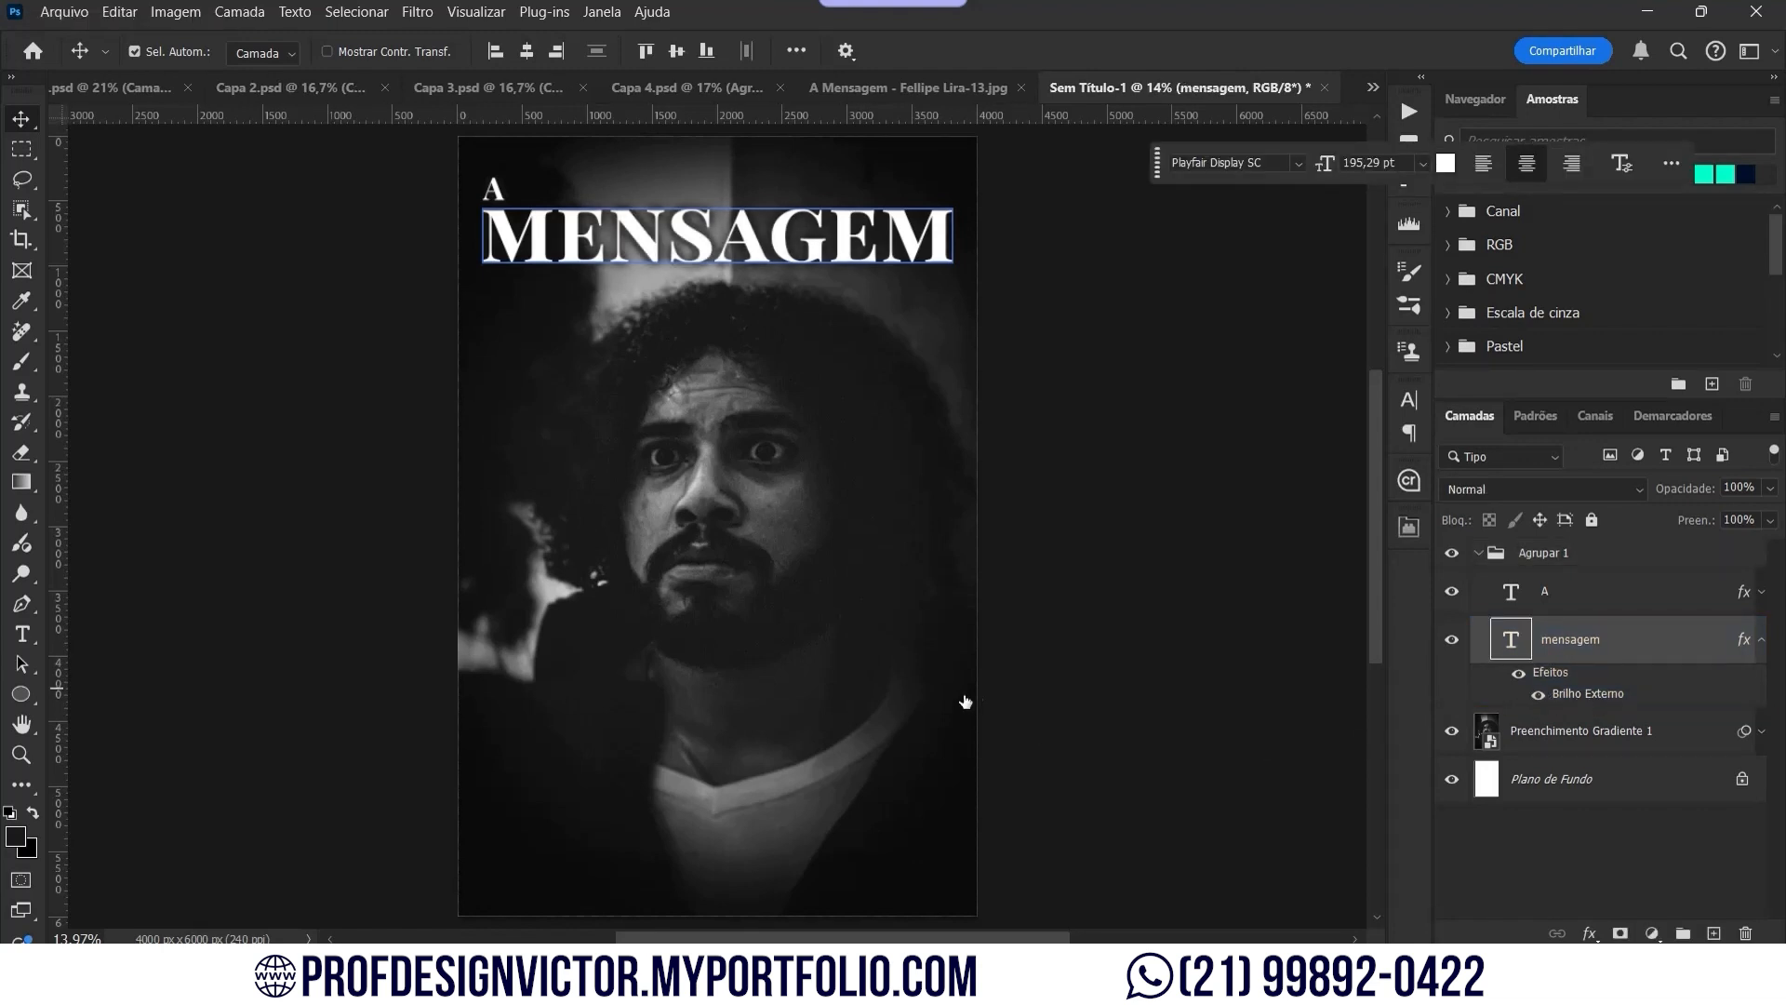
Step: Replace the outer glow with a hard drop shadow with no spread or size
click(825, 670)
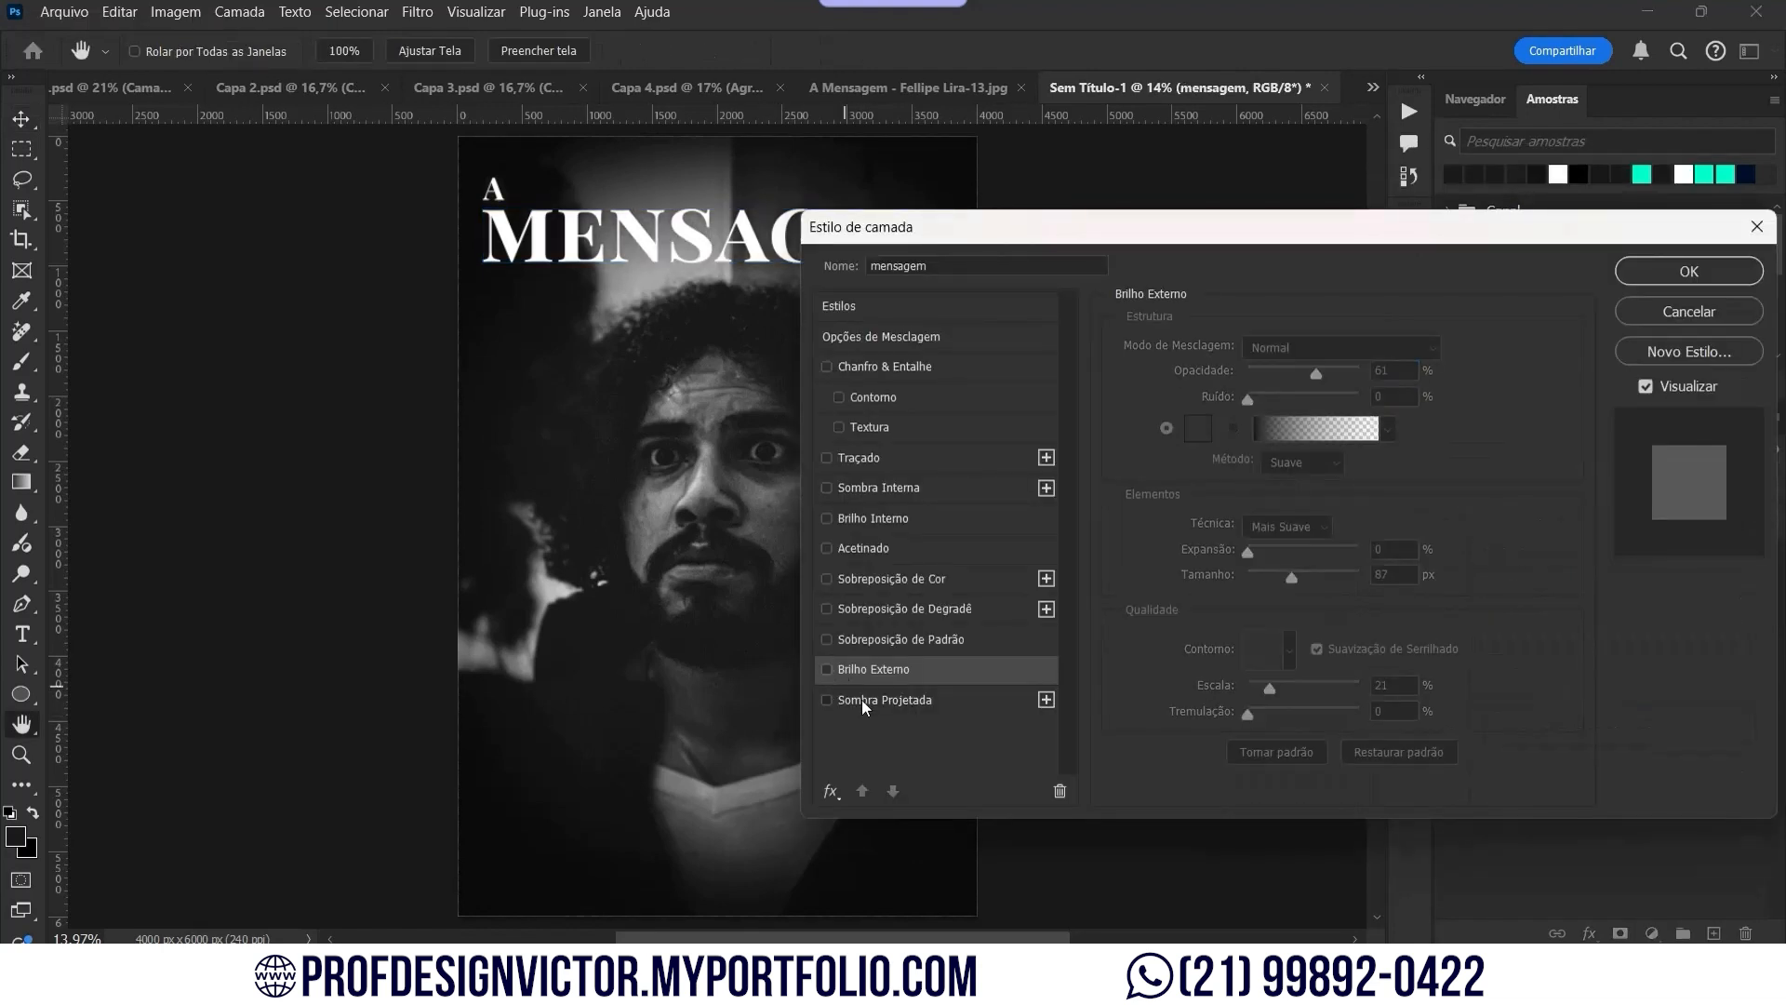
click(862, 699)
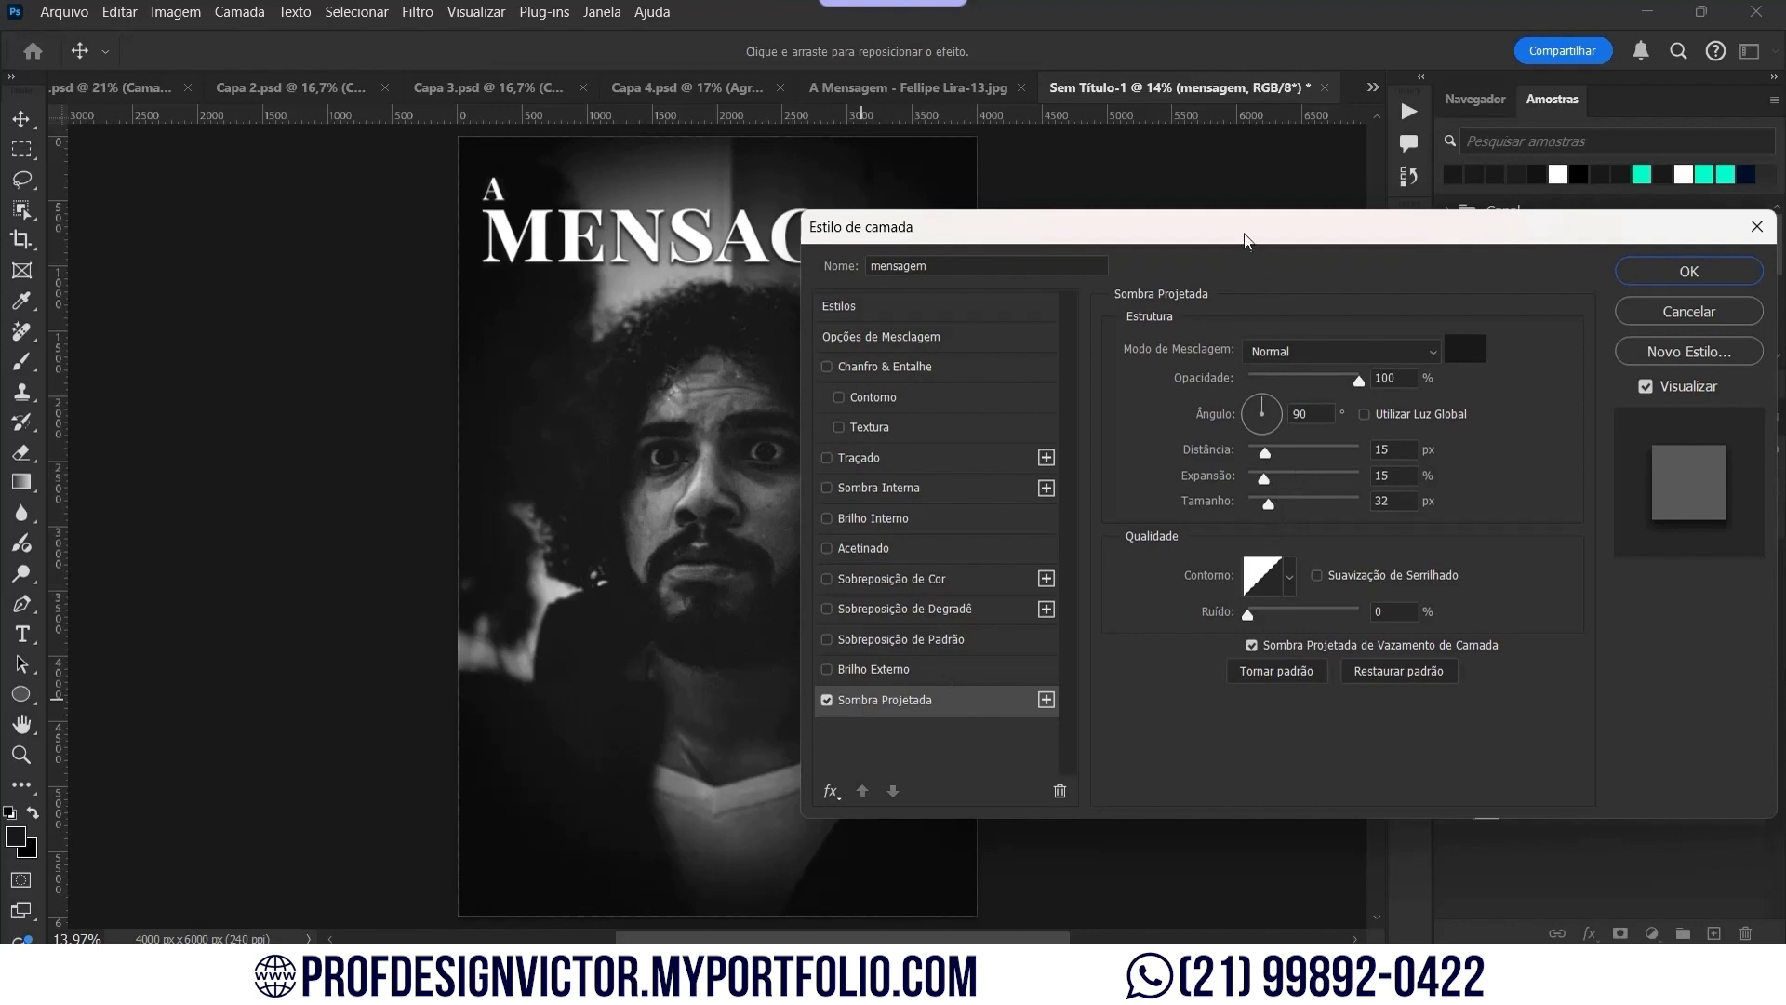
drag(1248, 237, 1457, 229)
mouse_move(1477, 452)
mouse_down()
mouse_move(1458, 472)
mouse_move(1479, 449)
mouse_up()
mouse_move(1464, 474)
mouse_down()
mouse_move(1448, 503)
mouse_move(1484, 456)
mouse_up()
Step: Set the shadow colour to near-black #101010 at 65% opacity
click(1677, 348)
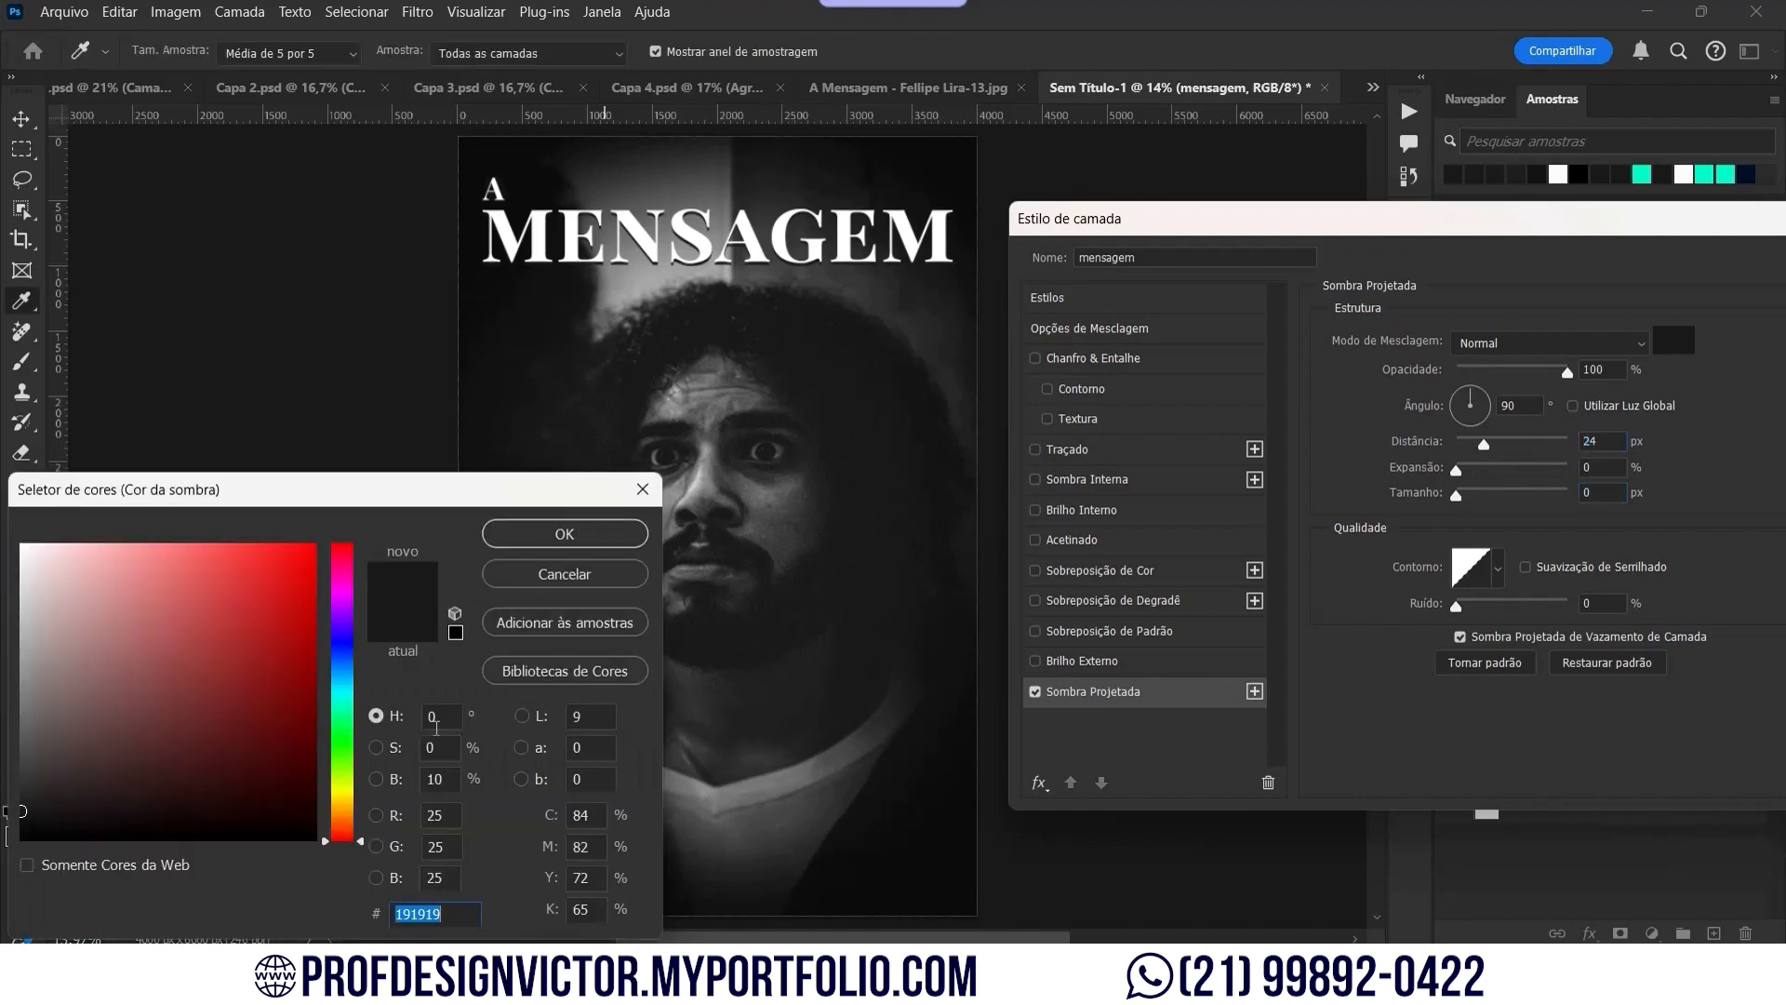
click(23, 823)
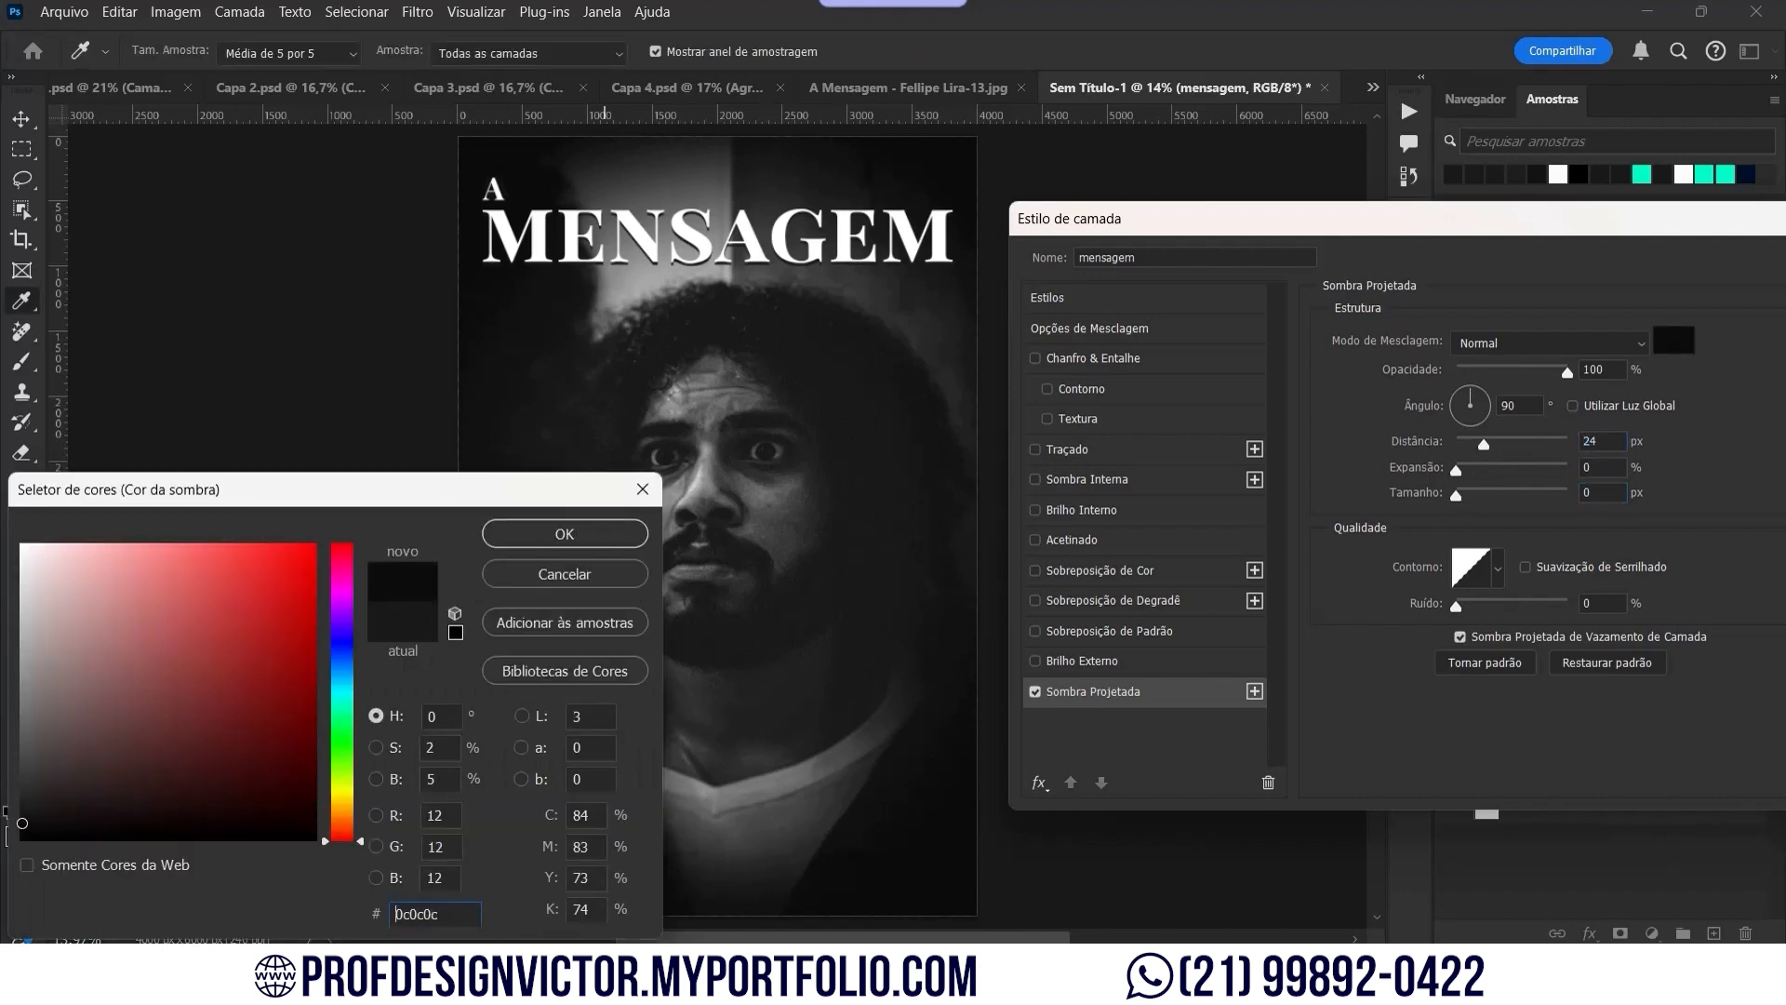
click(537, 535)
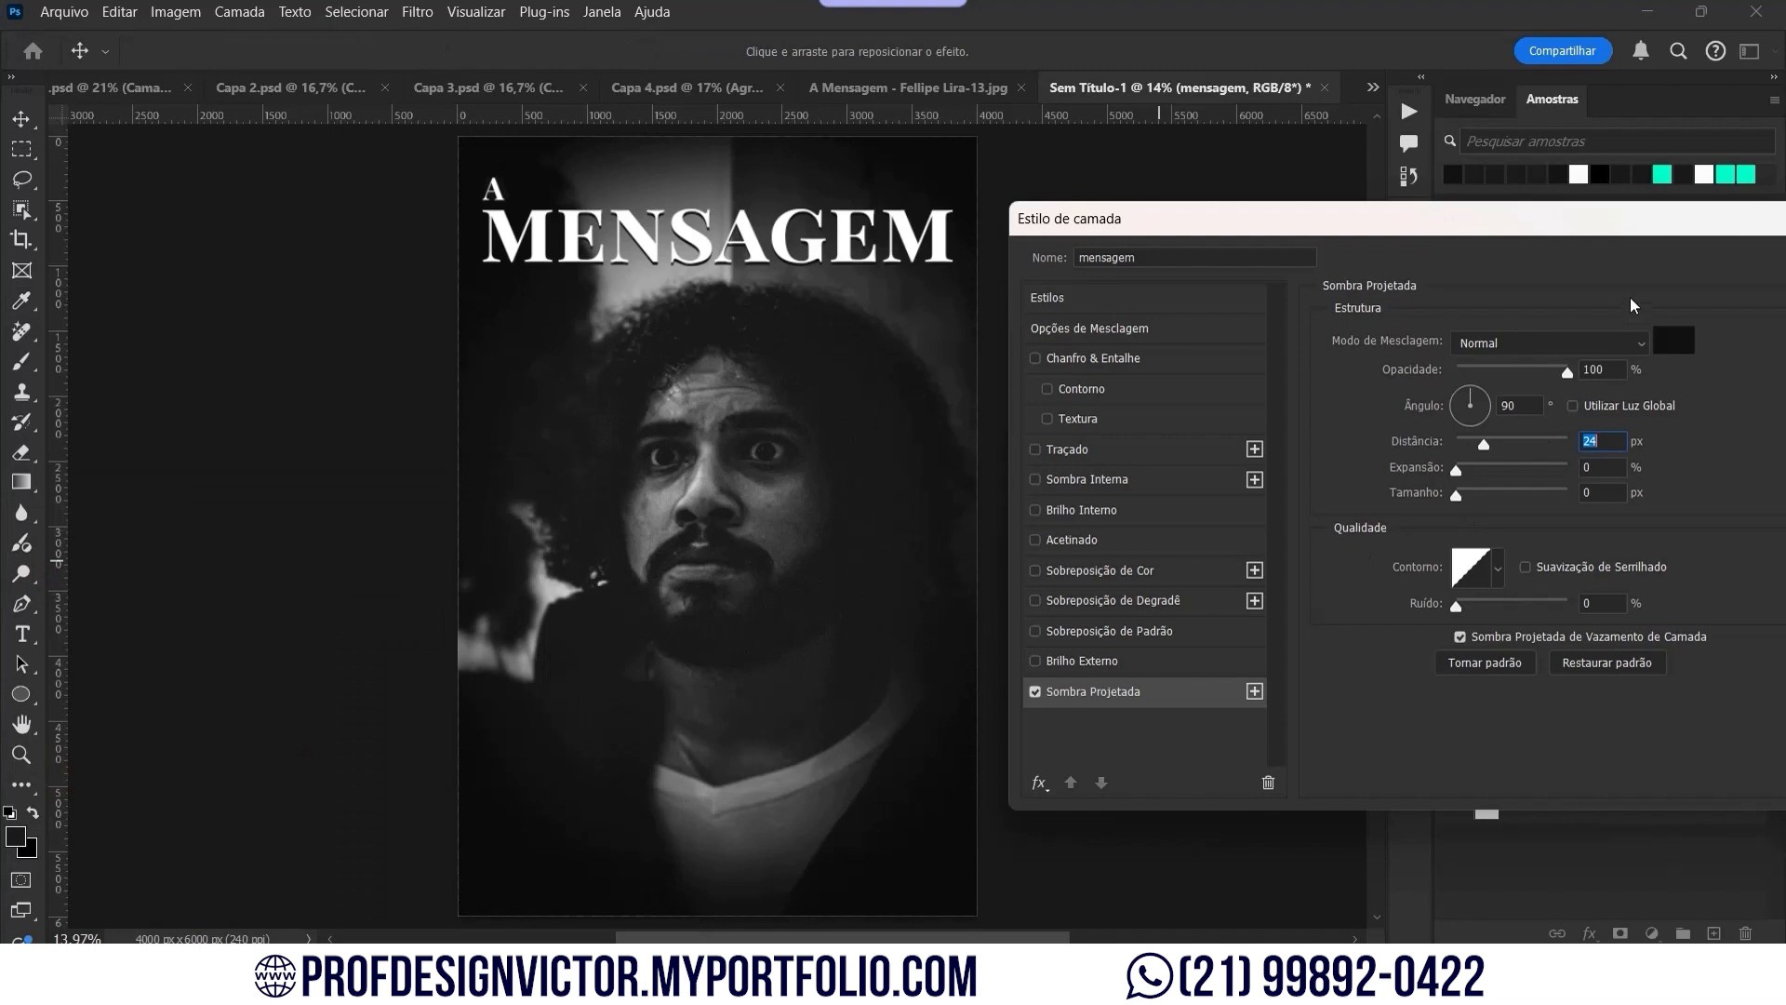
drag(1567, 371, 1534, 376)
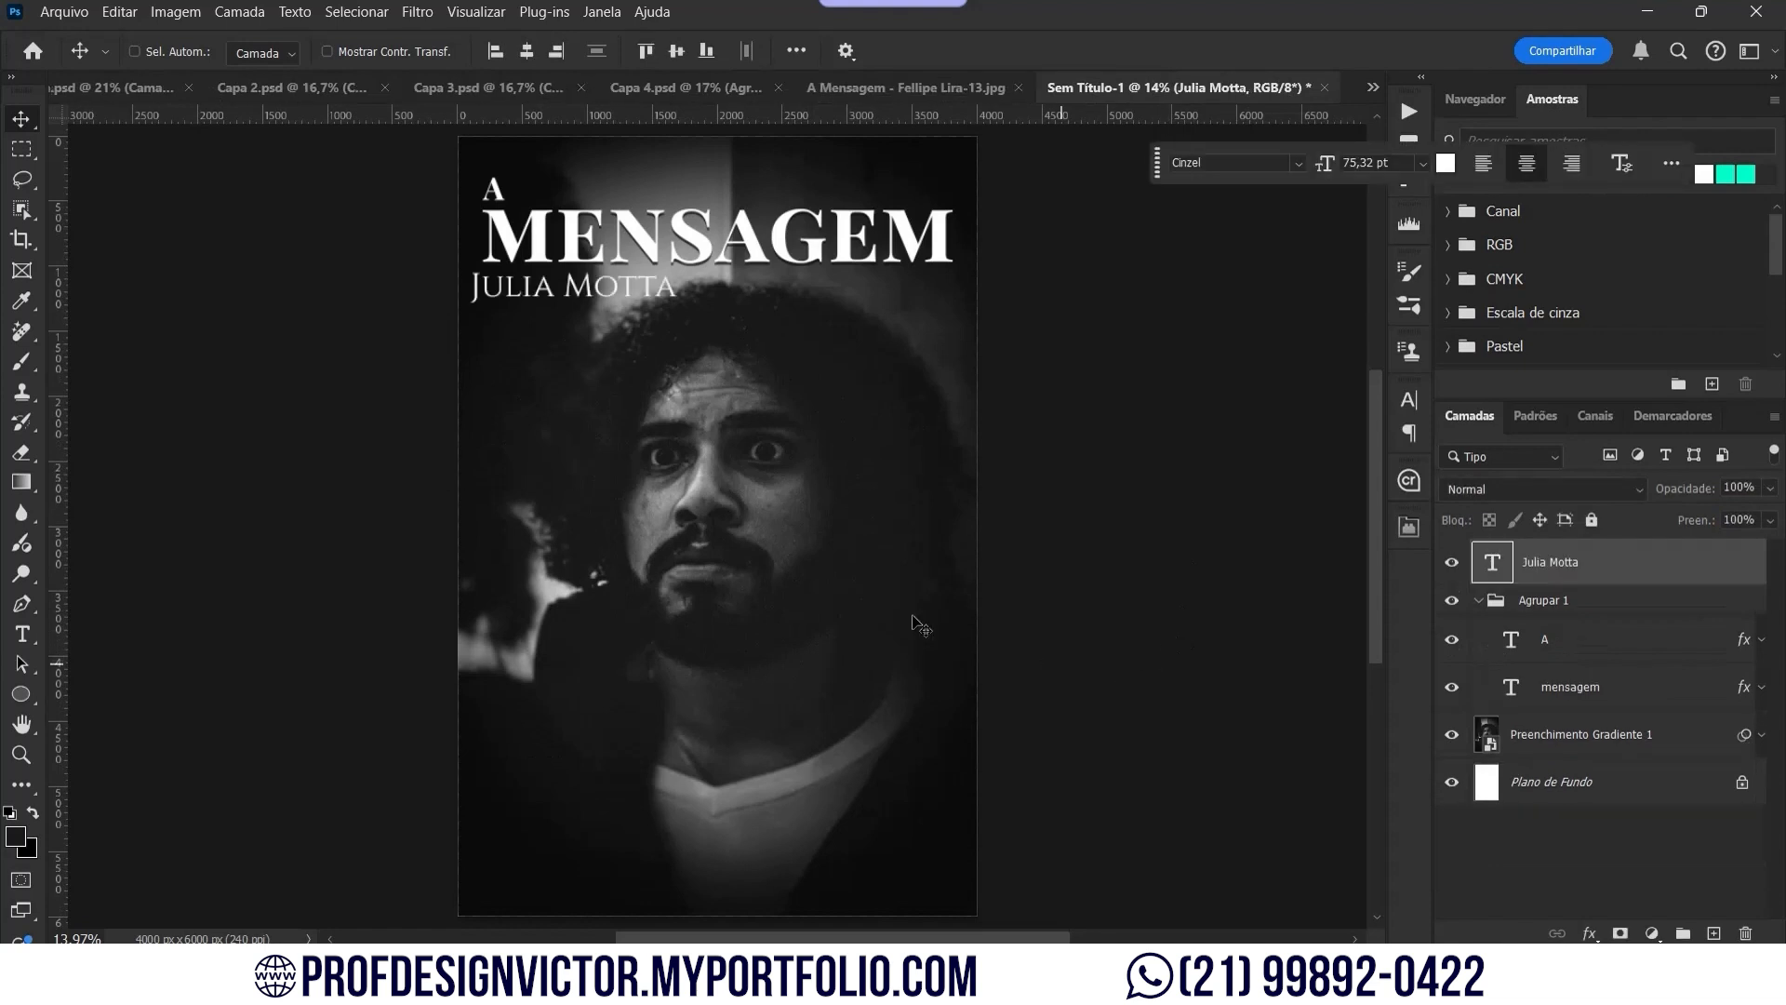
Step: Move the director's name to the cover bottom and retype a duplicate as 'UM FILME DE'
key(ctrl+t)
drag(635, 294, 622, 845)
key(Return)
double_click(623, 846)
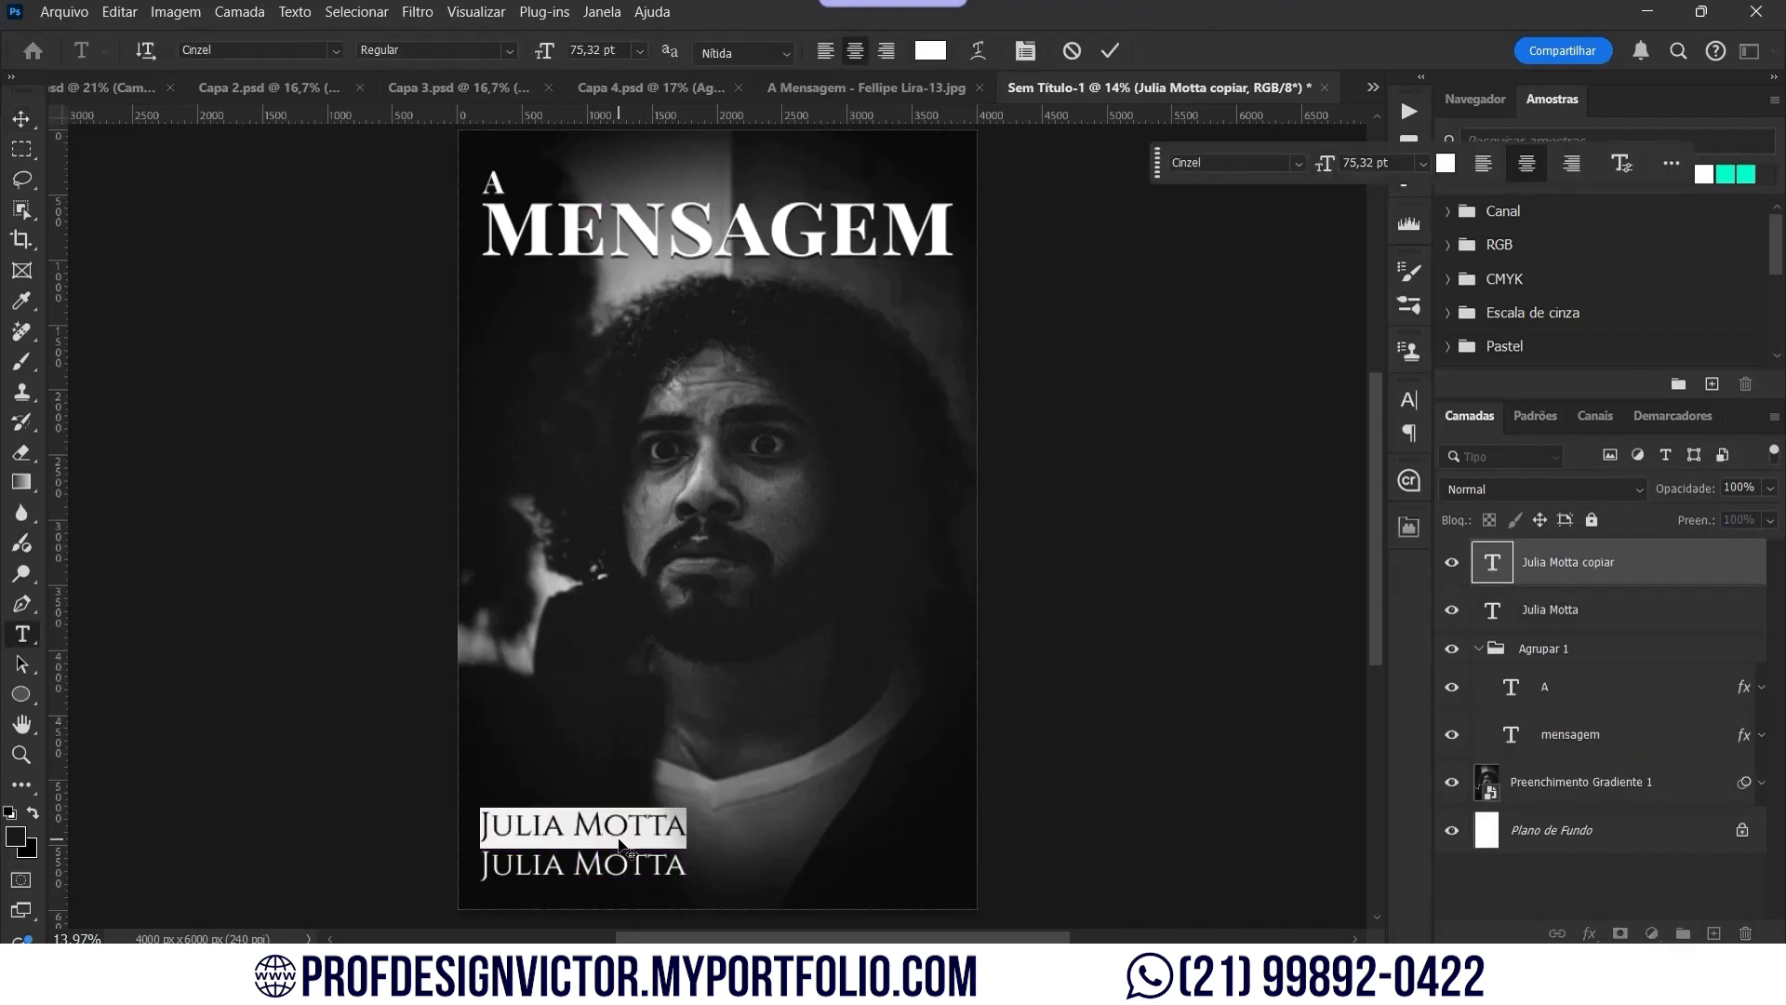
text(UM FILME DE)
key(ctrl+a)
click(1410, 399)
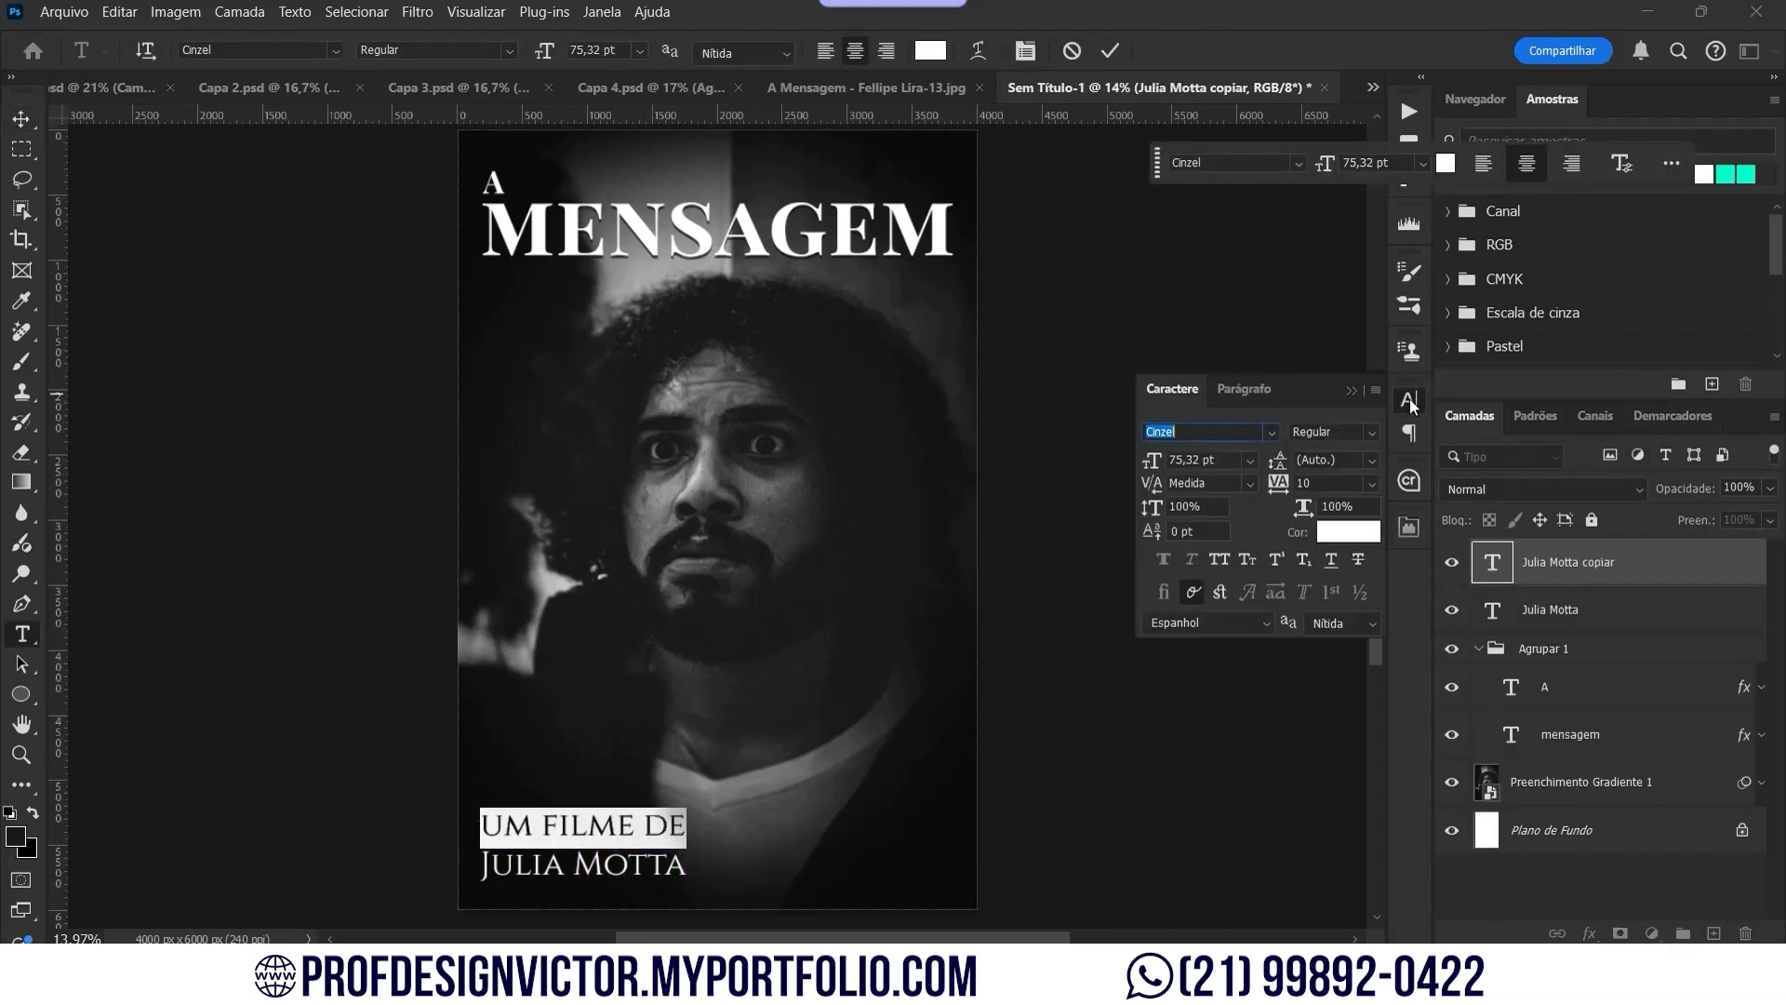
click(18, 120)
Step: Shrink 'UM FILME DE' to about 41% and place it just above the director's name
scroll(593, 884, up, 9)
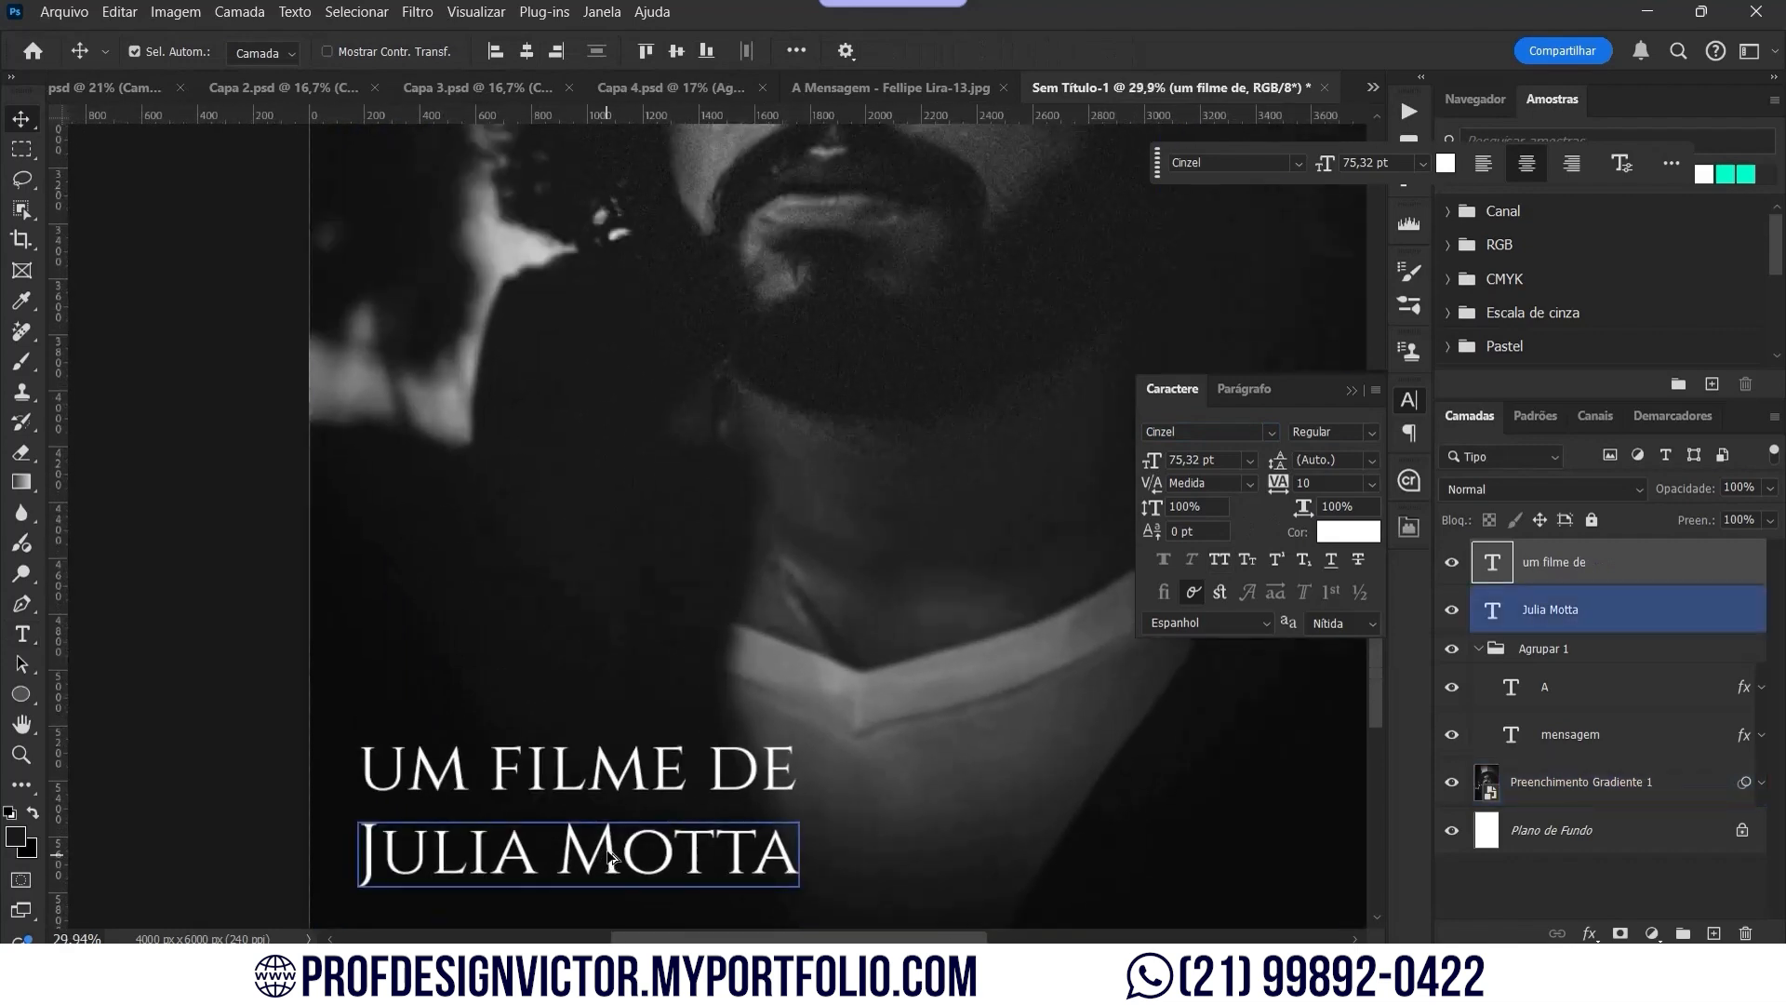
scroll(630, 761, down, 3)
key(ctrl+t)
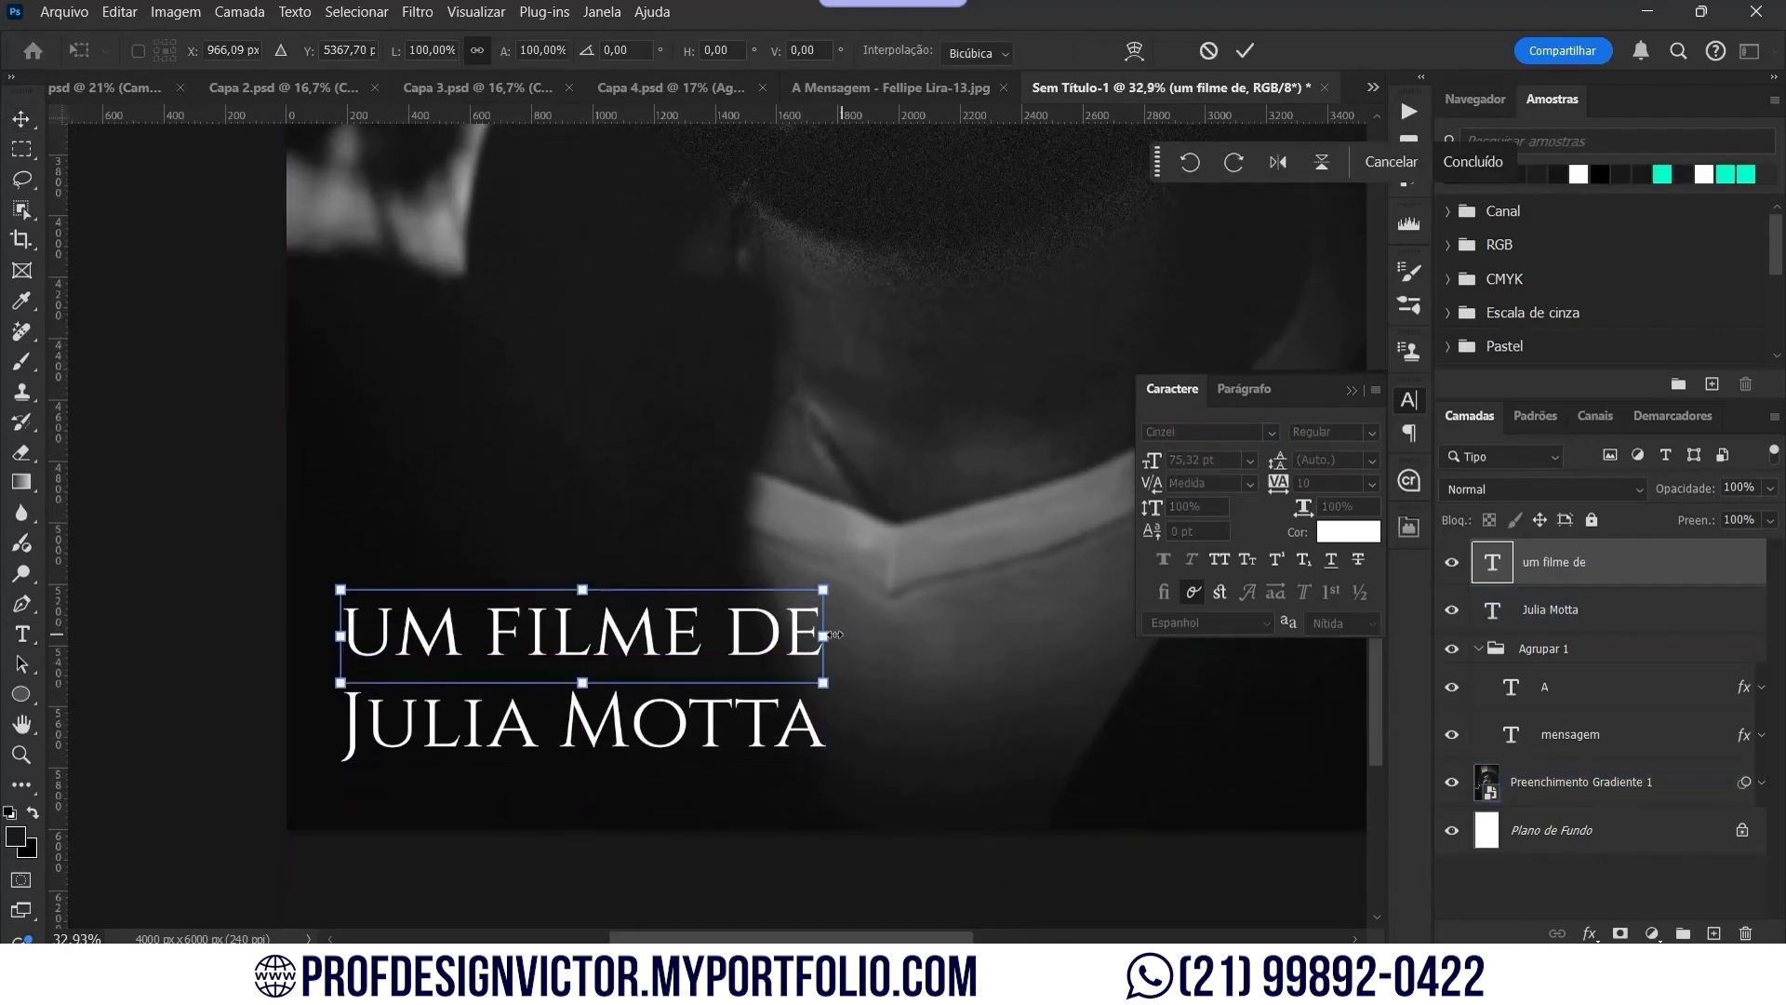
drag(833, 634, 631, 634)
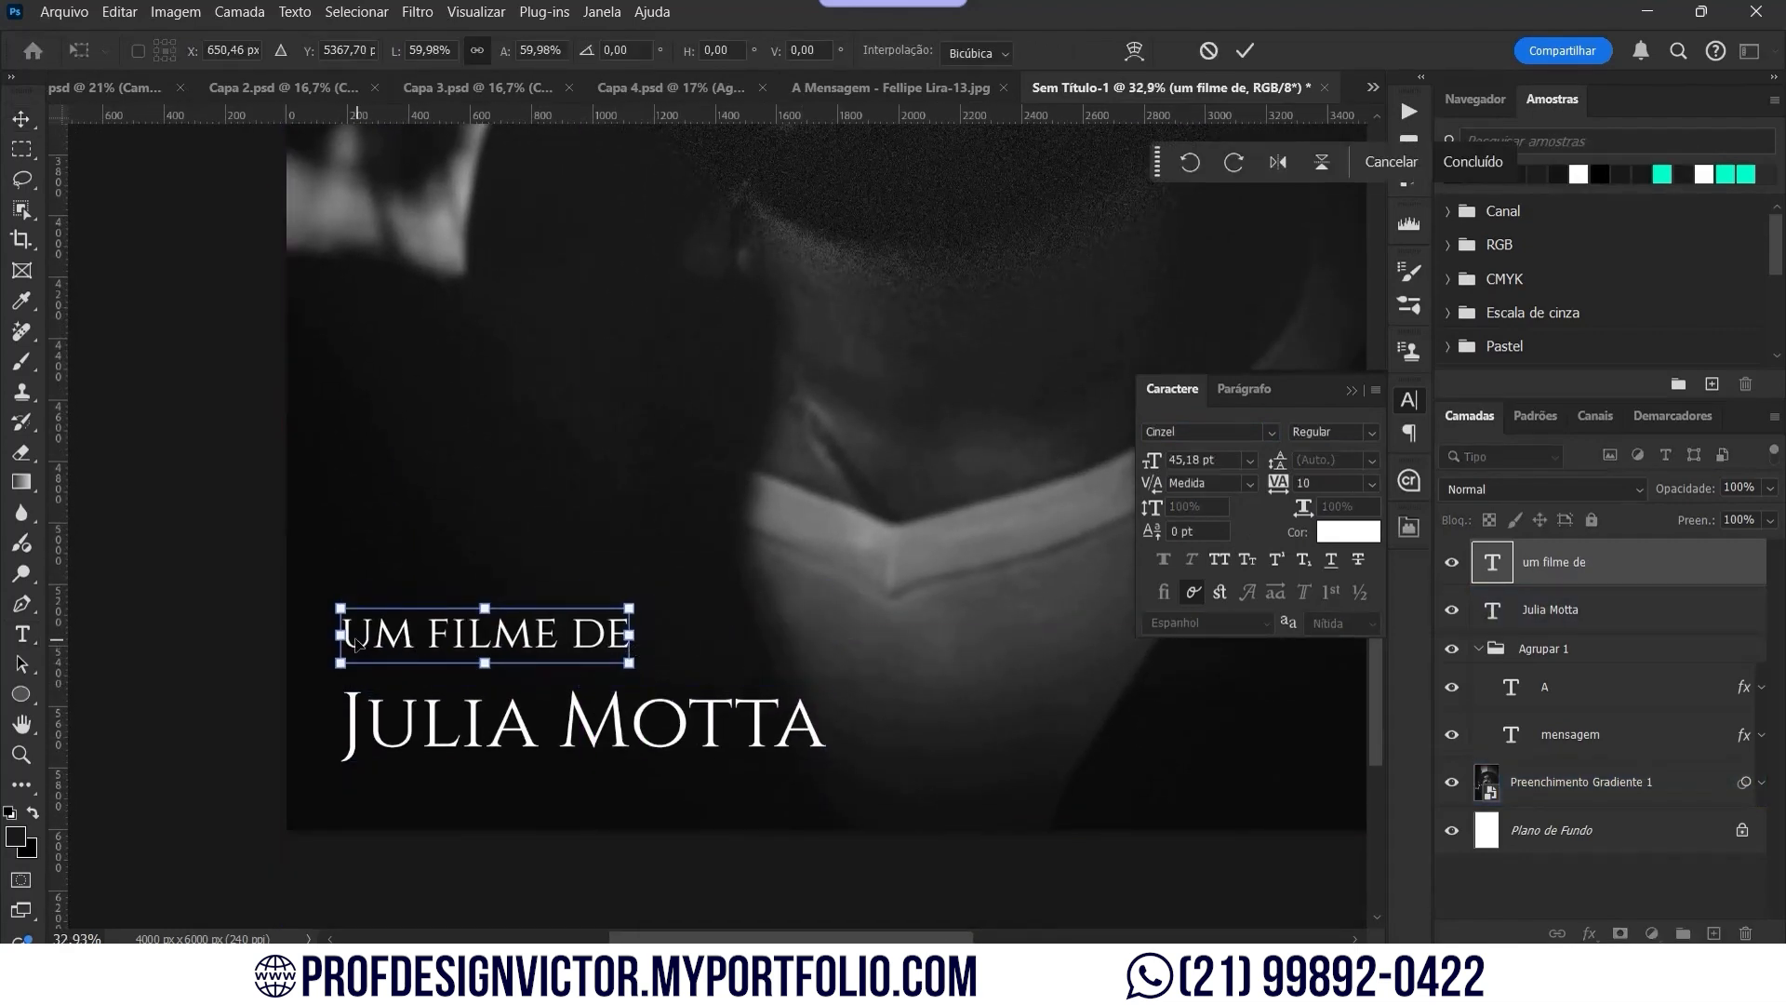
drag(341, 636, 340, 637)
drag(339, 637, 339, 637)
key(Return)
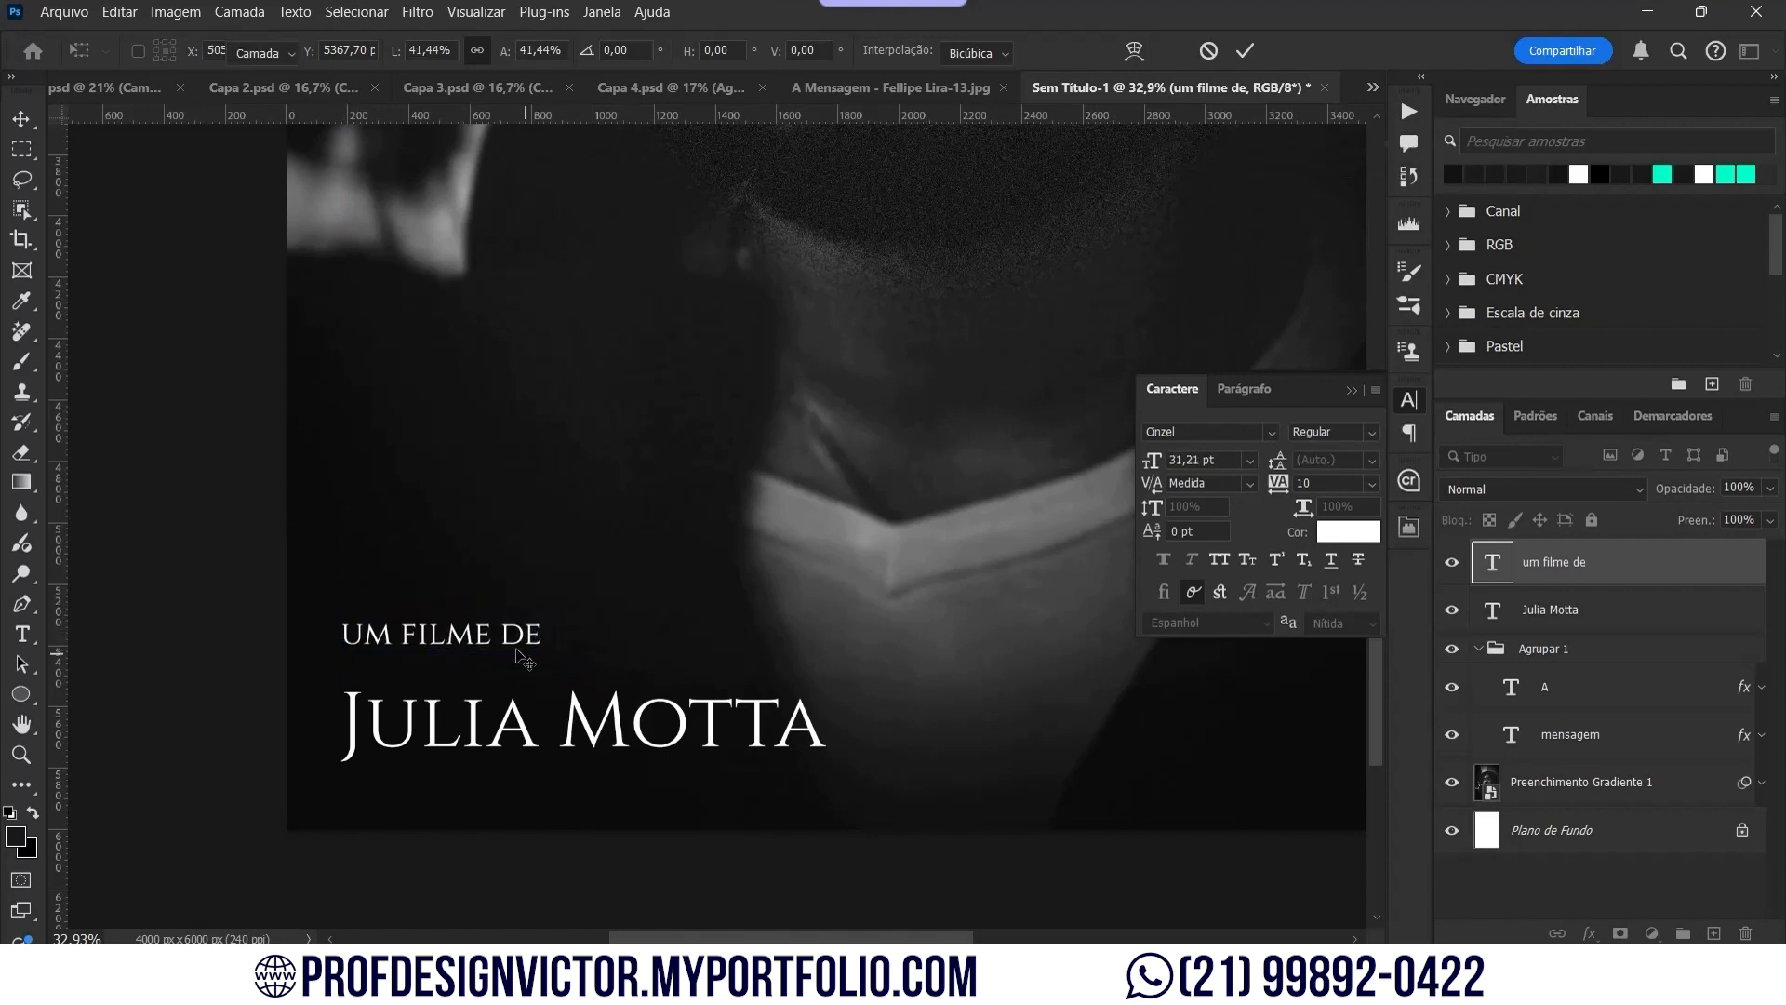
drag(523, 659, 524, 691)
key(Return)
Step: Use a vertical guide to align the credits, slightly shrink 'UM FILME DE', then hide guides
click(403, 728)
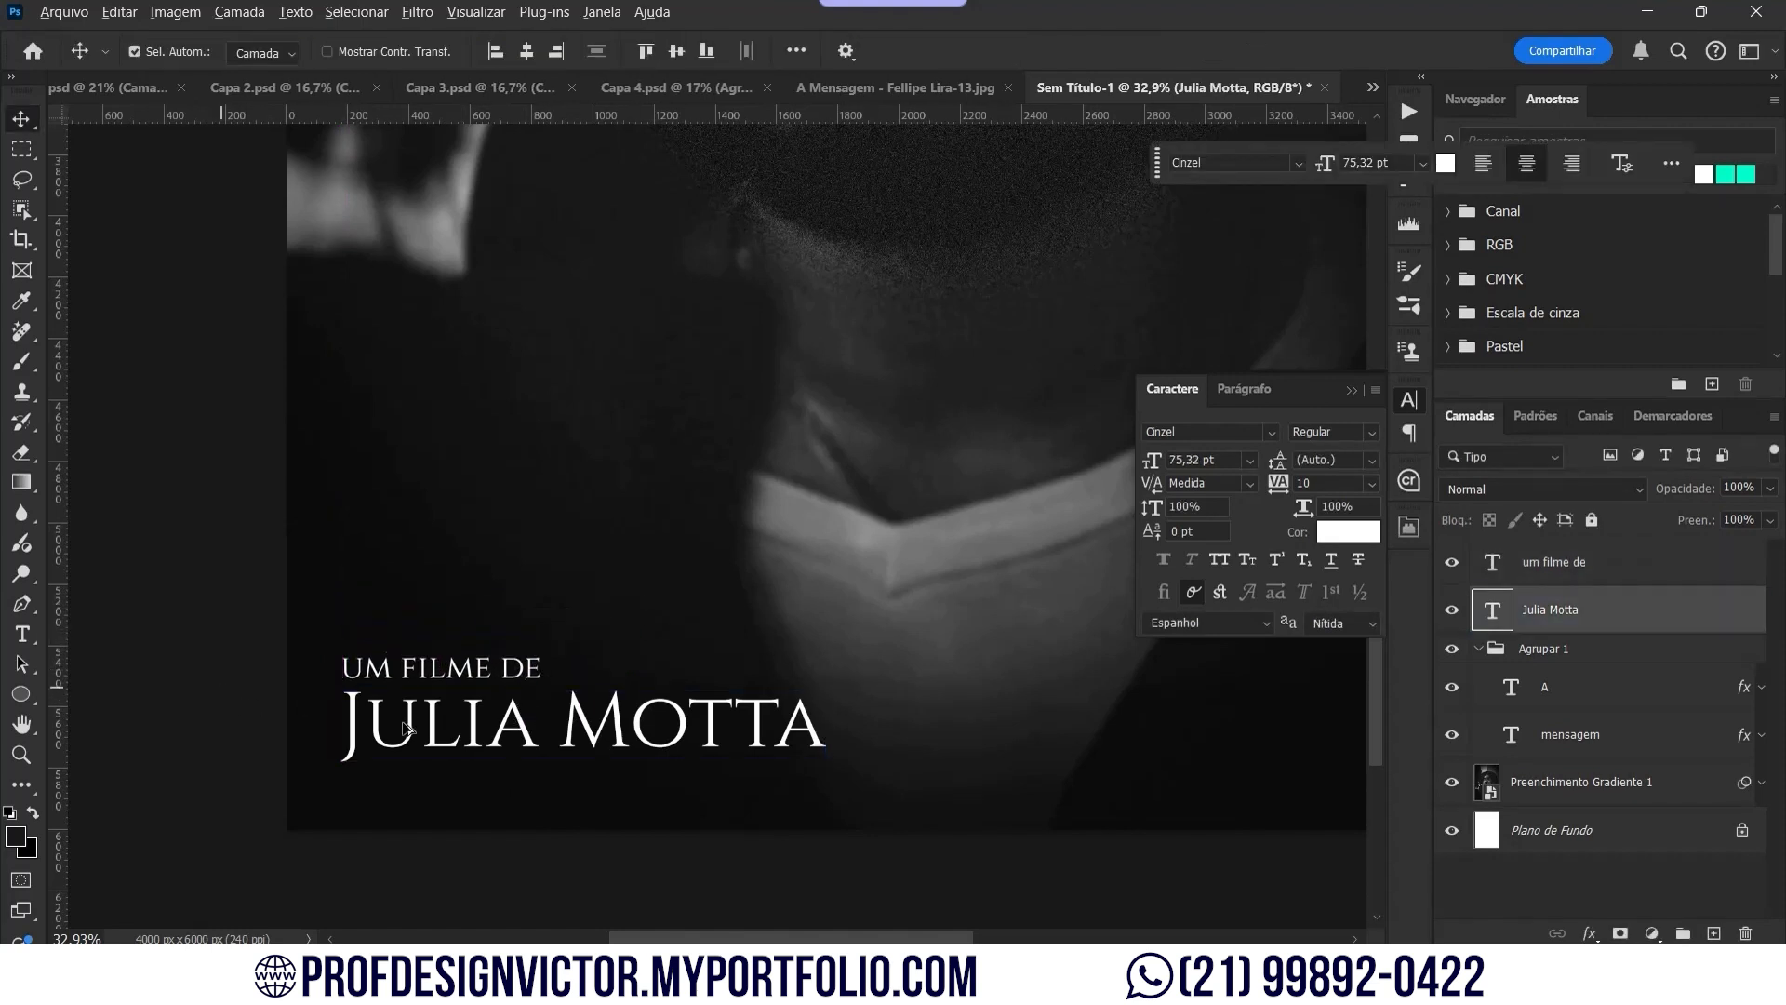
scroll(402, 728, up, 2)
drag(56, 612, 602, 769)
click(524, 646)
scroll(509, 614, down, 1)
scroll(473, 610, up, 4)
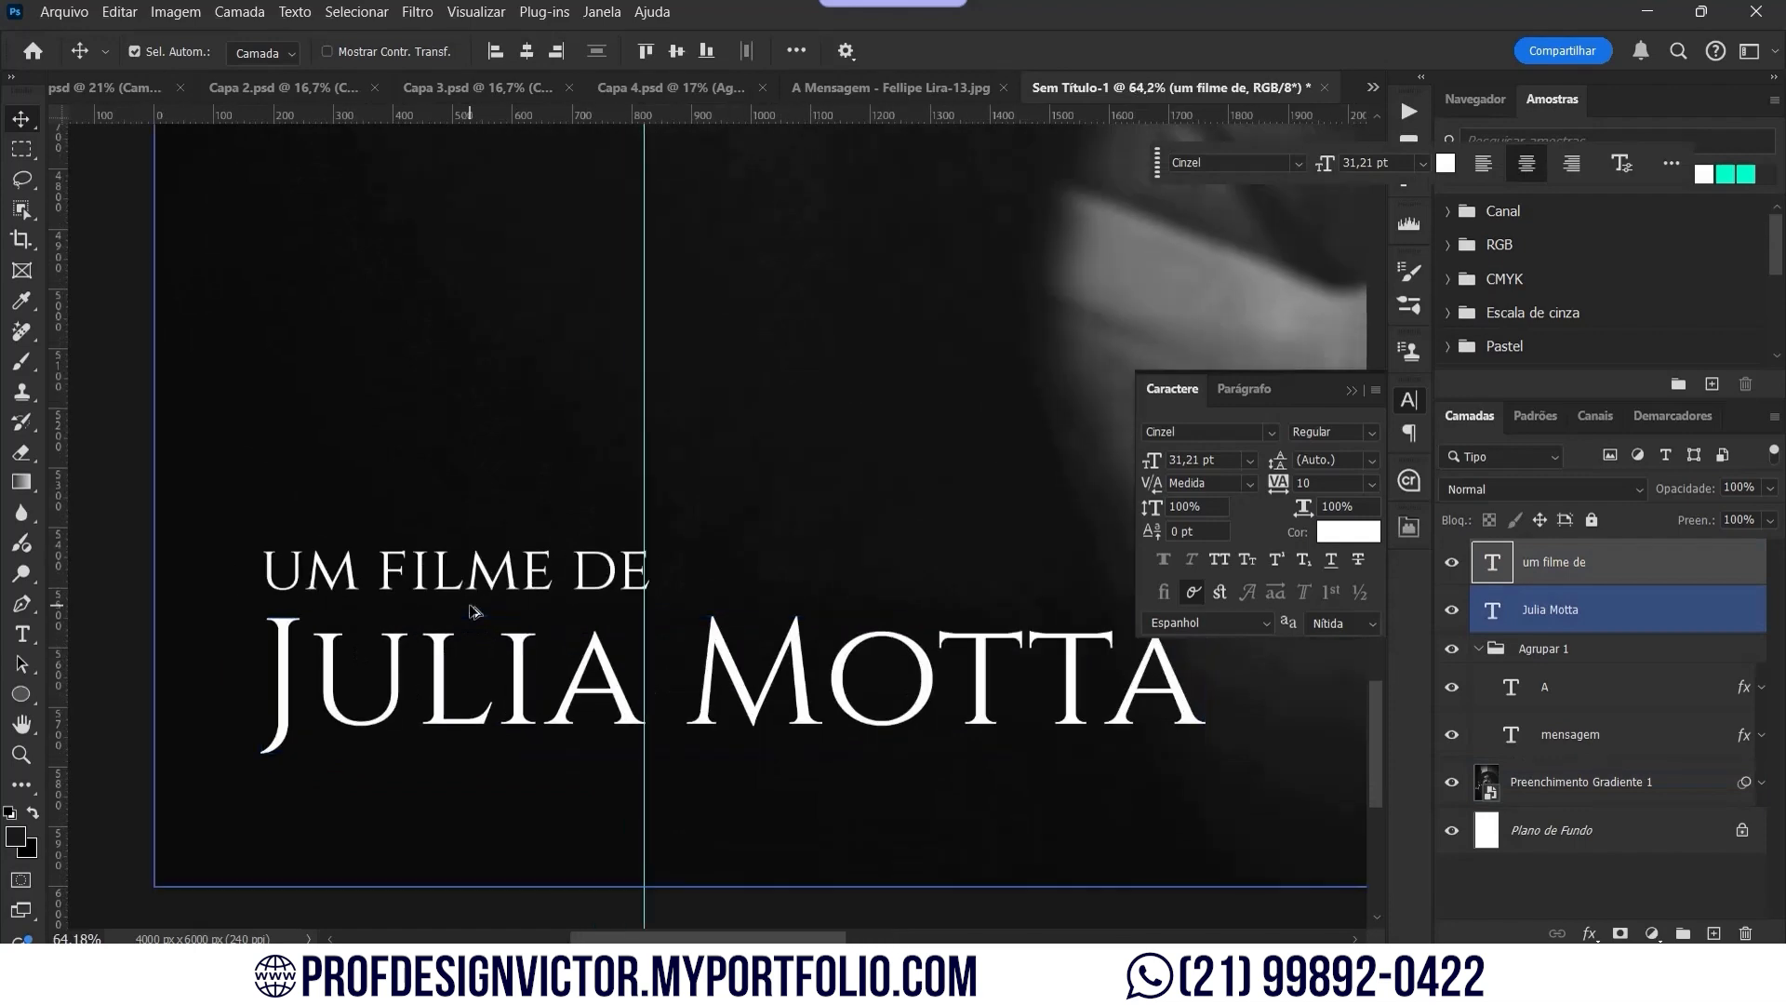
key(ctrl+t)
drag(738, 599, 728, 611)
key(Return)
key(ctrl+0)
key(ctrl+;)
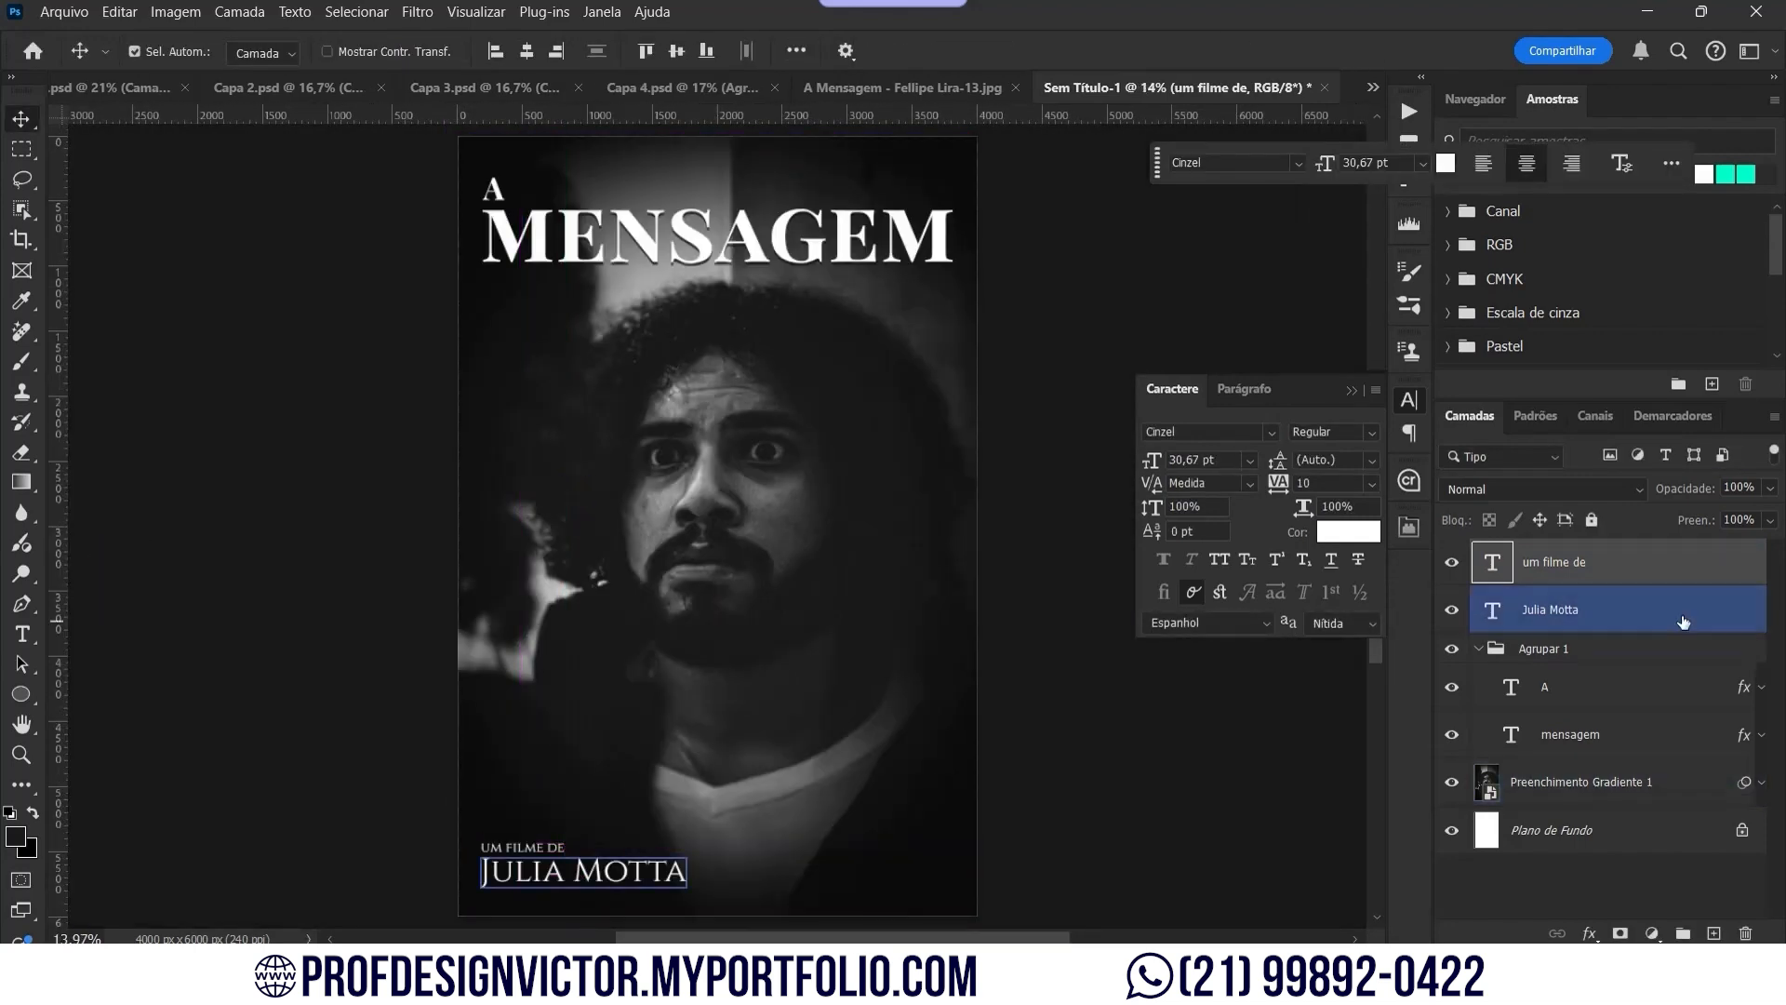
Step: Duplicate both credit lines and place the copy on the right side of the cover
shift+click(1683, 618)
key(ctrl+j)
key(ctrl+t)
drag(623, 872, 889, 893)
click(1492, 610)
double_click(1492, 612)
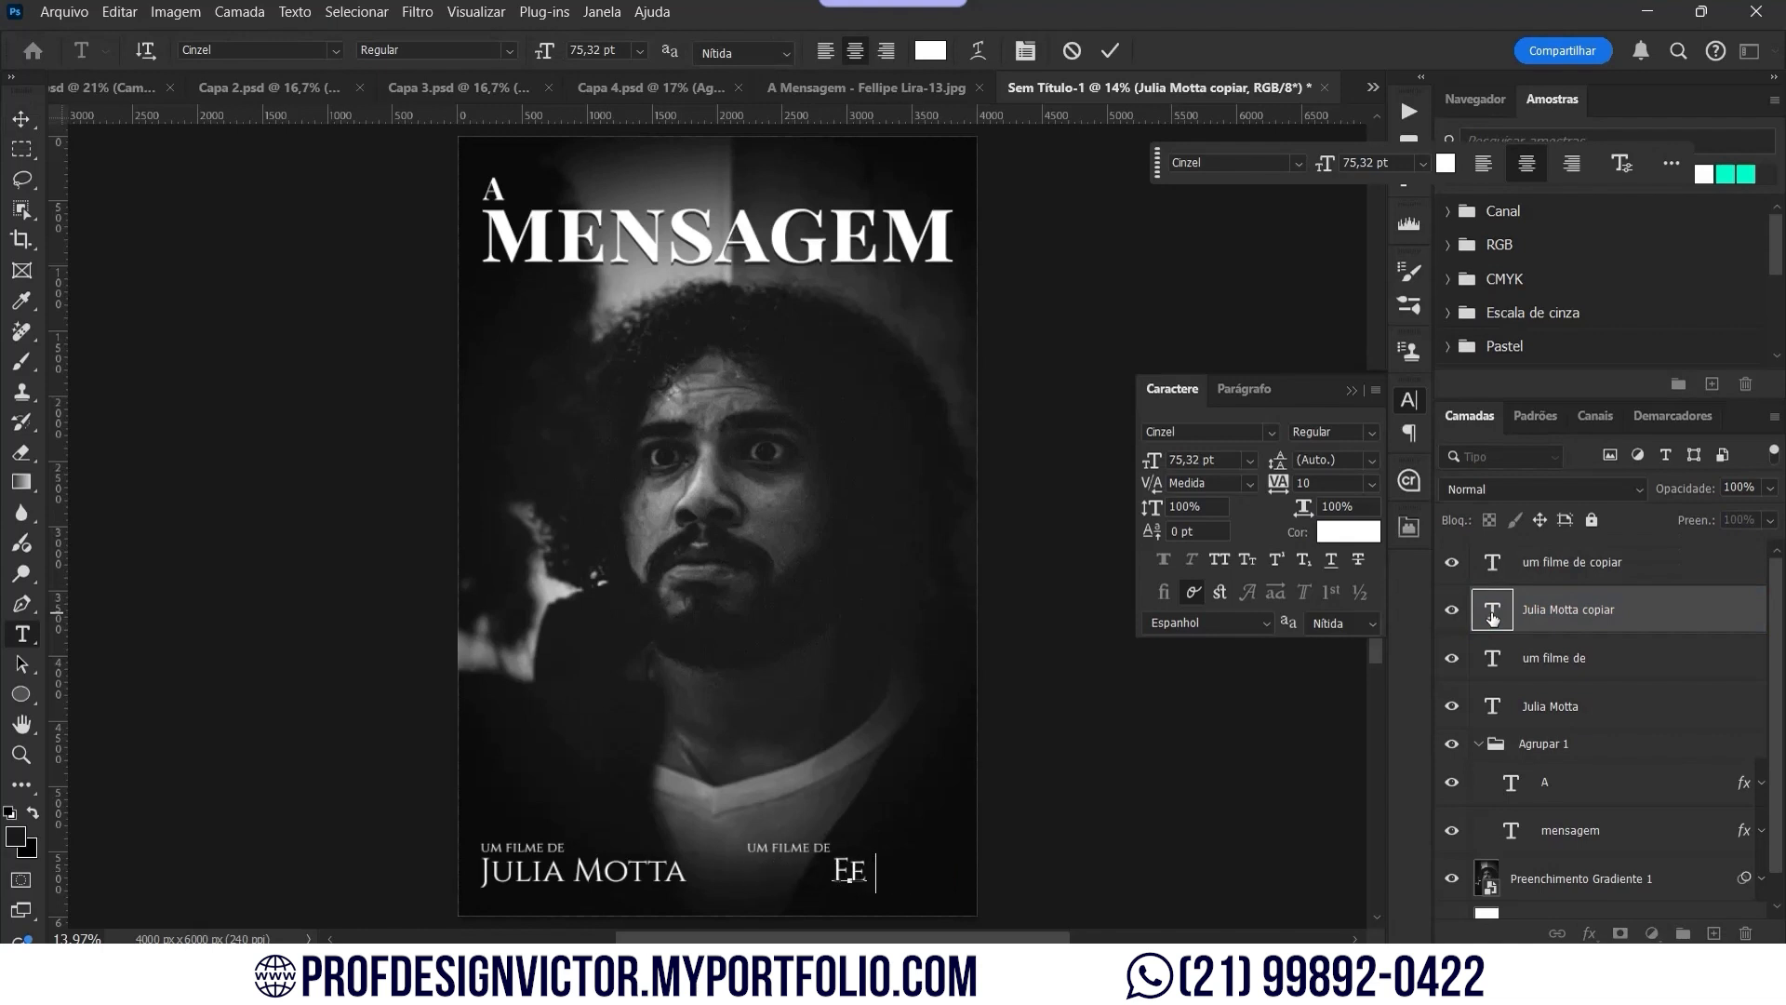
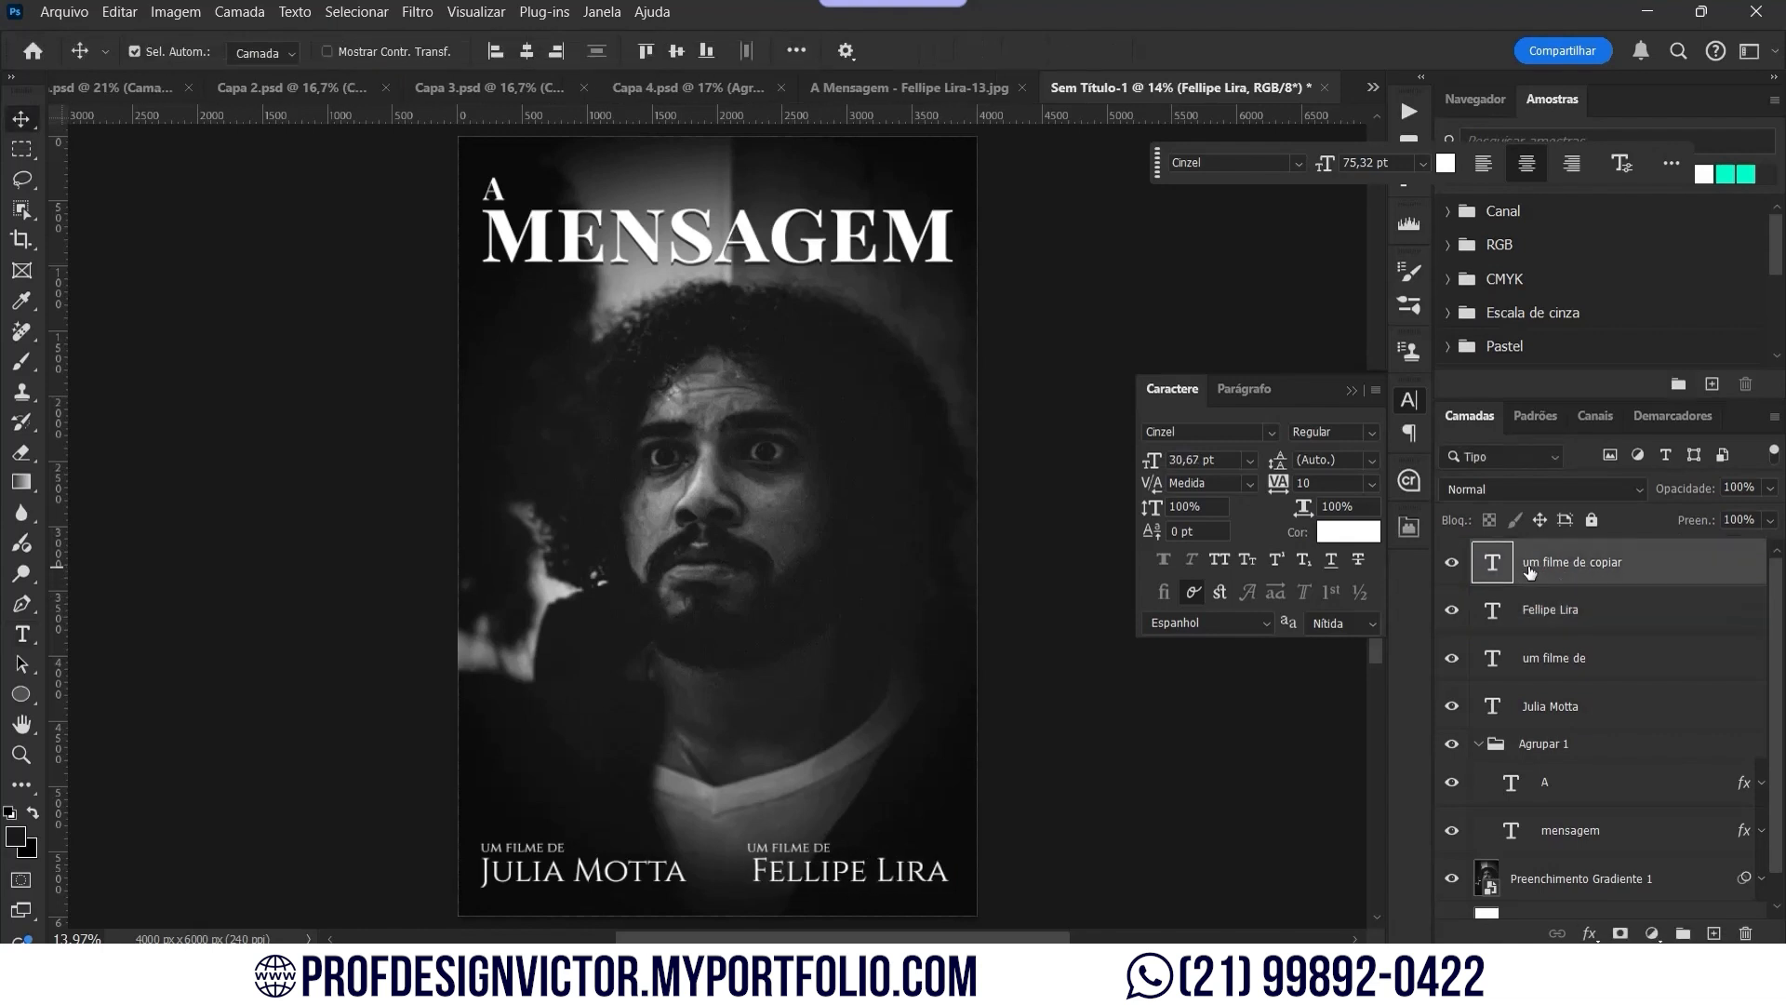
click(796, 50)
click(879, 263)
click(865, 284)
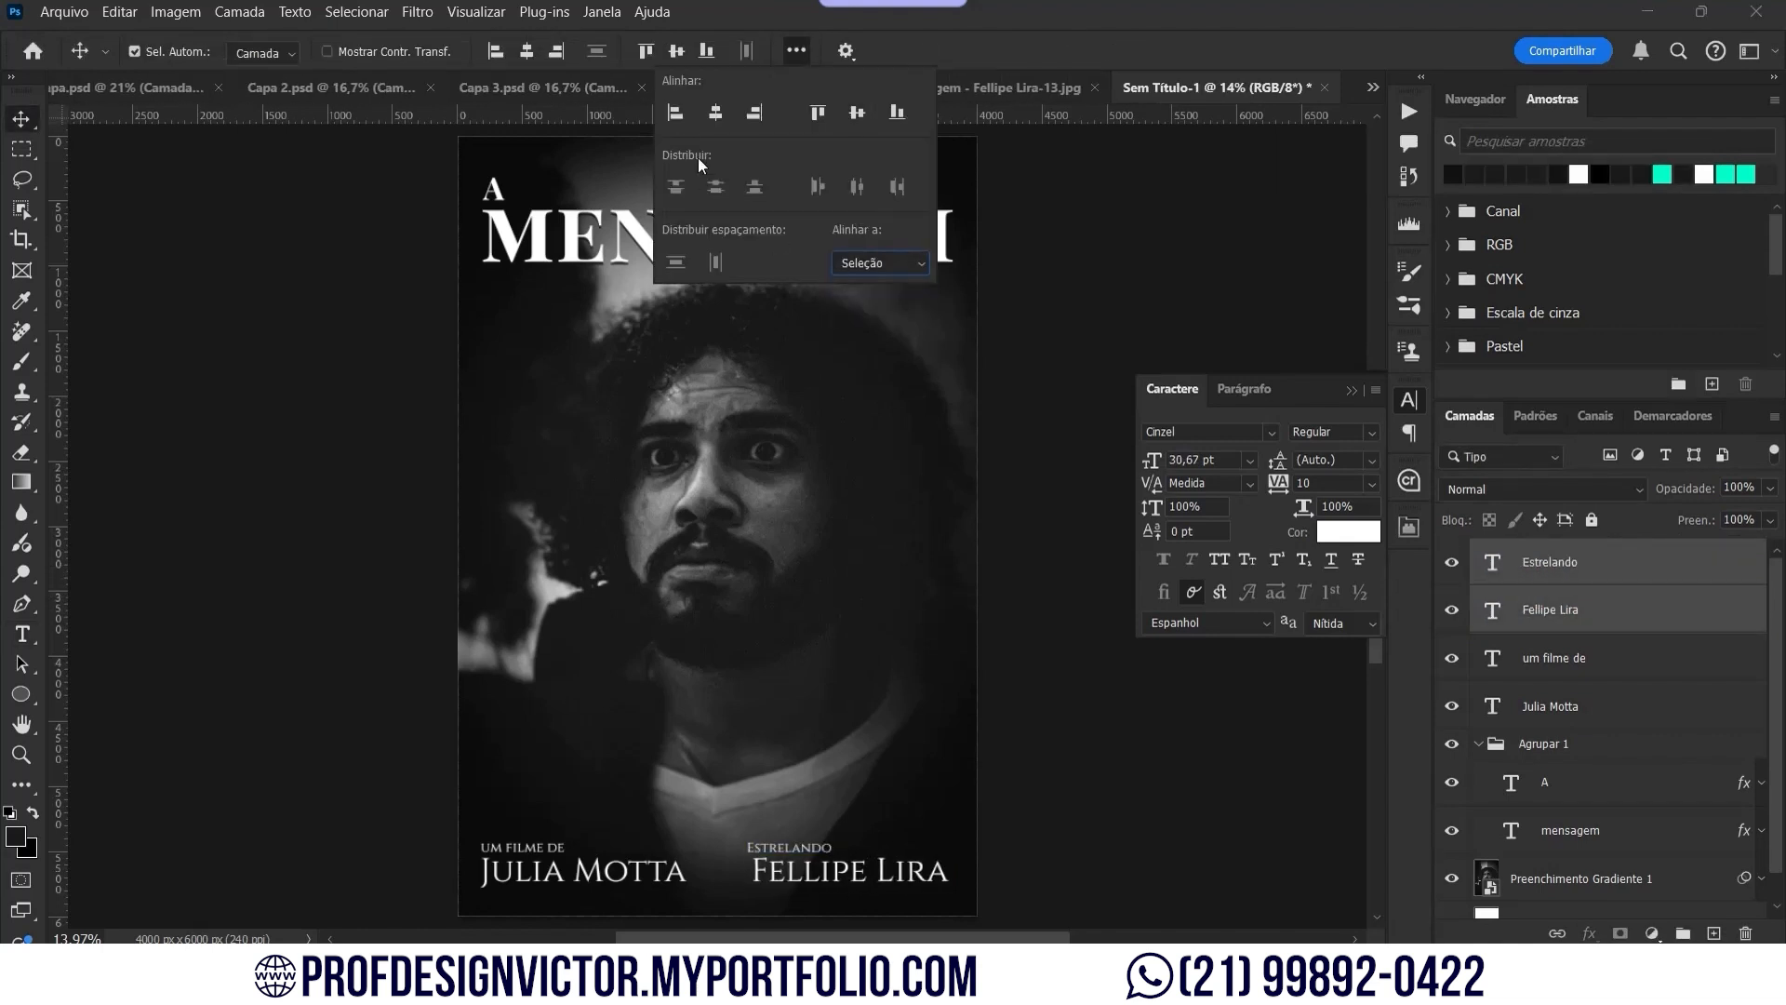
click(673, 115)
Step: Group the Estrelando line and actor name into a group named 'Estrelando'
click(1579, 578)
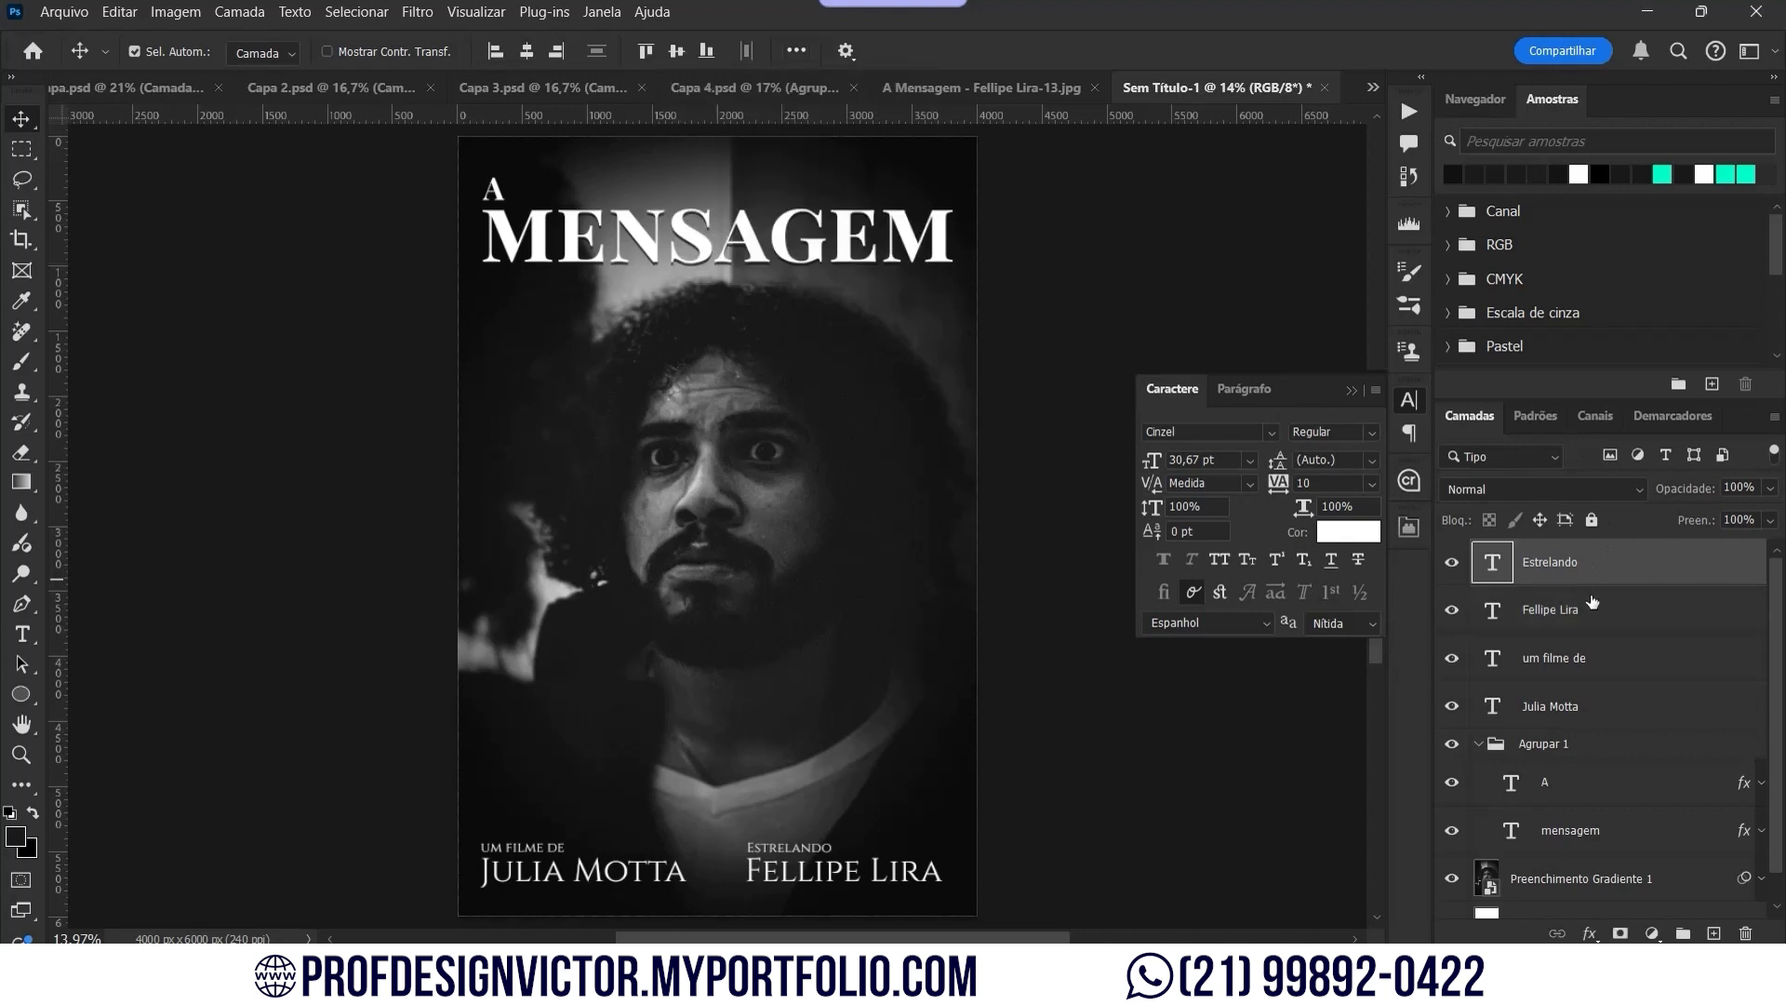
shift+click(1587, 607)
key(ctrl+g)
double_click(1543, 556)
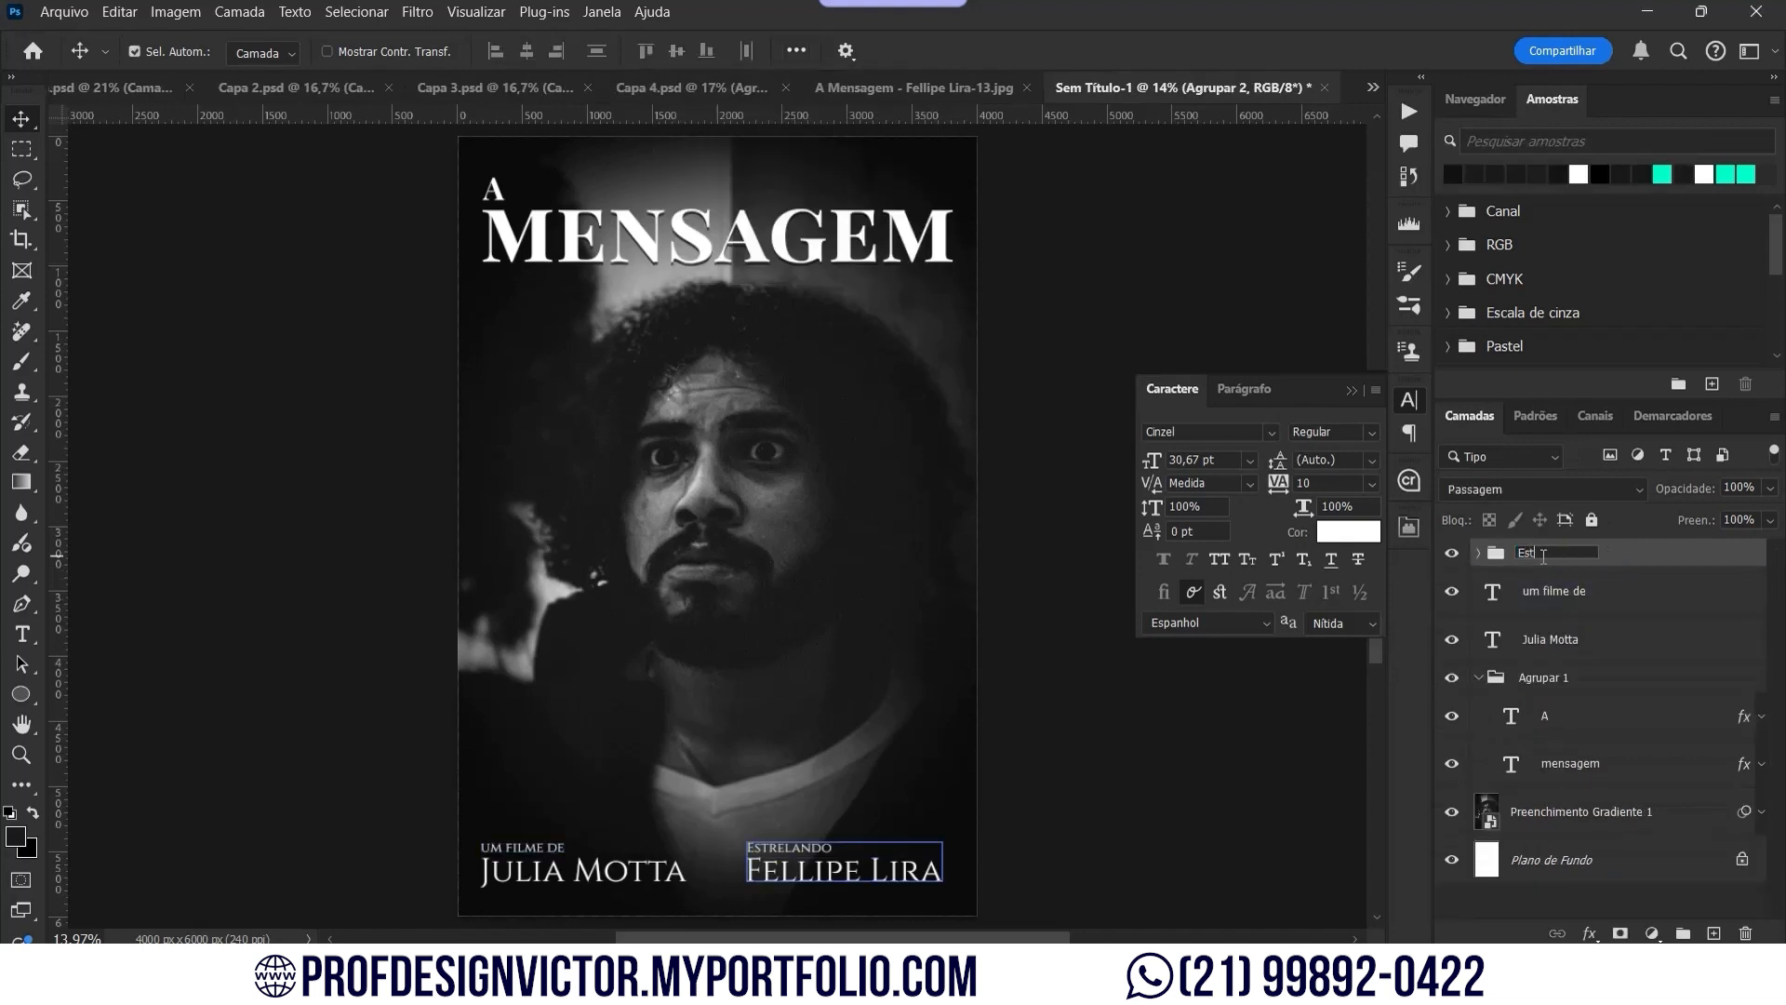
key(Return)
Step: Group 'UM FILME DE' and the director's name into a group named 'Filme de'
click(1555, 591)
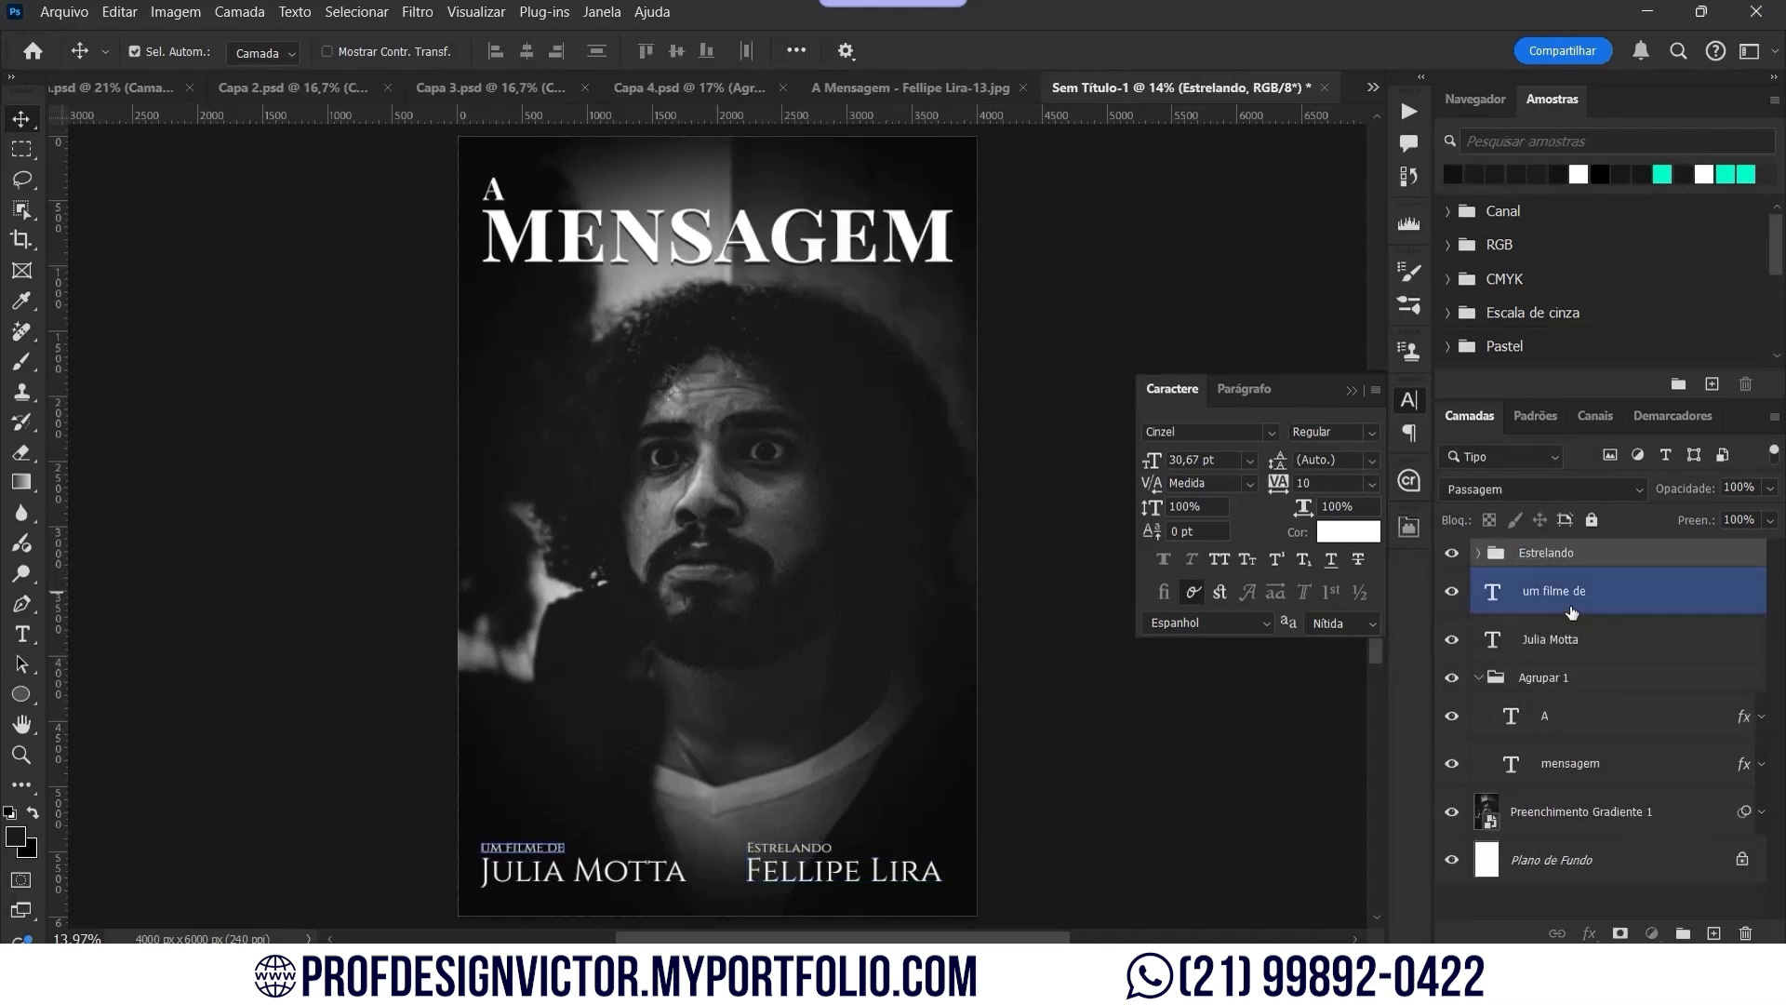
shift+click(1558, 639)
key(ctrl+g)
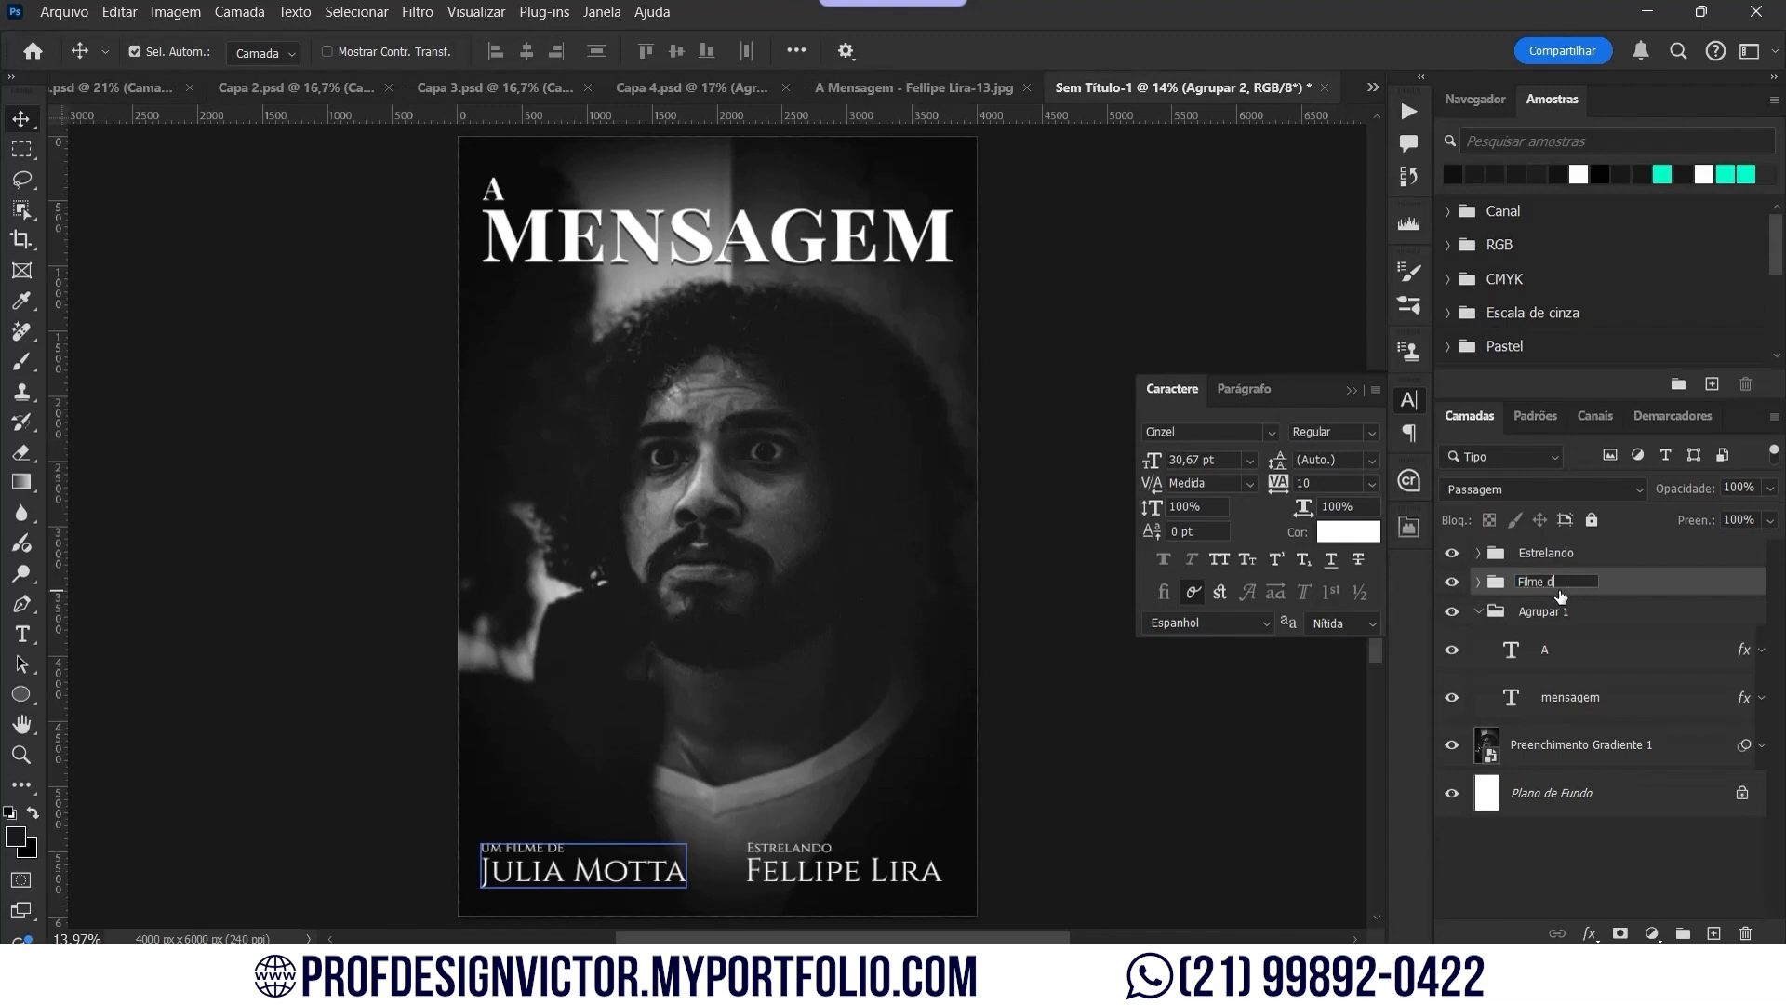
click(1560, 595)
text(Filme de)
key(Return)
Step: Combine both credit groups into 'Subtítulo' and centre it horizontally on the canvas
ctrl+click(1572, 565)
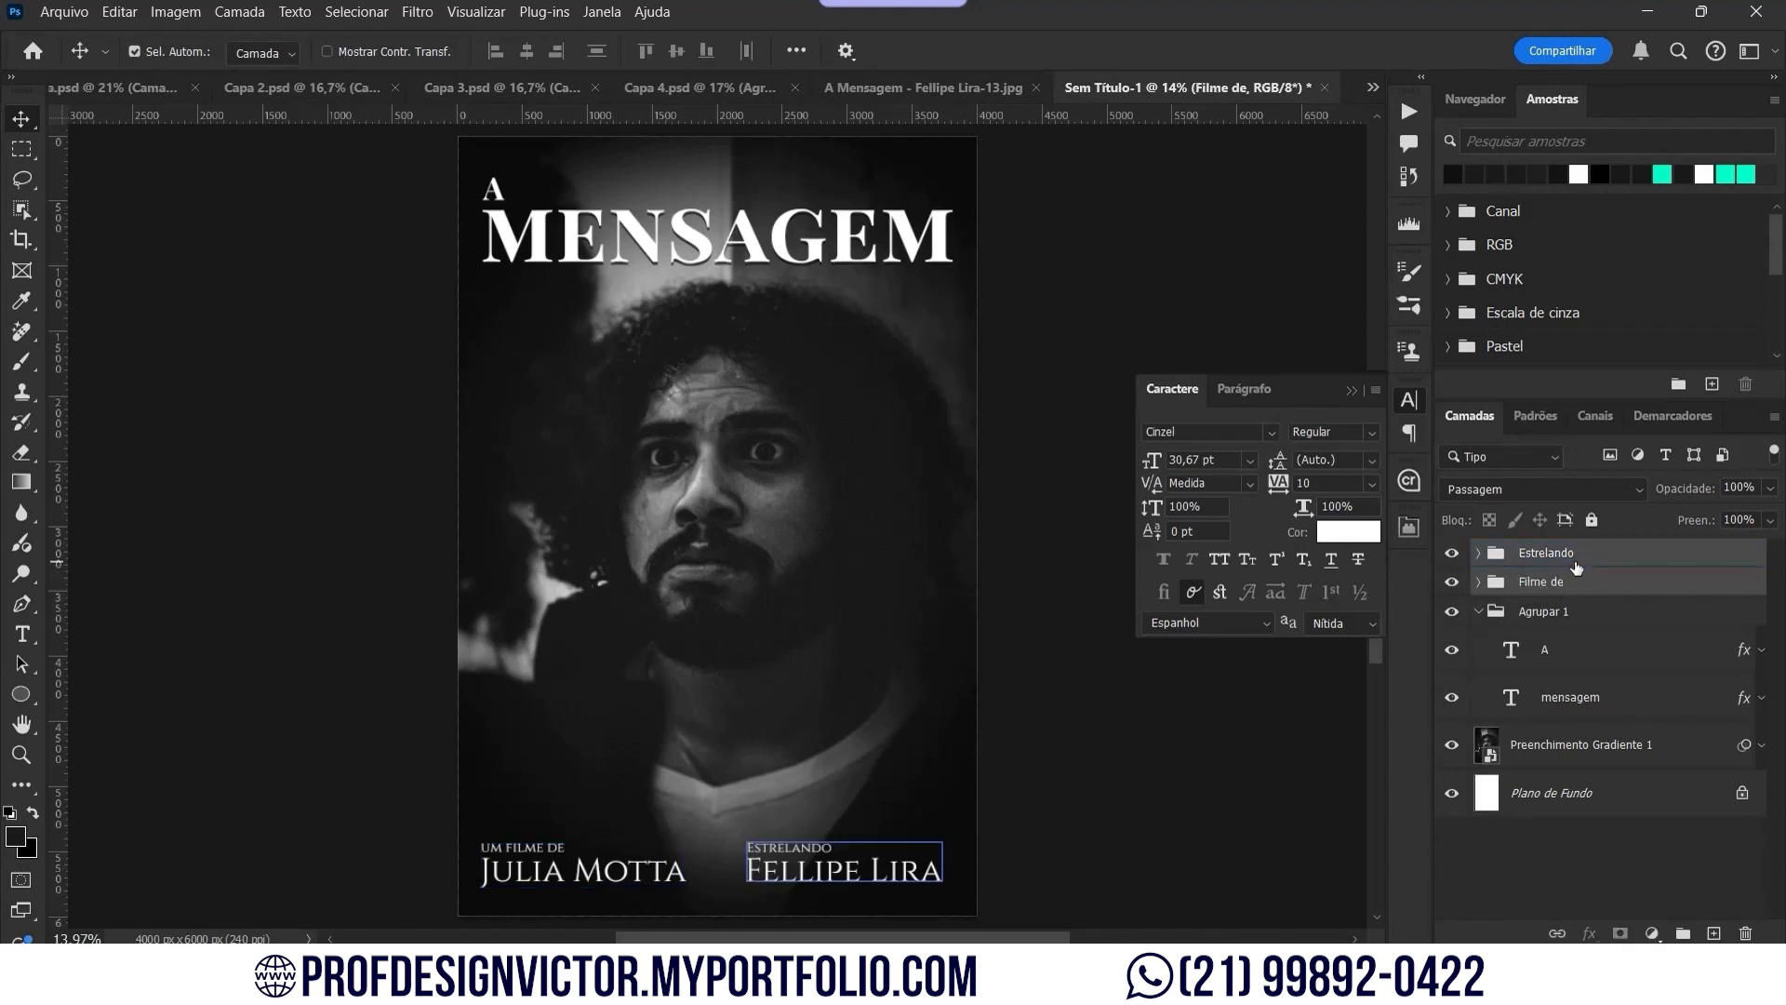
key(ctrl+g)
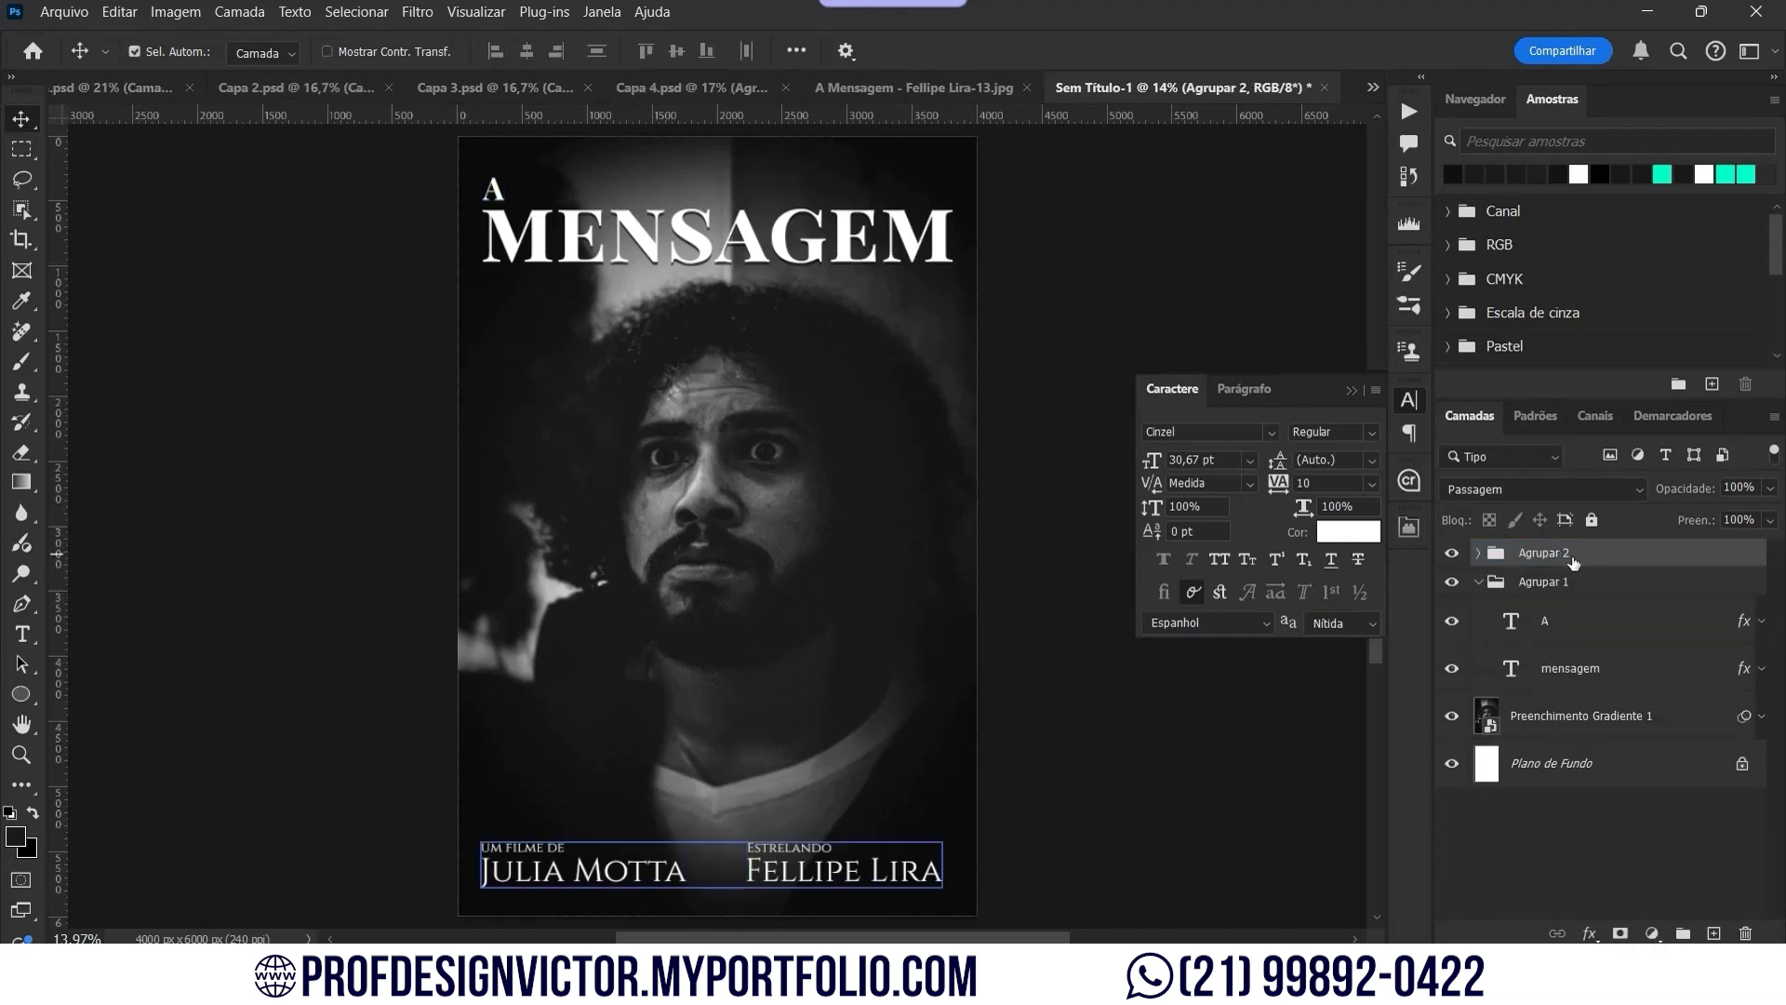
key(Return)
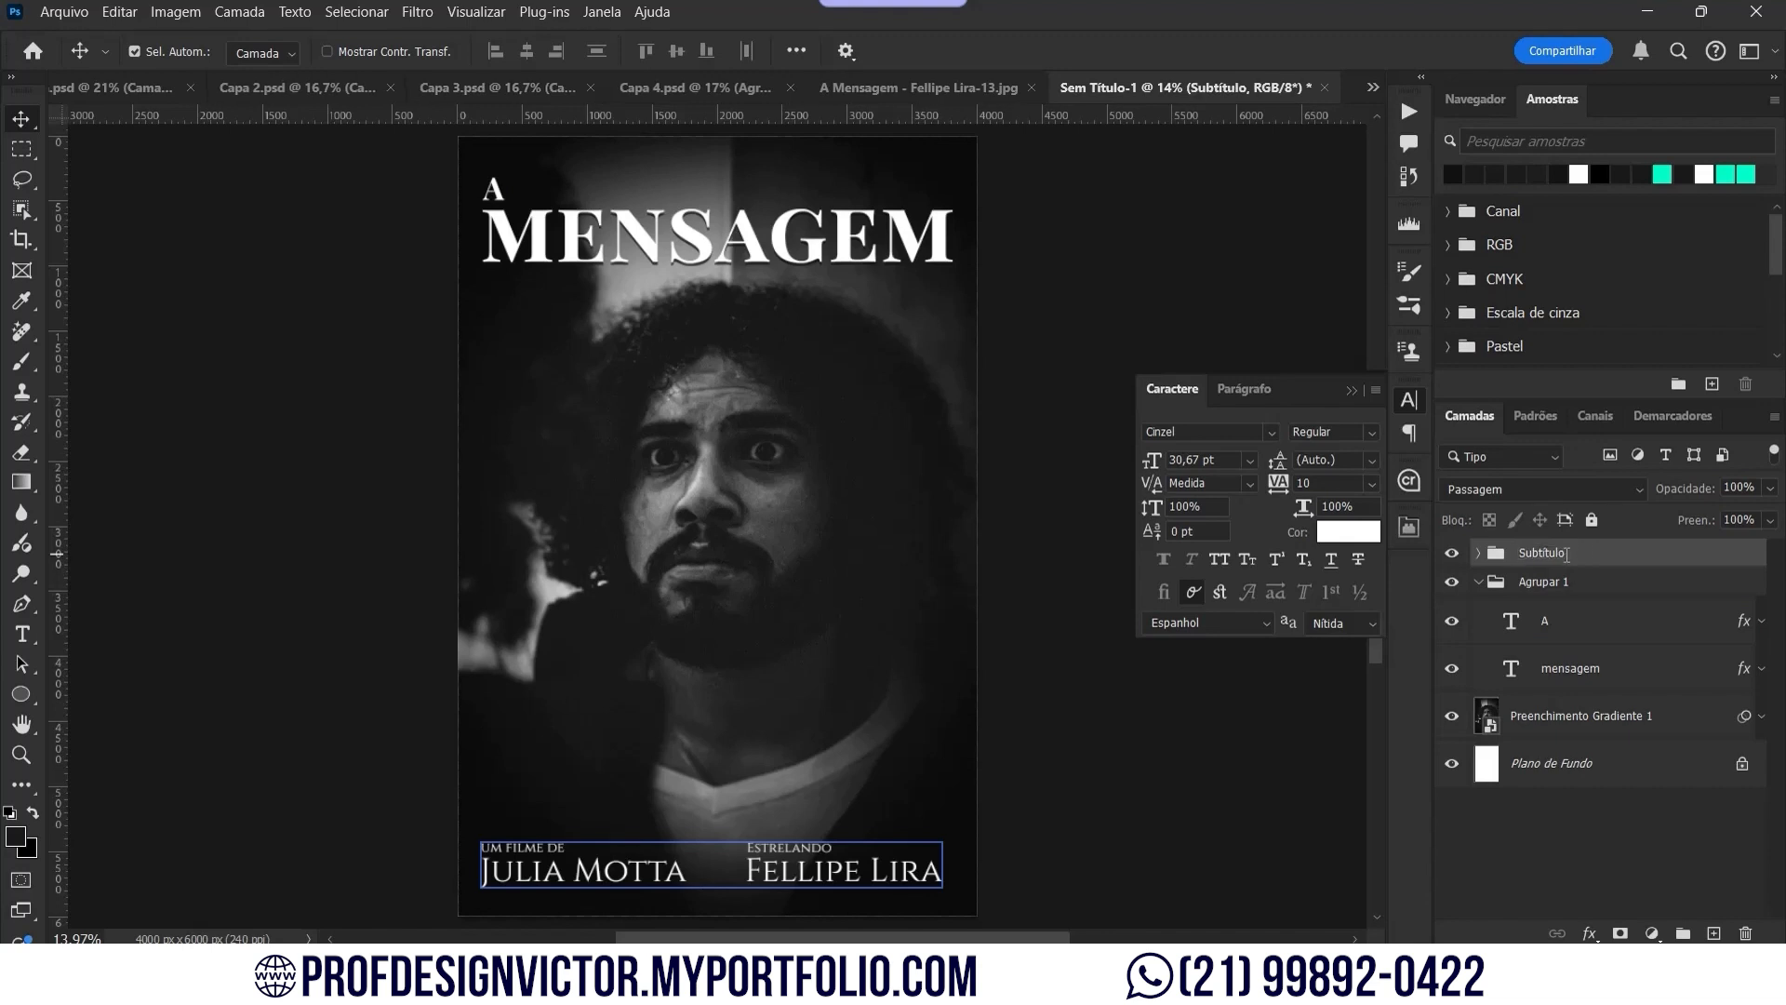
click(797, 51)
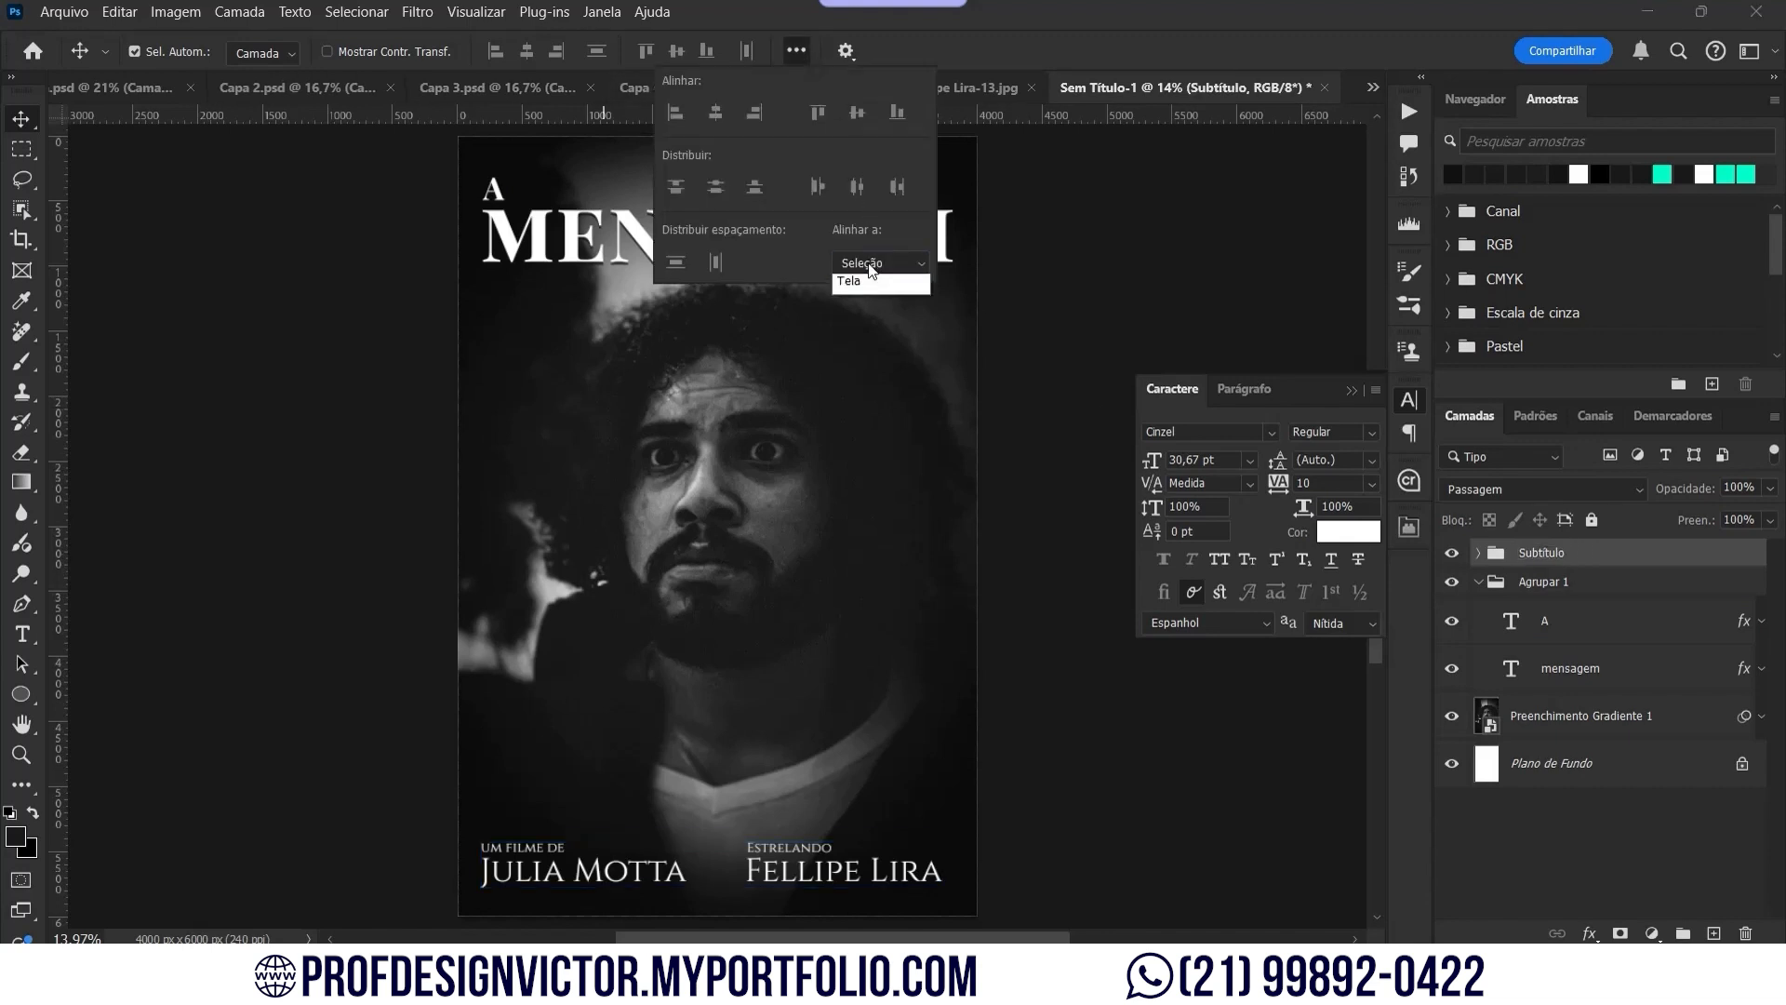
click(715, 119)
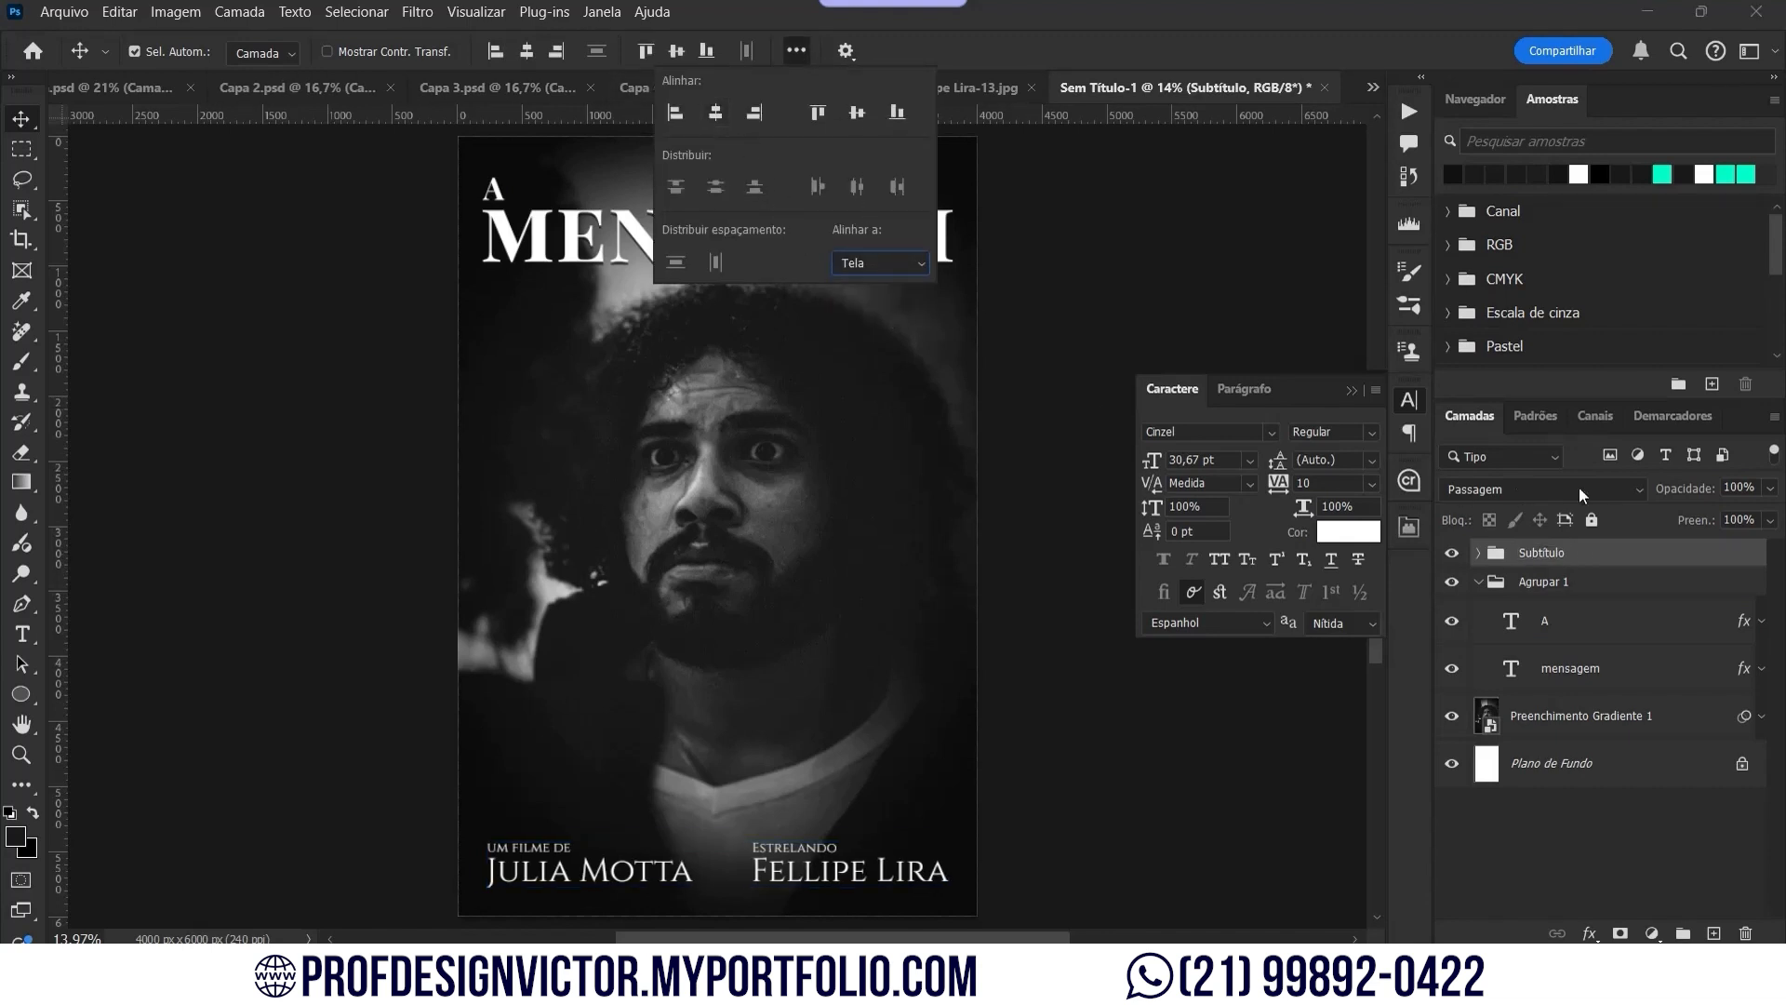
click(1606, 584)
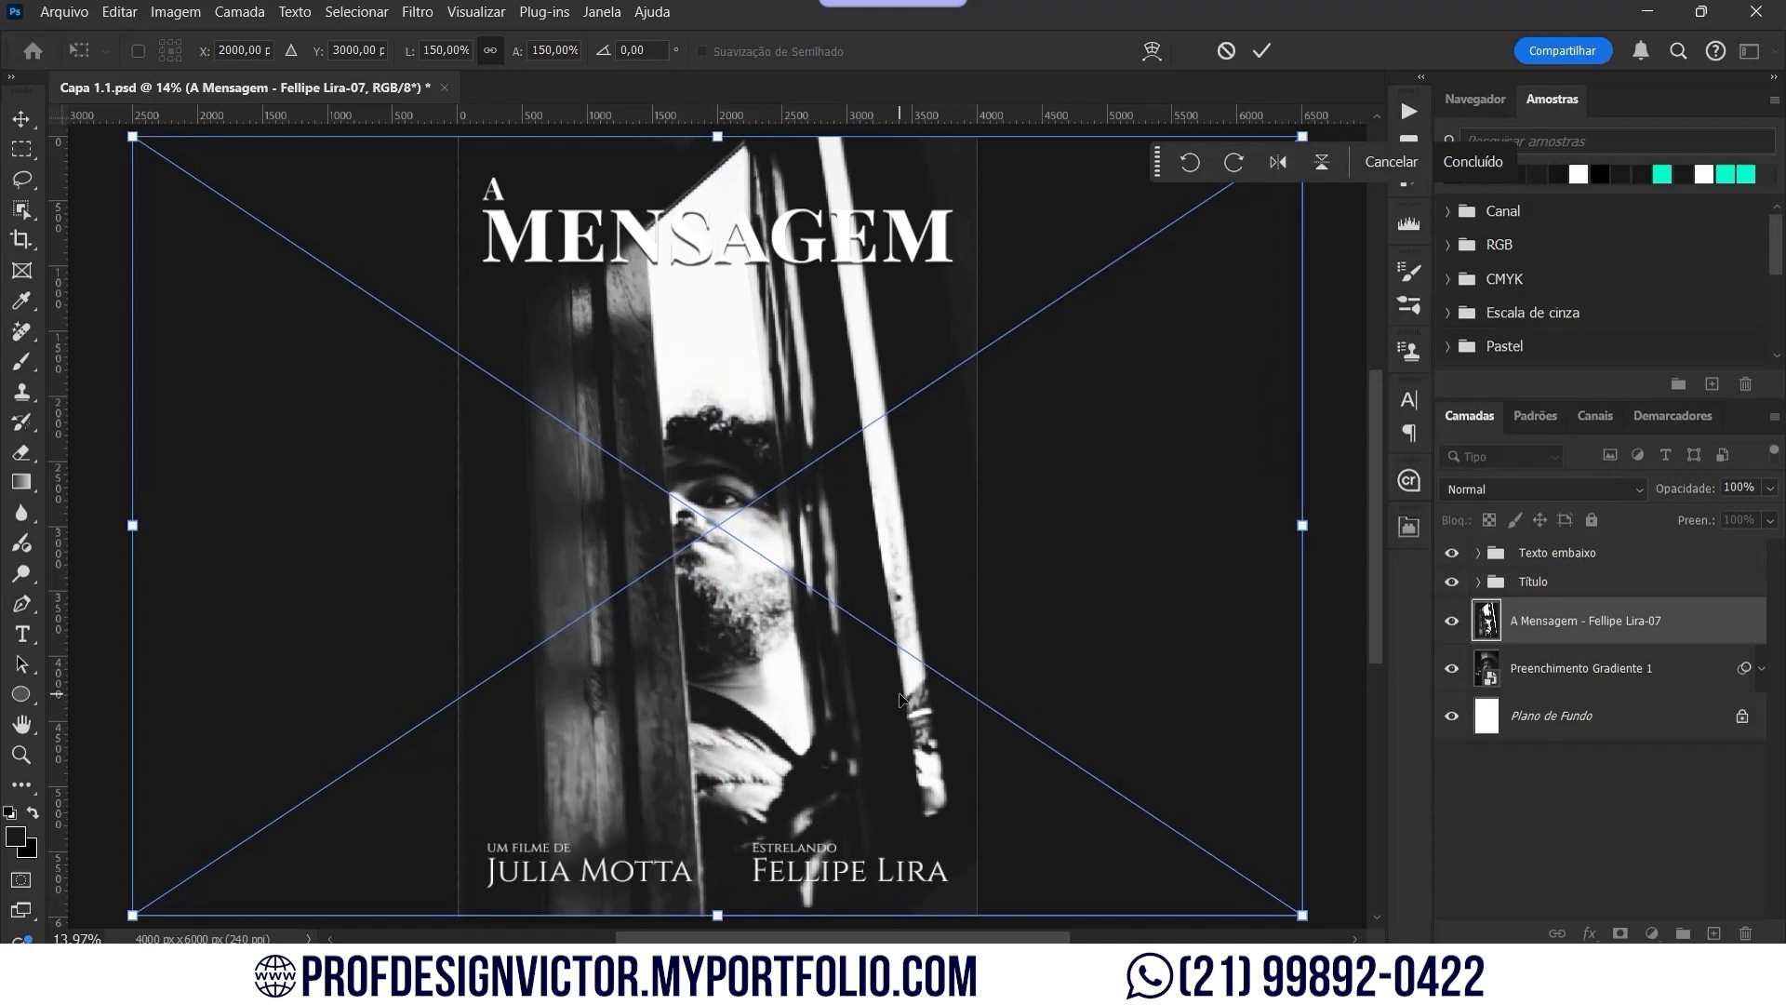
Step: Reposition photo 07 and enlarge it to 170% to fill the page
key(Return)
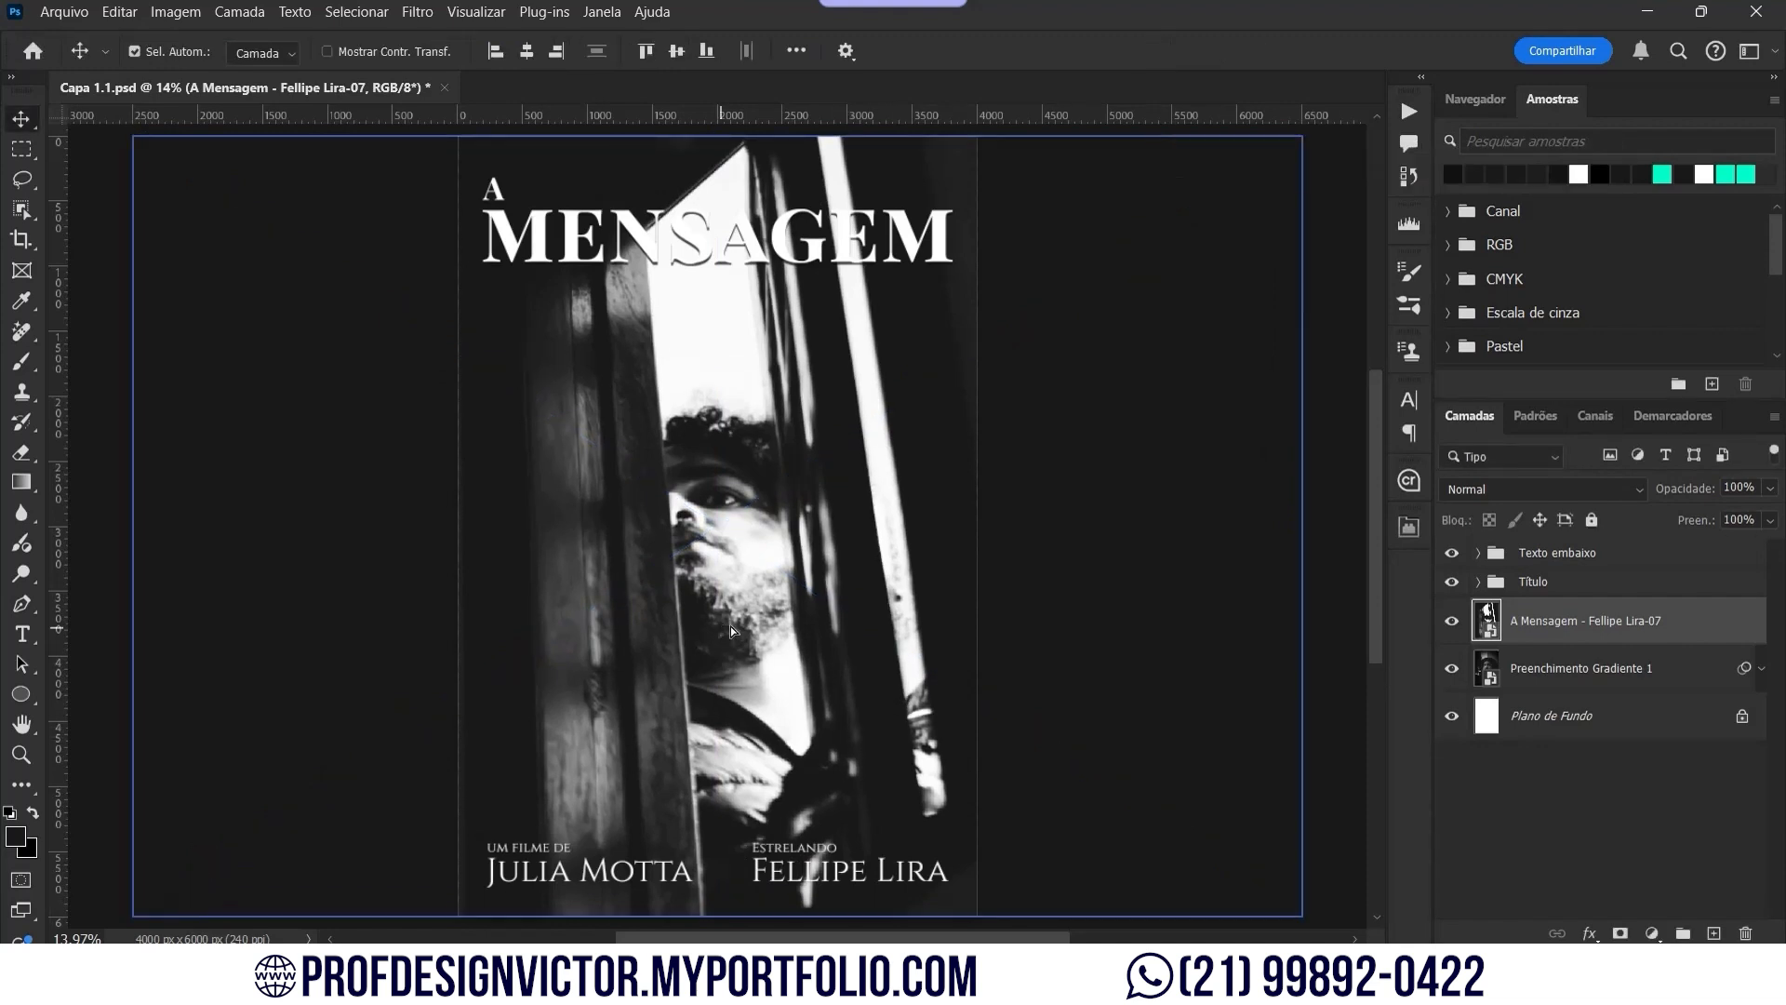
drag(729, 627, 810, 628)
scroll(809, 628, down, 2)
key(ctrl+t)
drag(786, 297, 787, 236)
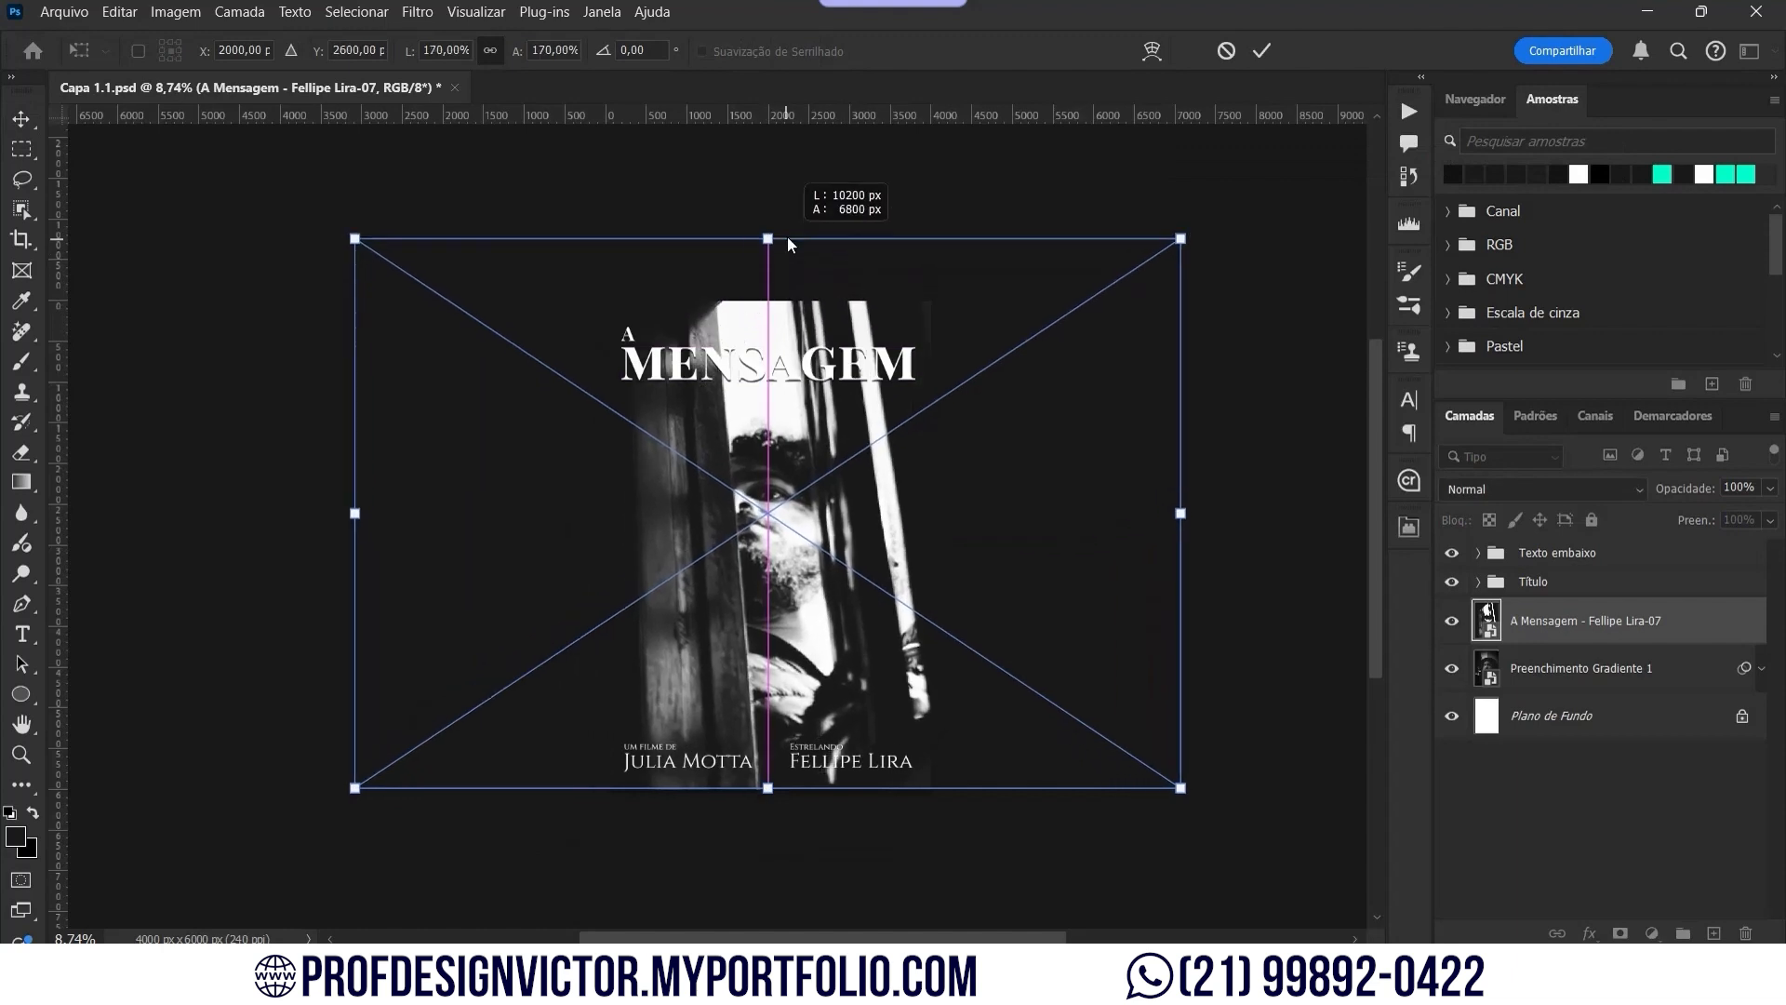
key(Return)
key(ctrl+0)
Step: Apply Camera Raw to photo 07: vignette, Exposure +0.10, Contrast +7, Highlights -22
click(1757, 669)
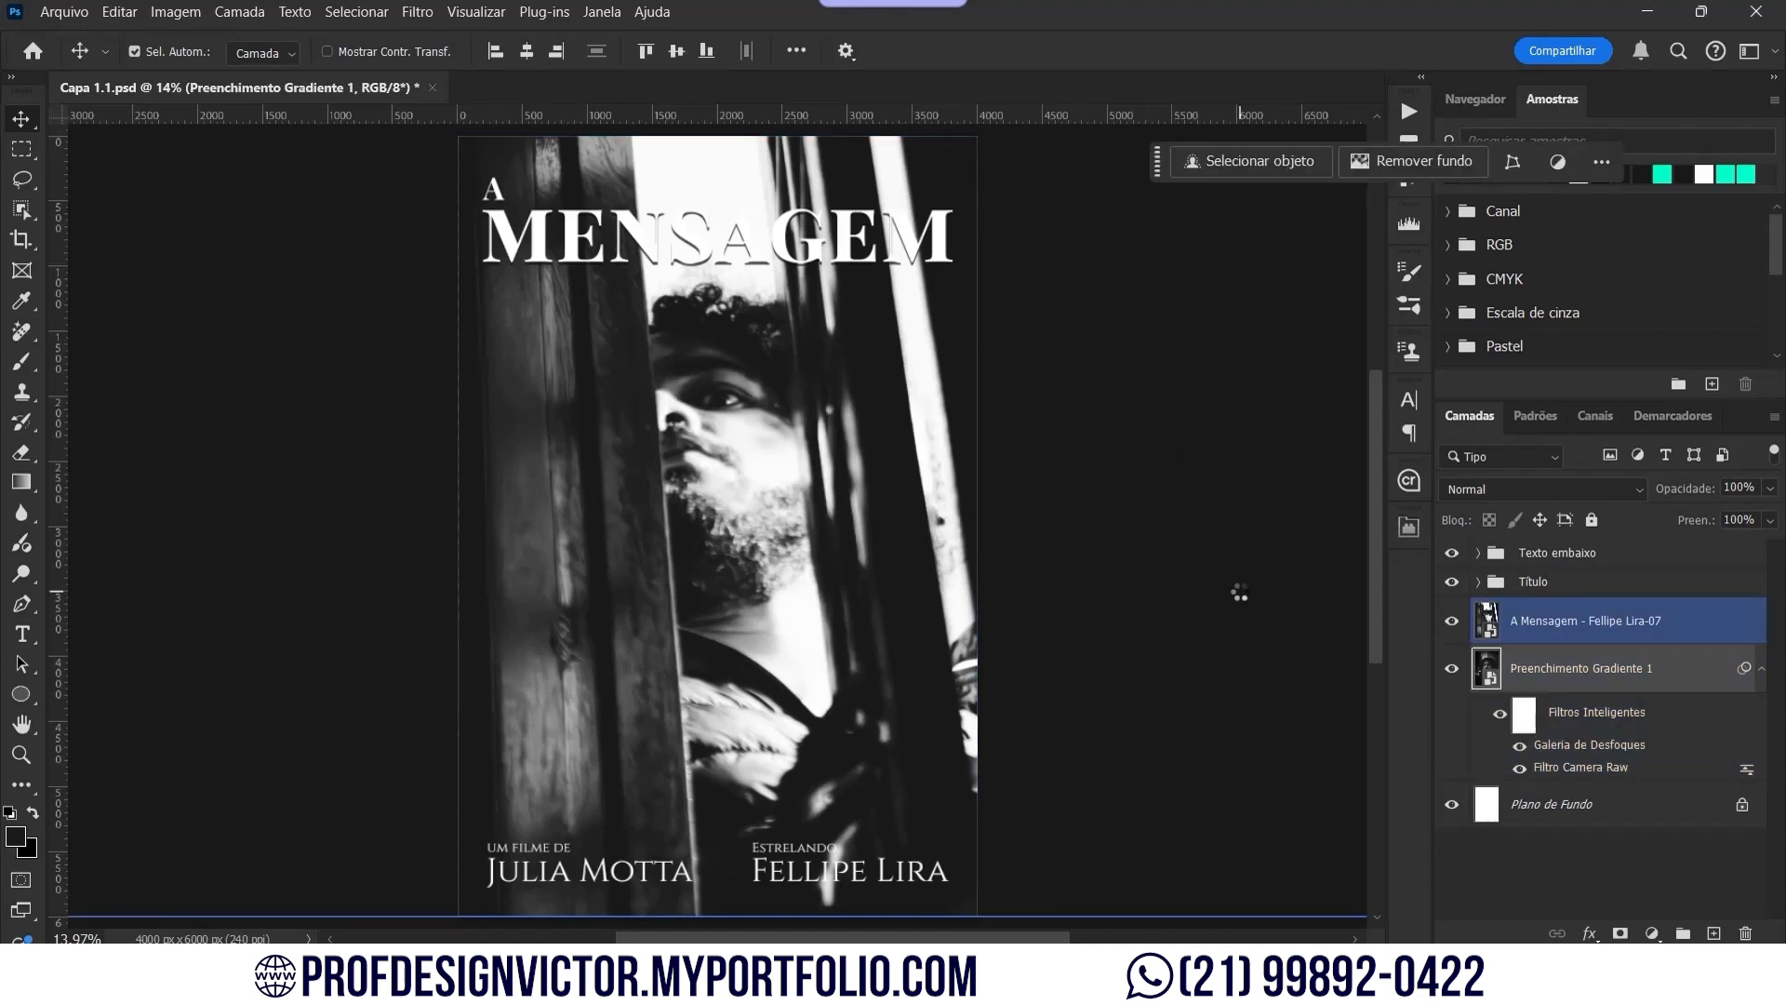
click(1721, 621)
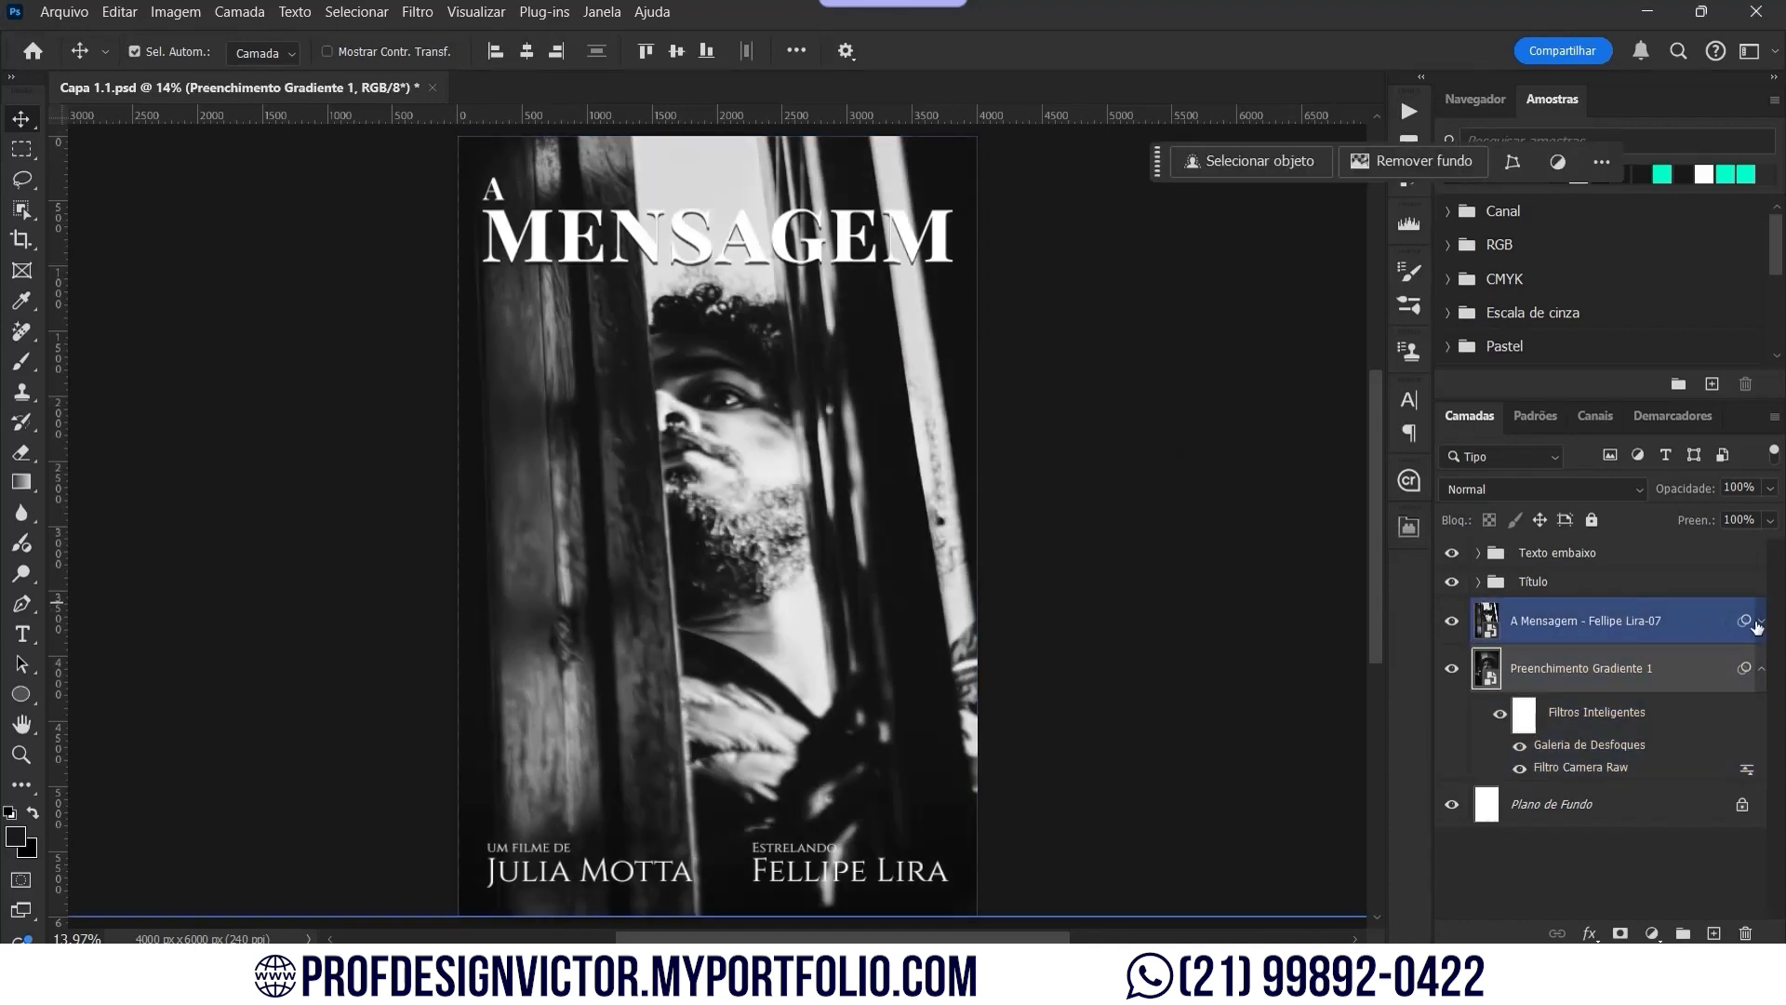
click(1757, 621)
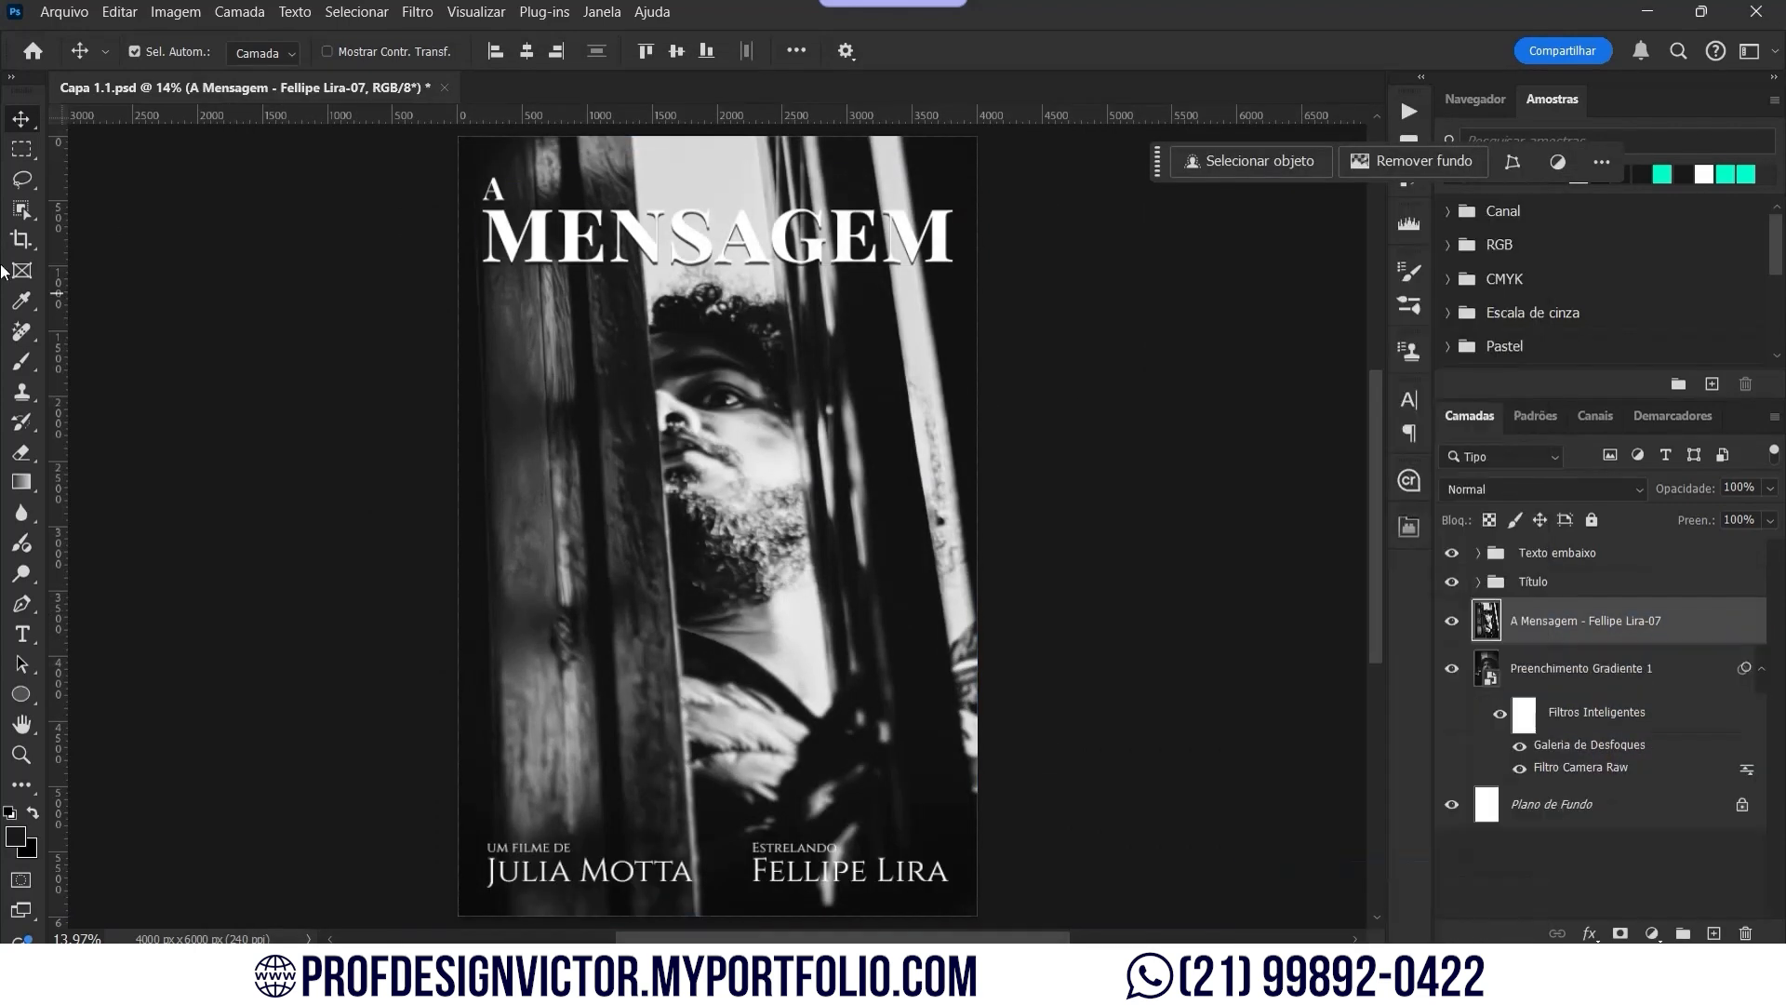
click(417, 11)
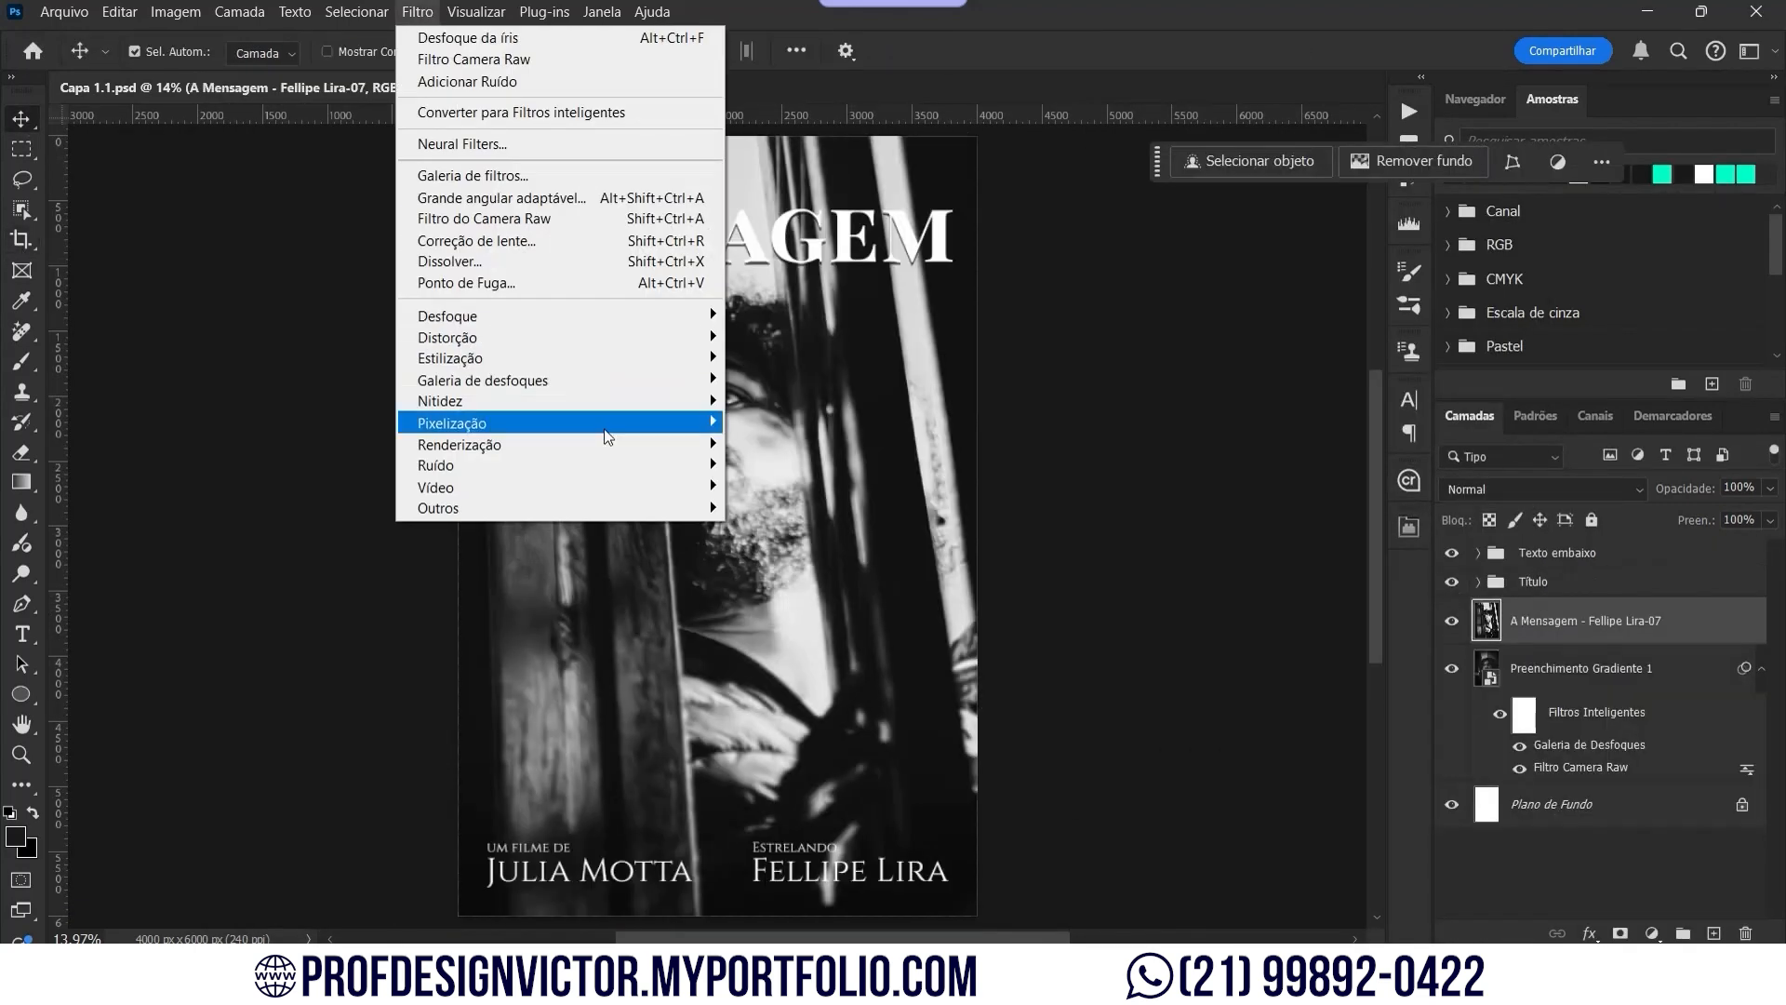
click(558, 220)
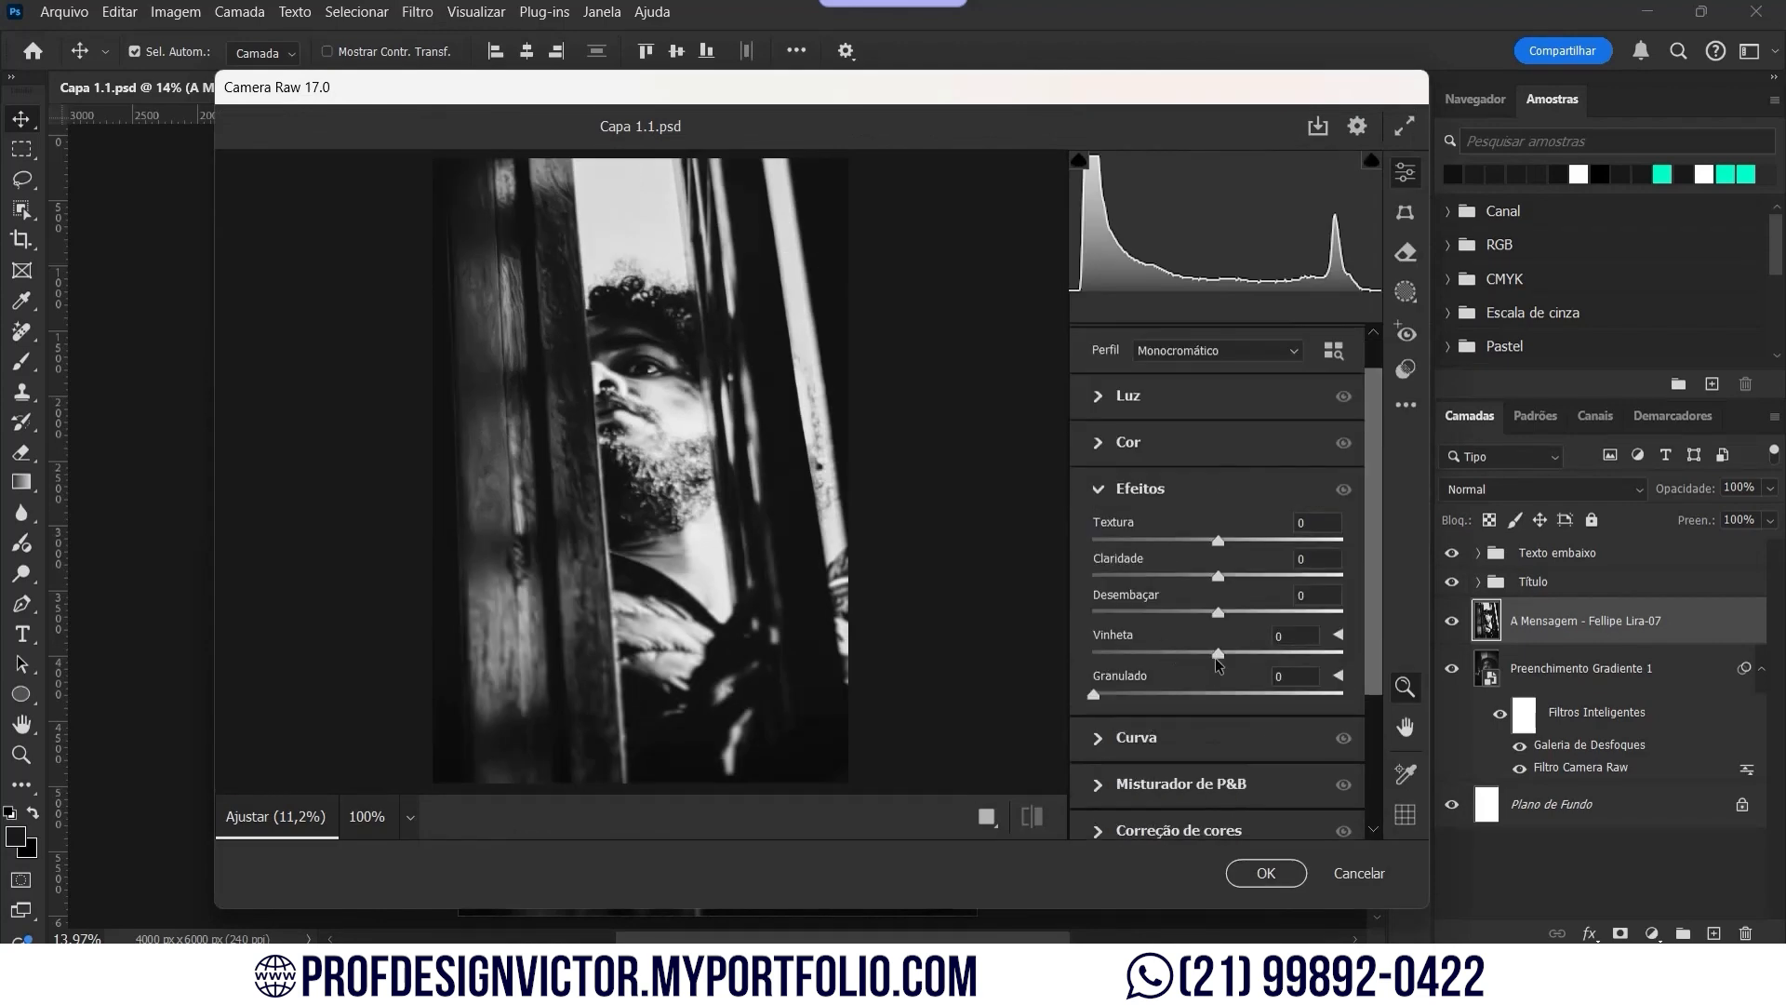
drag(1214, 654, 1135, 670)
drag(1217, 576, 1243, 576)
click(1128, 396)
drag(1217, 450, 1190, 522)
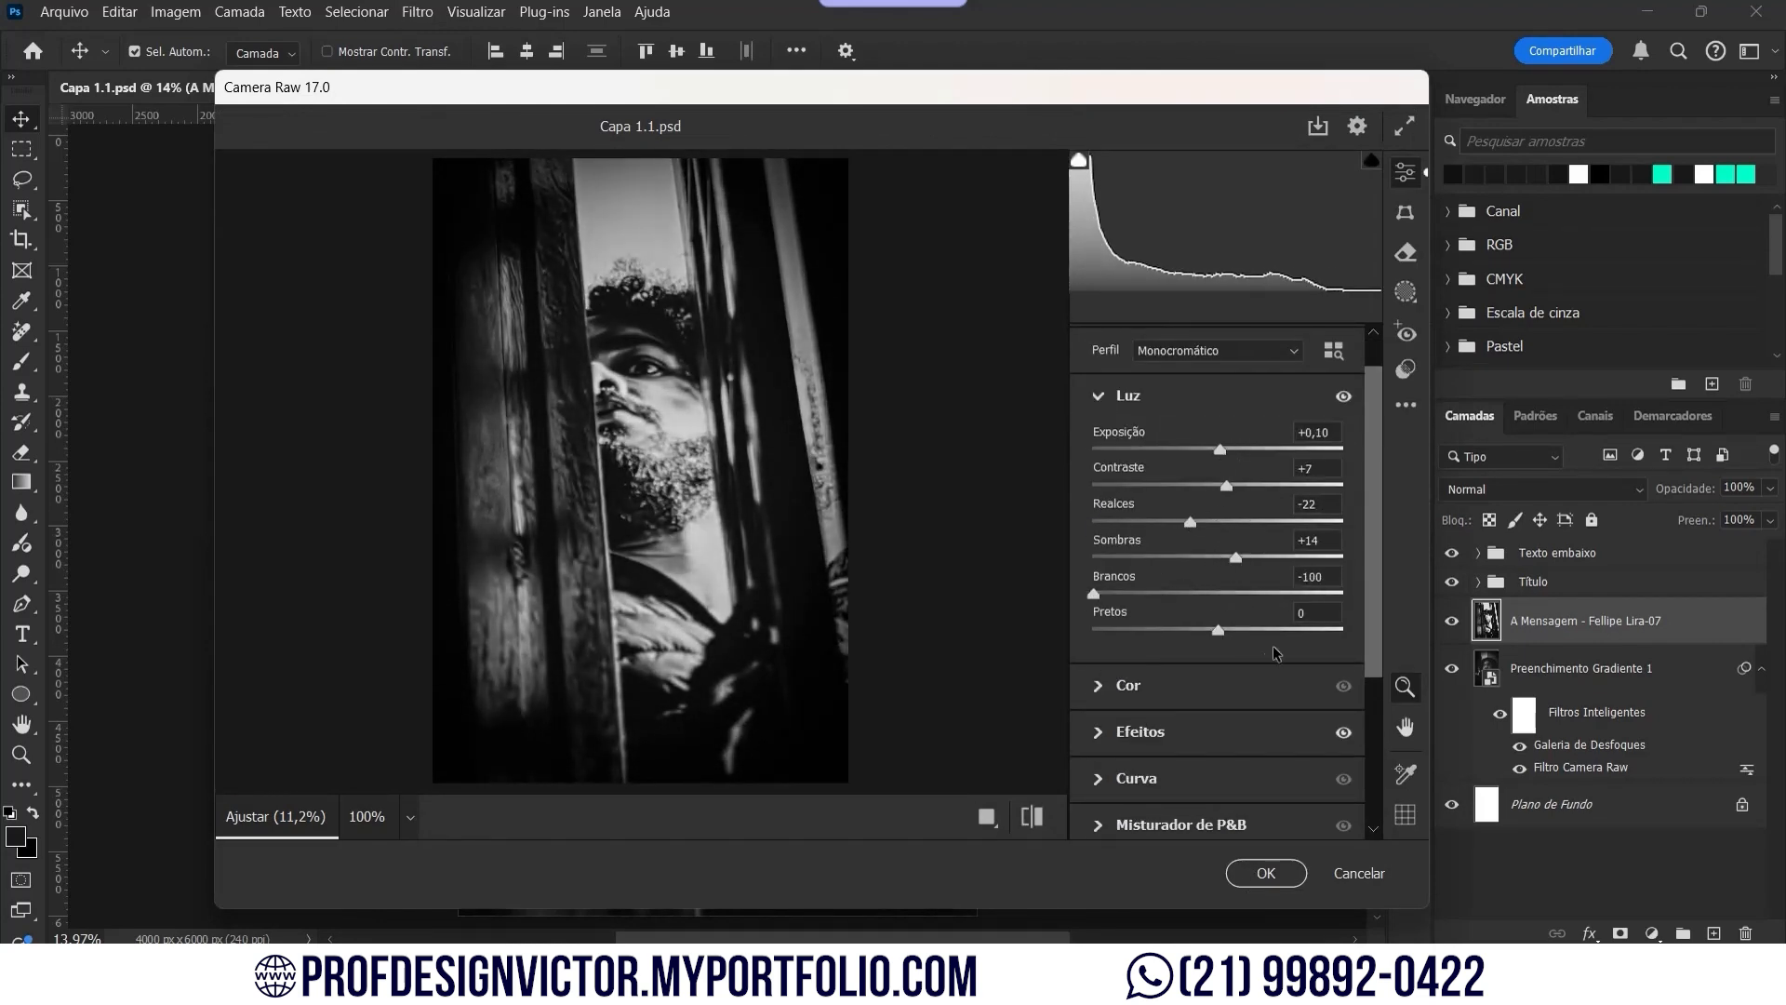
click(1266, 872)
click(64, 11)
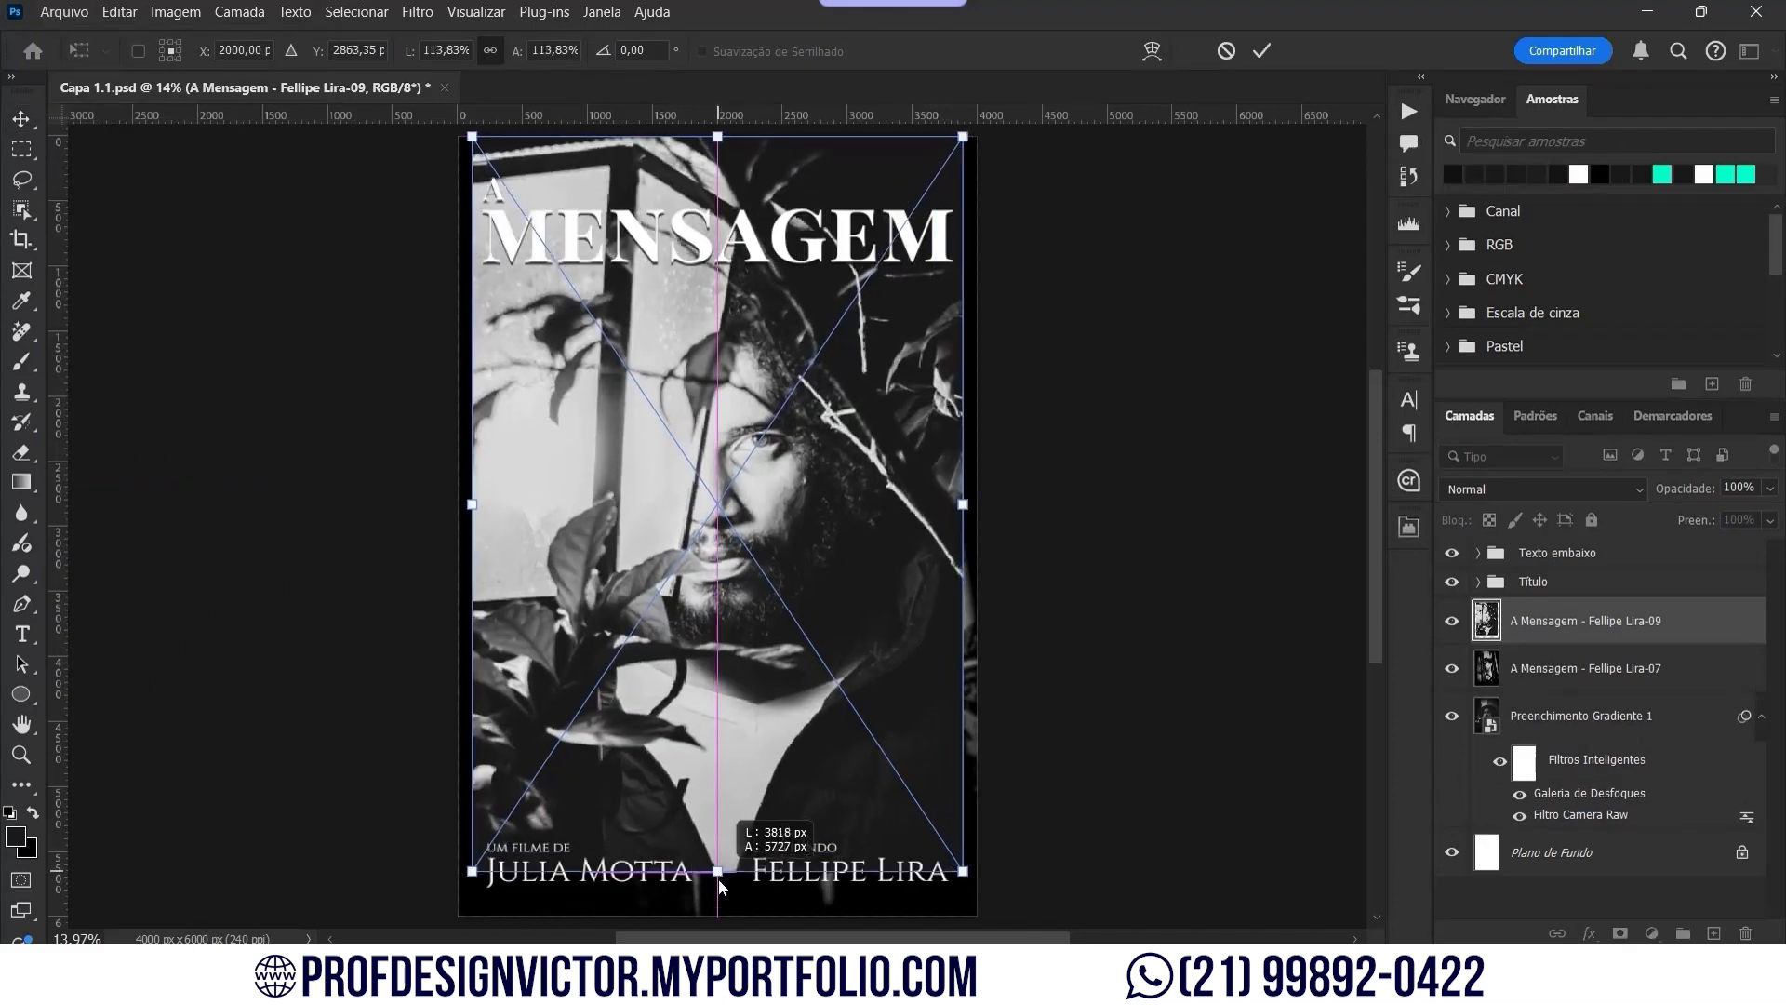
Step: Fit photo 09 to the page height and retune its Camera Raw and iris blur filters
key(Return)
drag(1596, 819, 1596, 734)
double_click(1595, 729)
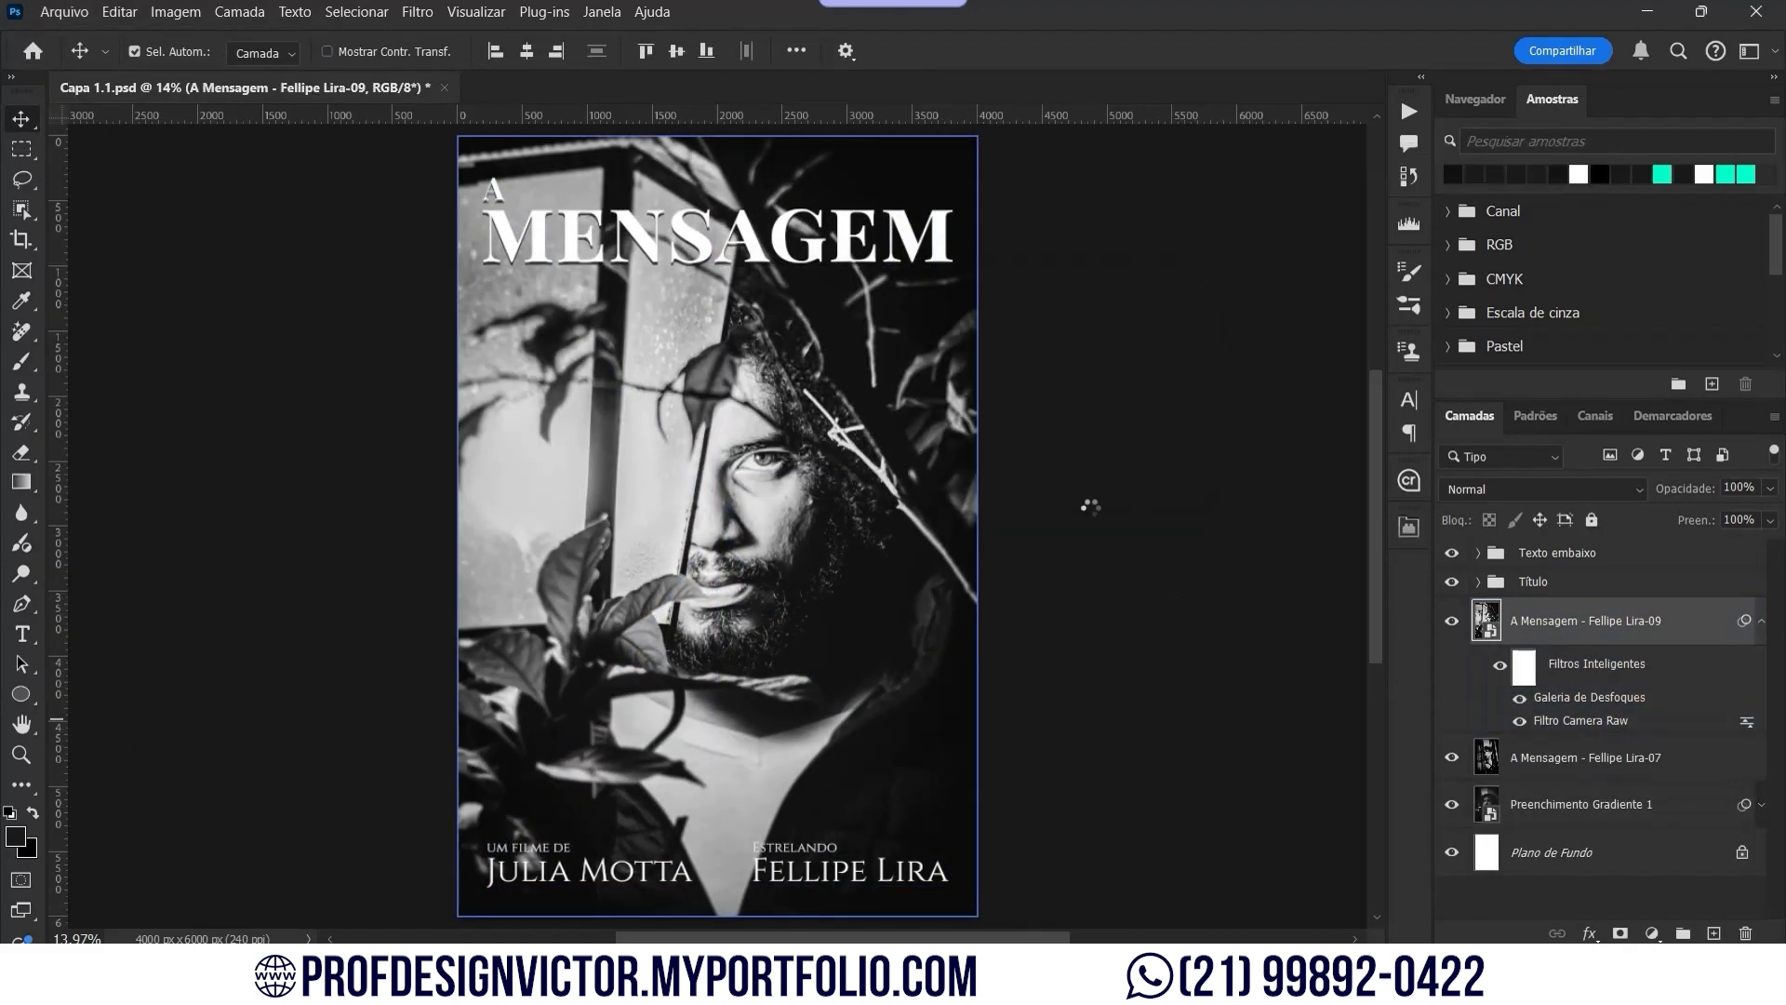
drag(1191, 563, 1097, 566)
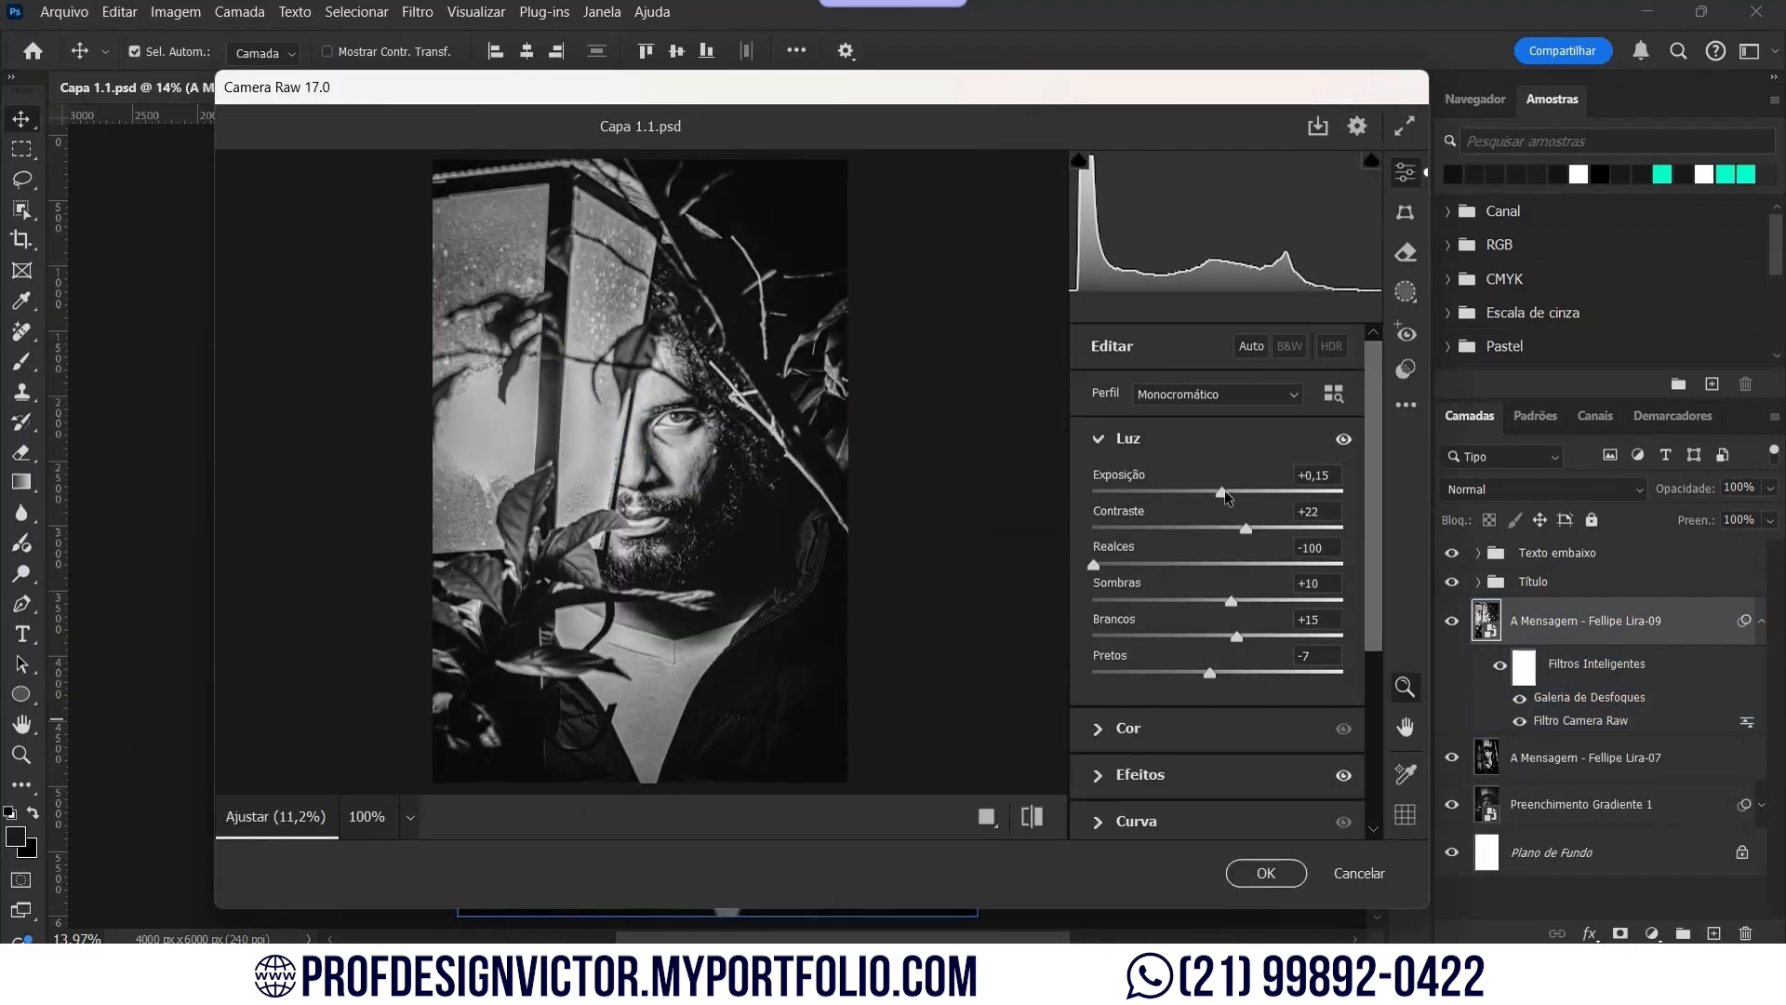
drag(1247, 529, 1253, 620)
click(1142, 774)
drag(1240, 655, 1177, 696)
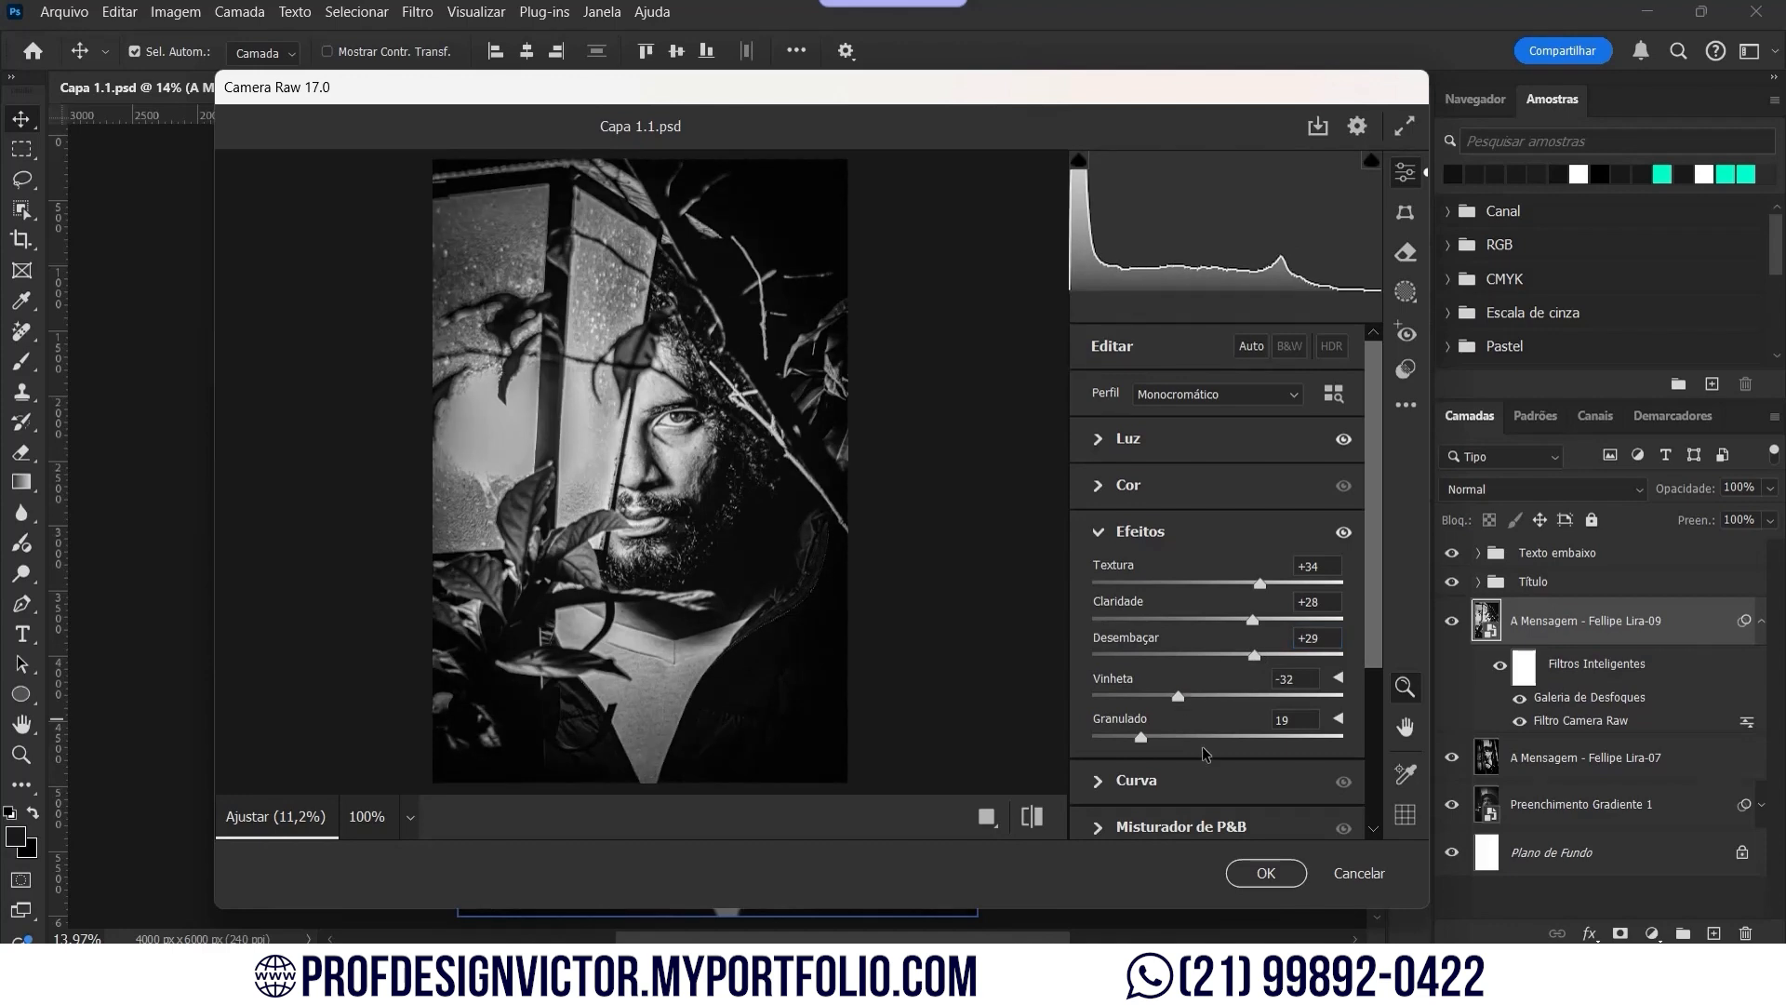
click(1266, 872)
double_click(1589, 697)
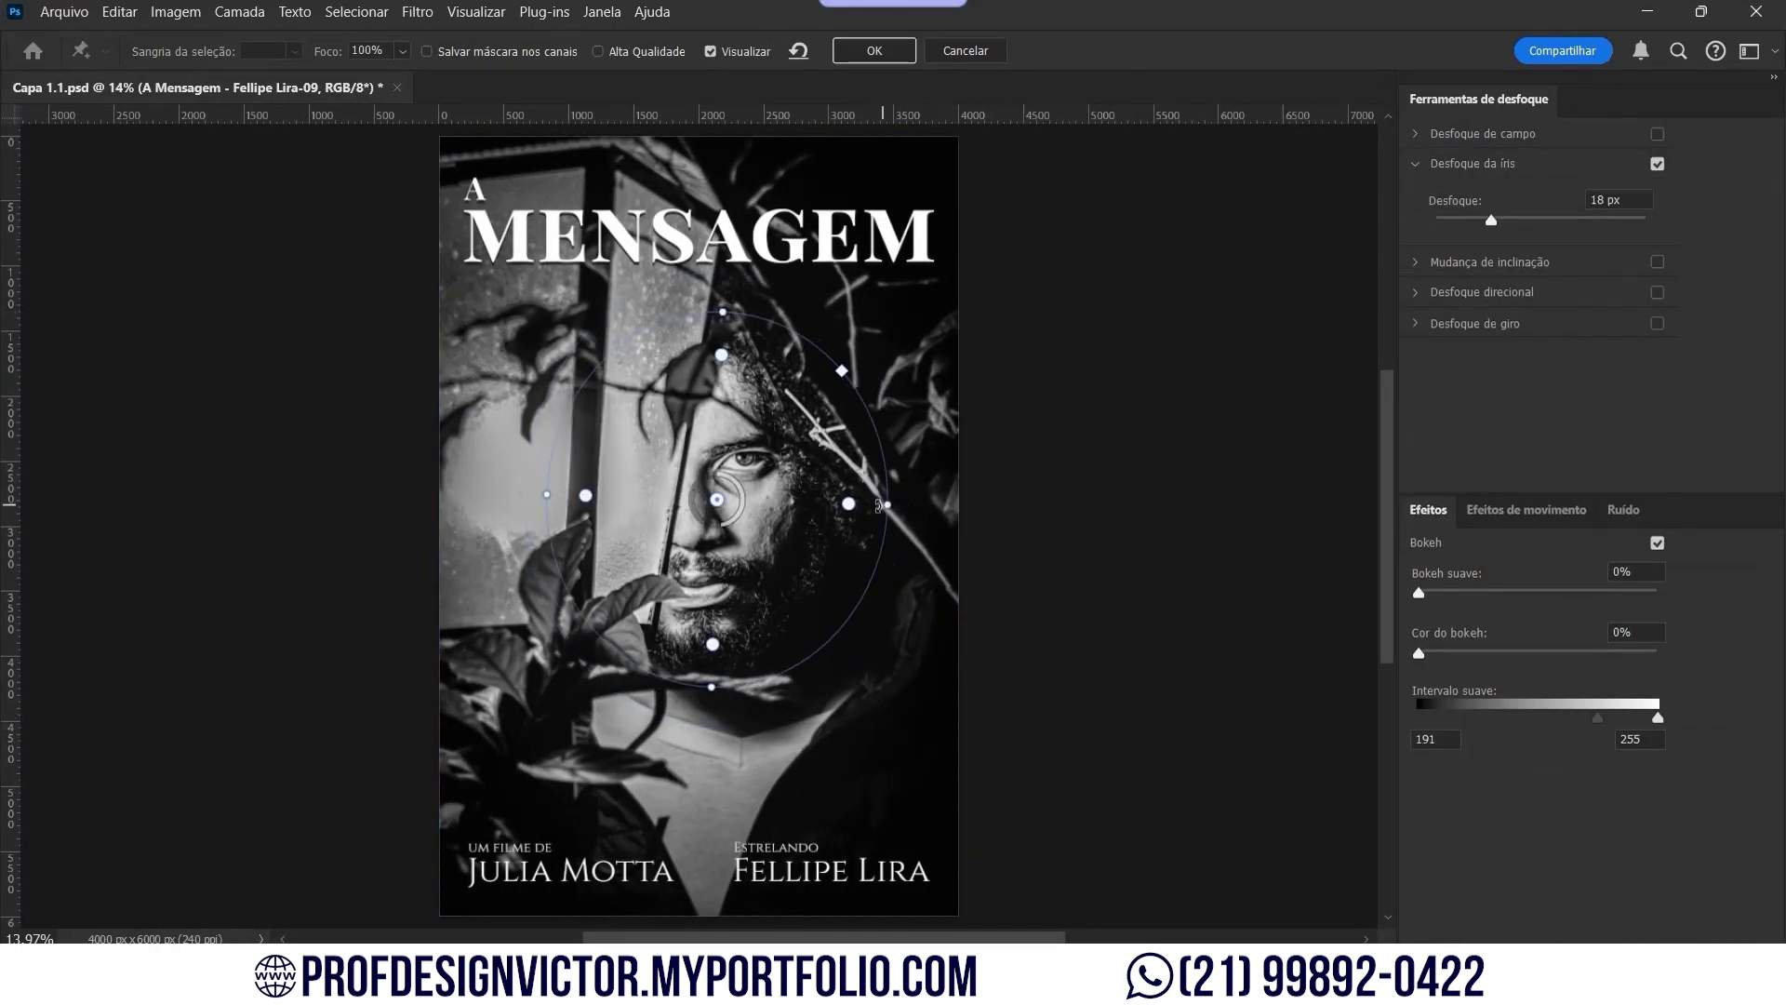
drag(879, 505, 869, 505)
click(878, 50)
Step: Place photo 10 embedded, scale it to cover the page, and copy photo 09's smart filters
click(65, 12)
click(203, 477)
double_click(880, 203)
drag(725, 206, 744, 137)
drag(715, 845, 716, 915)
key(Return)
drag(1654, 566, 1653, 644)
drag(1744, 668, 1754, 626)
Step: Adjust photo 10's iris blur and Camera Raw light settings
double_click(1596, 698)
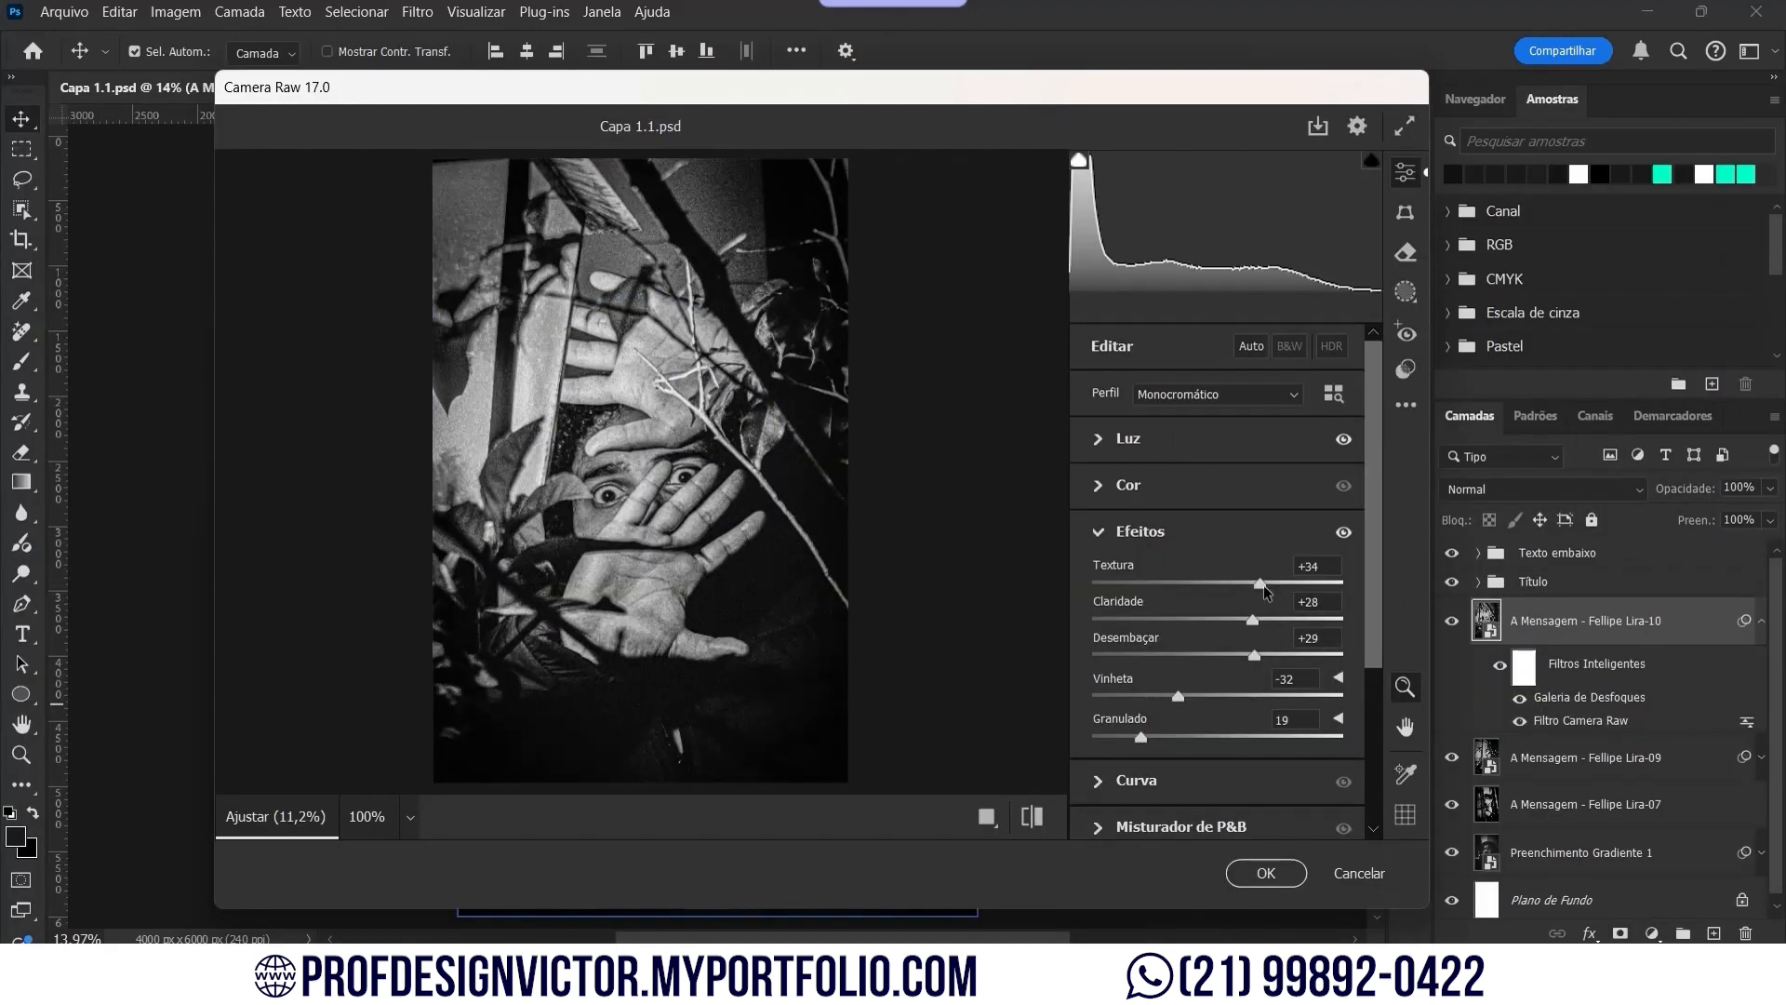
click(1263, 584)
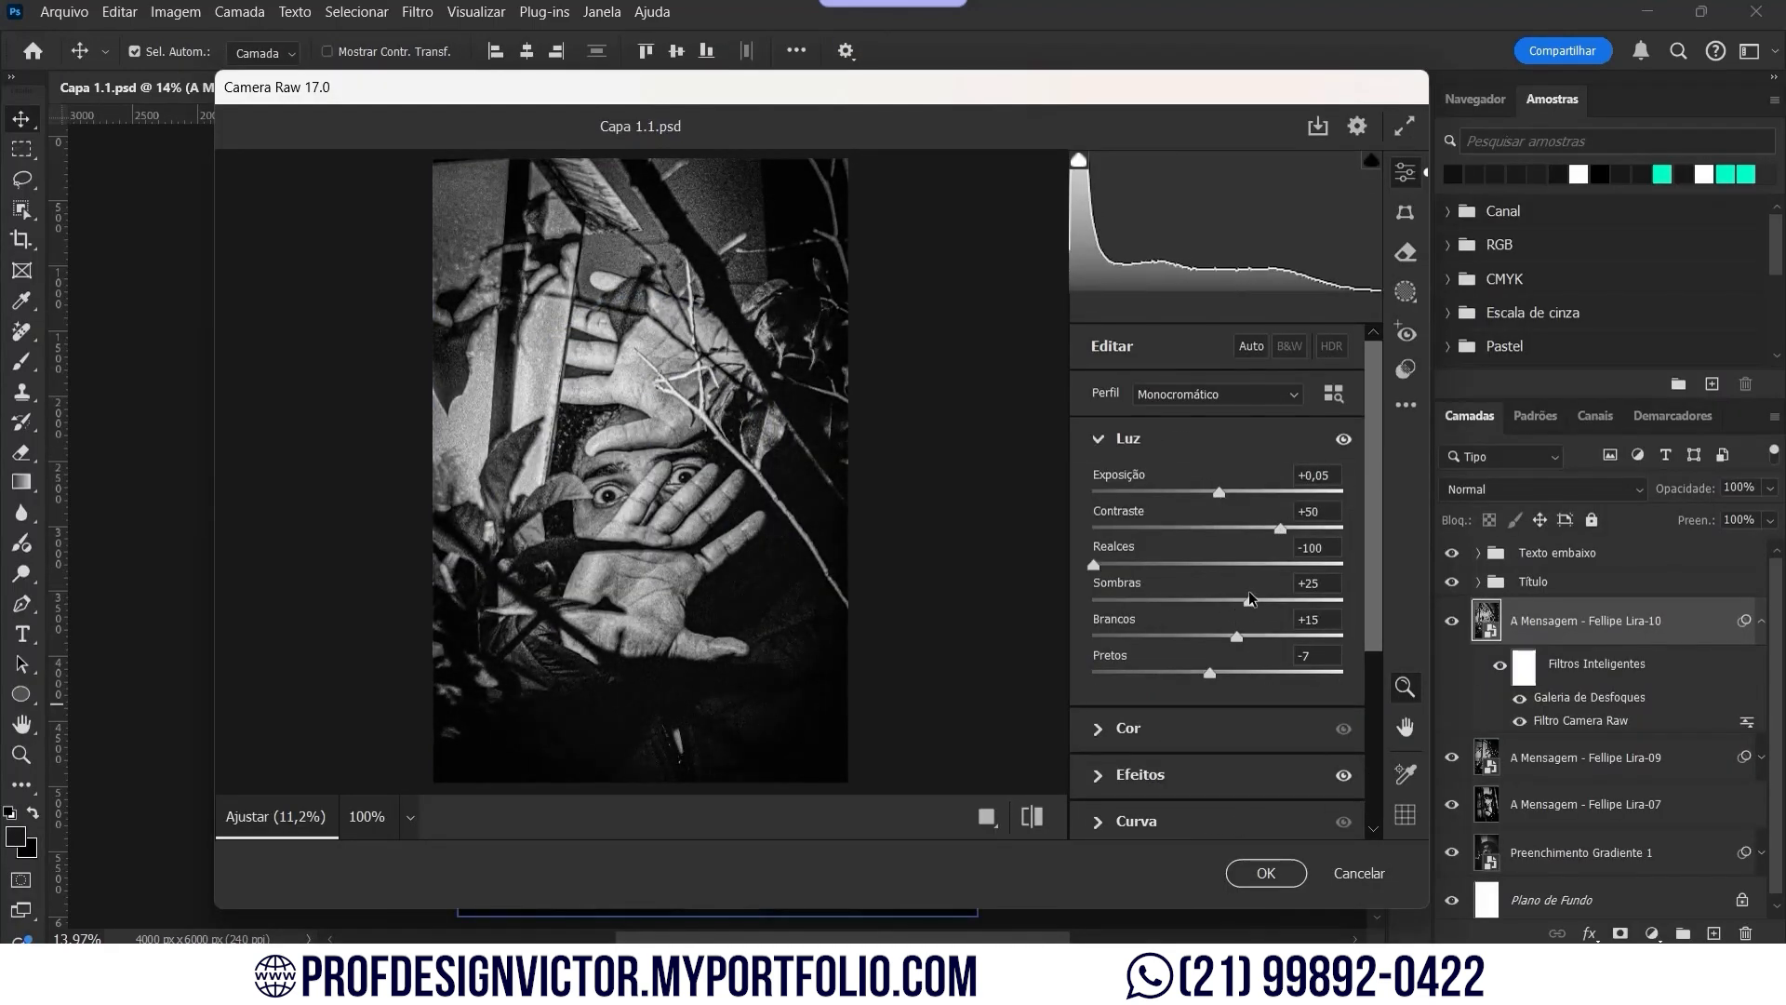
click(1265, 873)
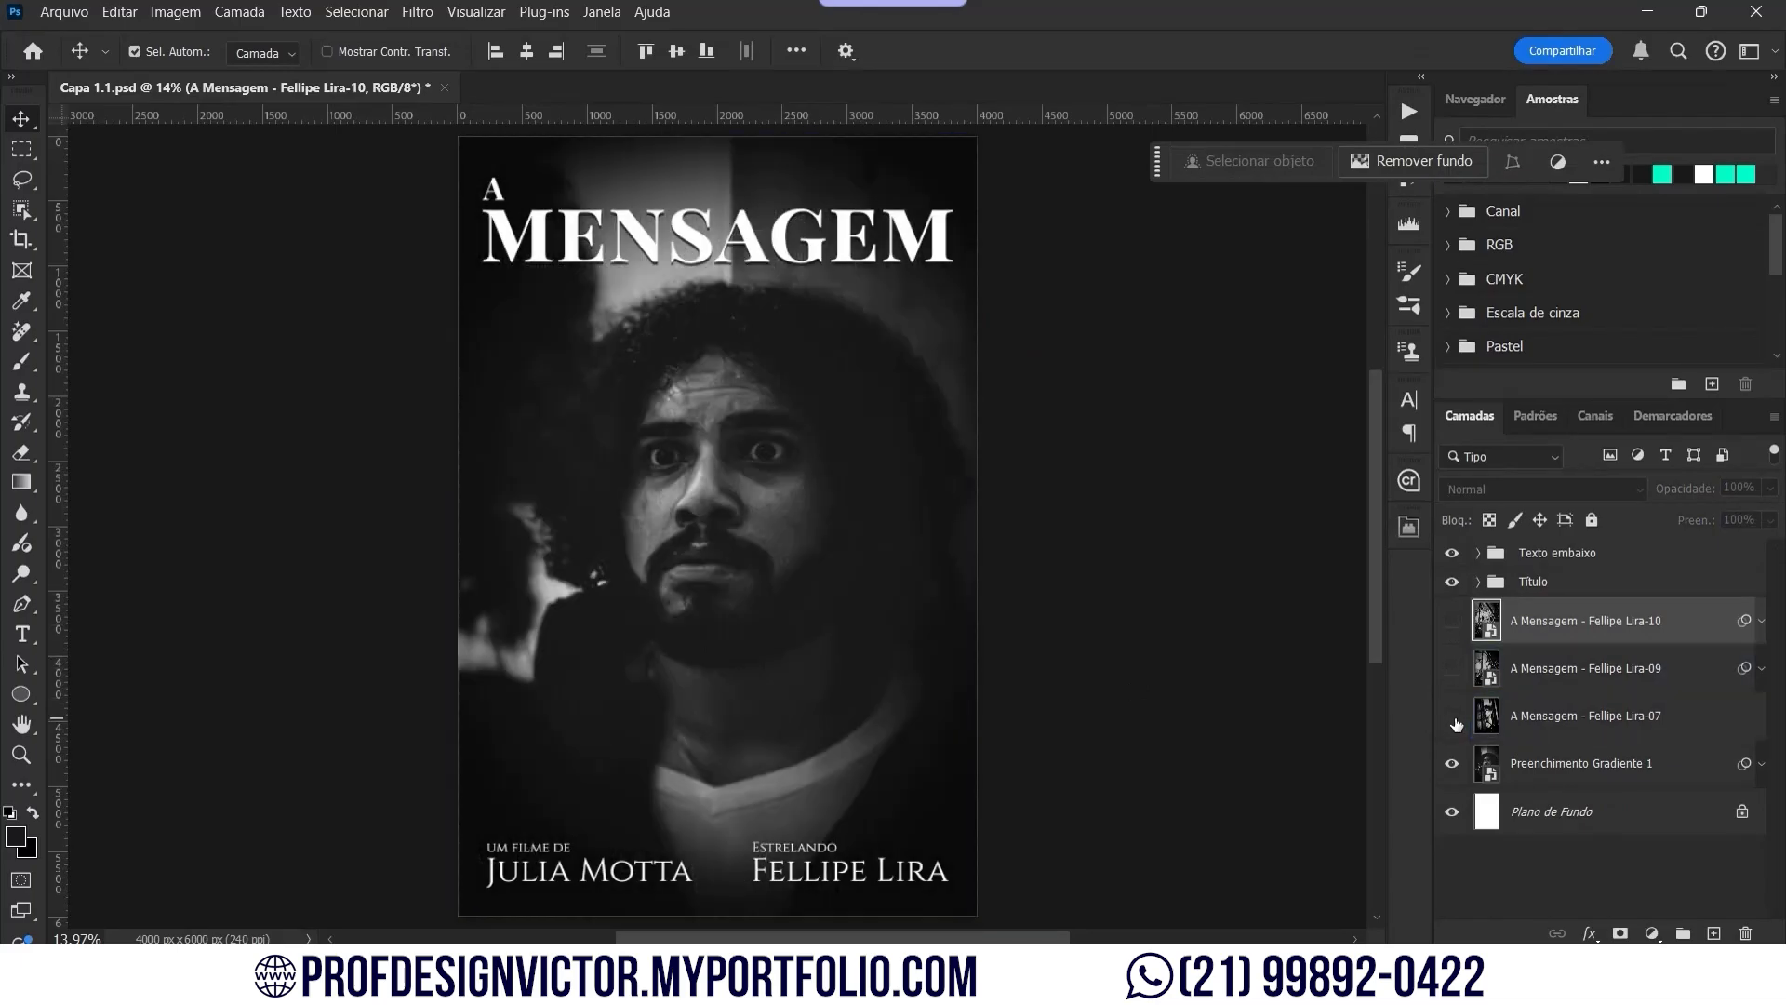